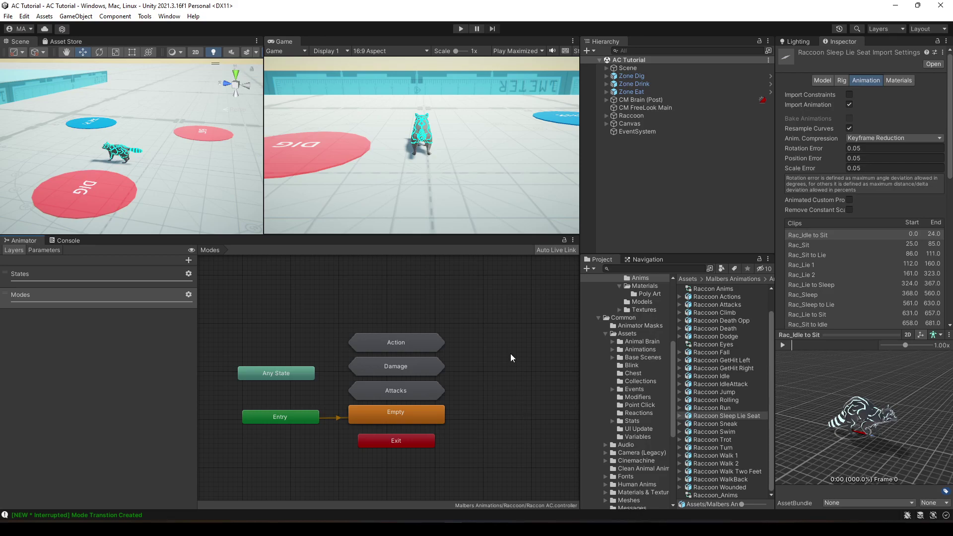
Open the Action sub-state machine in the Modes layer and inspect the settings of its Stun and Crawl states.
middle_click_drag(510, 354, 518, 384)
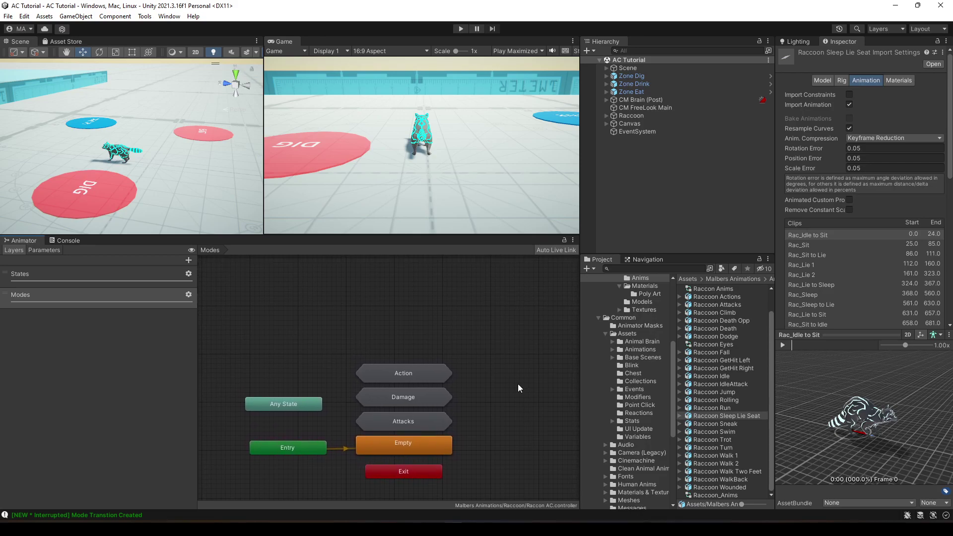
double_click(430, 375)
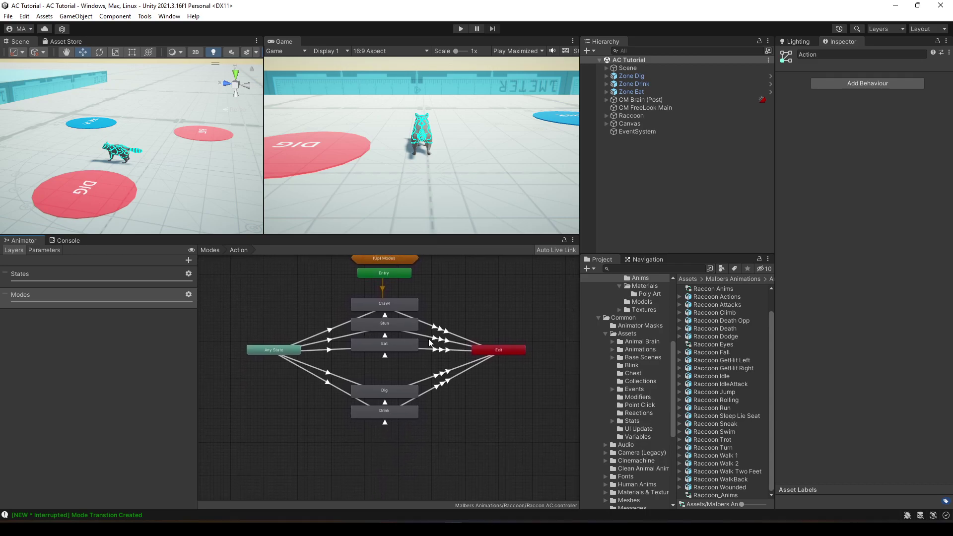
left_click(399, 329)
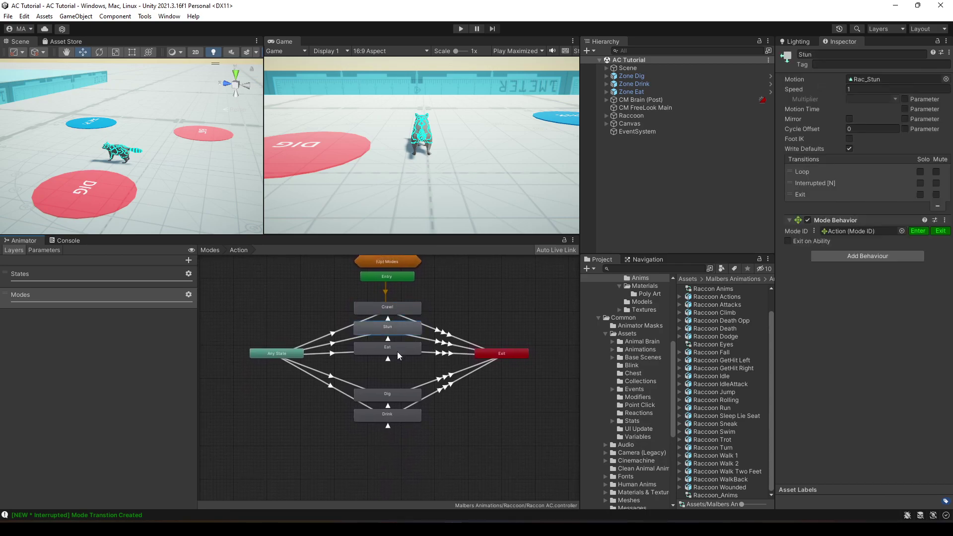
left_click(407, 305)
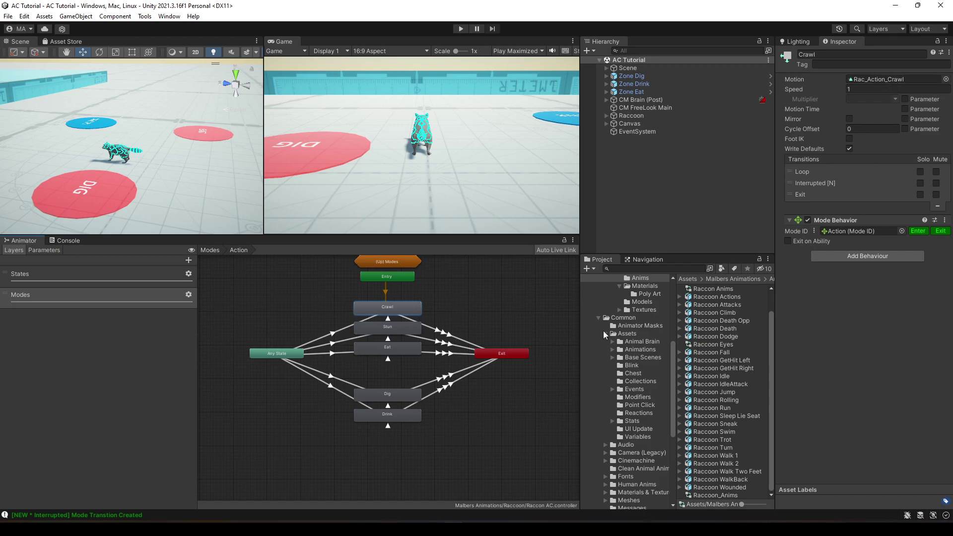
middle_click_drag(404, 383, 397, 410)
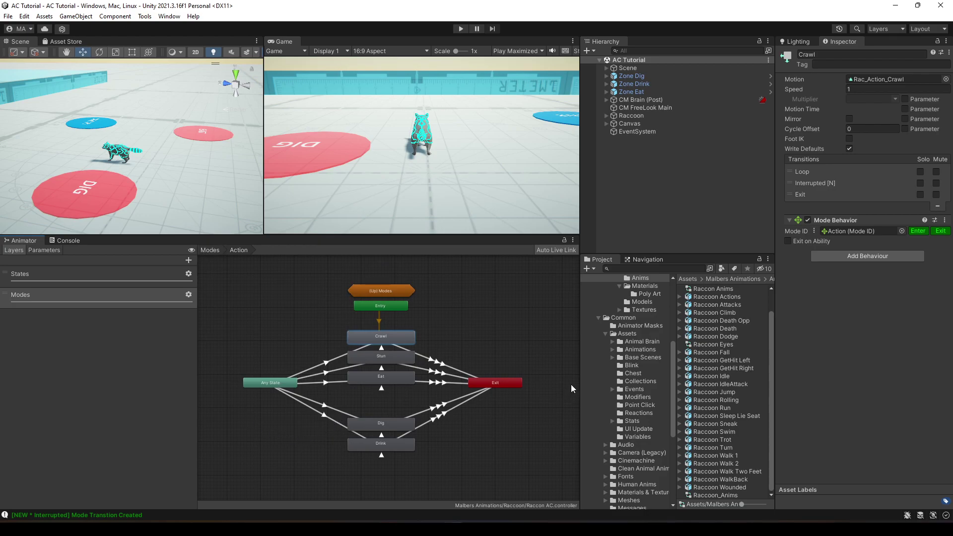
Preview the Rac_Idle to Sit, Rac_Sit to Lie, Rac_Lie to Sleep and Rac_Sleep clips of the Raccoon Sleep Lie Seat asset.
left_click(712, 417)
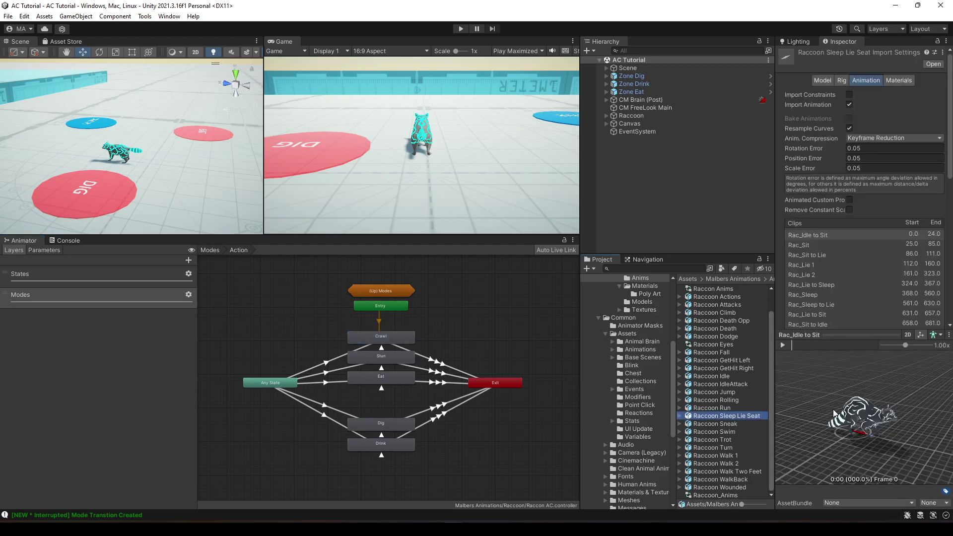
scroll(833, 414, "up", 4)
right_click_drag(836, 413, 855, 407)
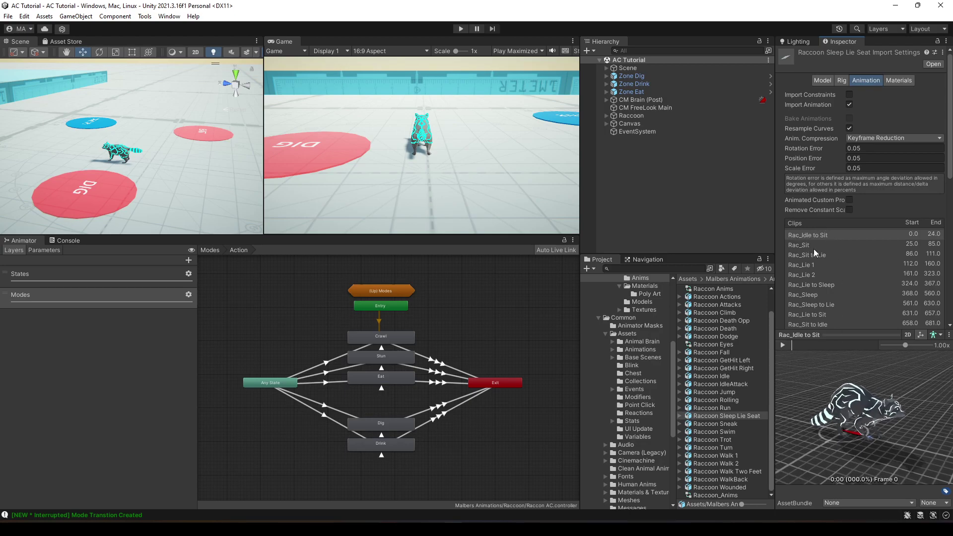
left_click(784, 346)
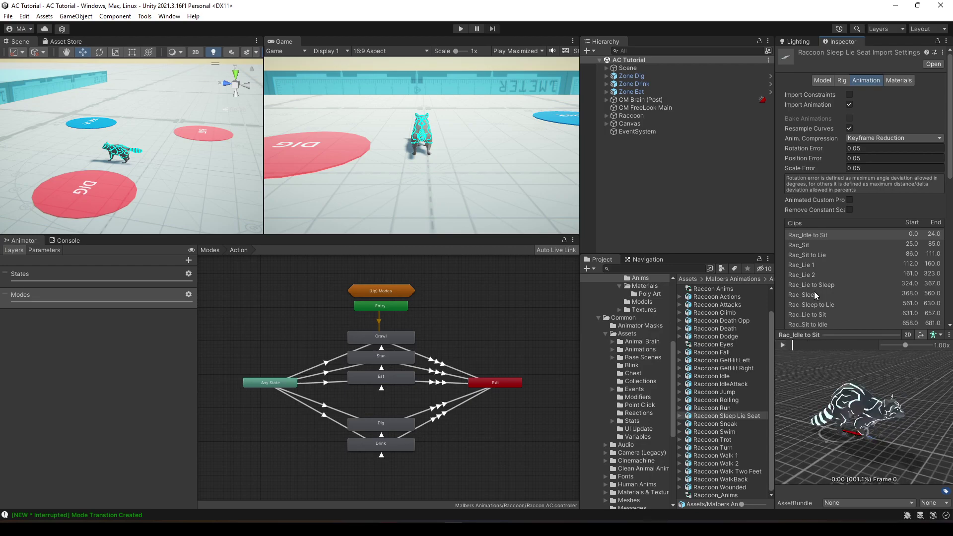
left_click(818, 255)
left_click(786, 346)
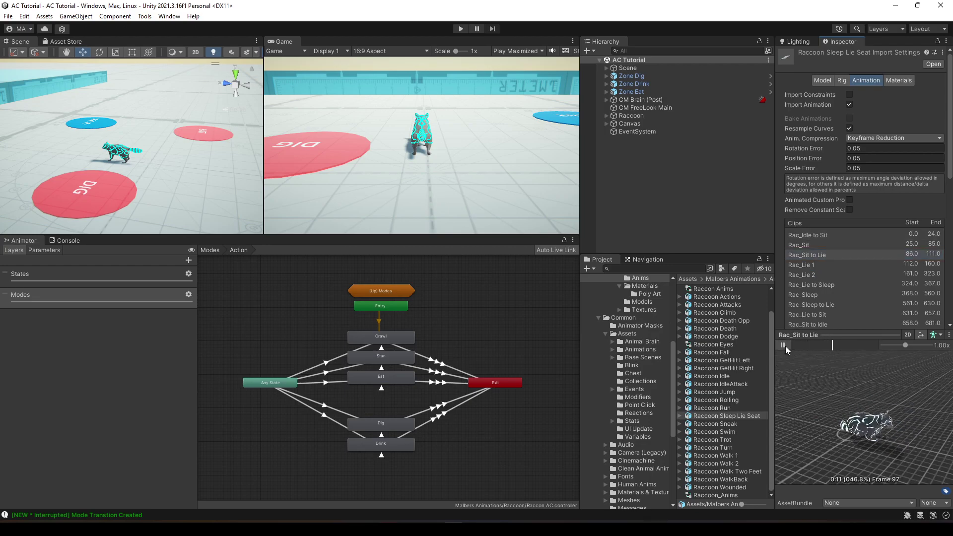
left_click(809, 284)
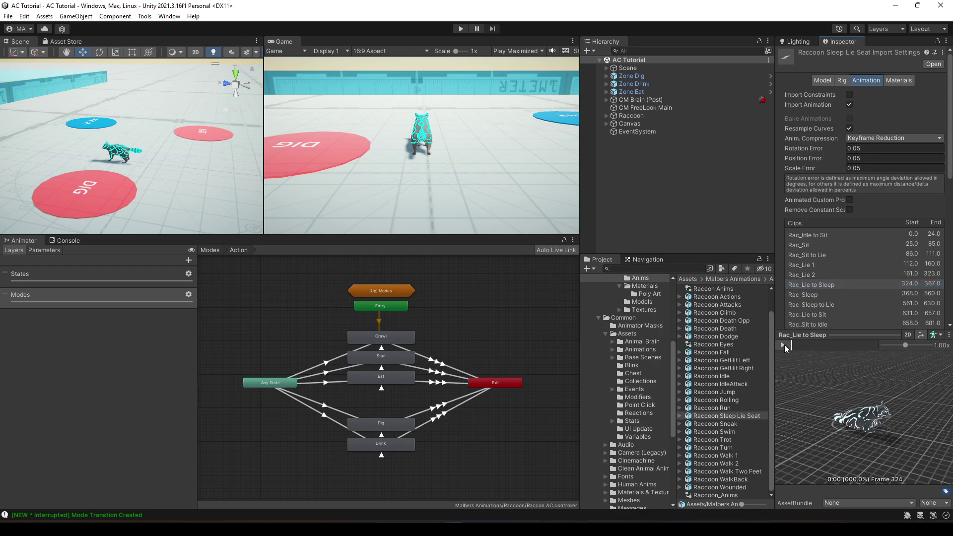
left_click(784, 345)
left_click(807, 295)
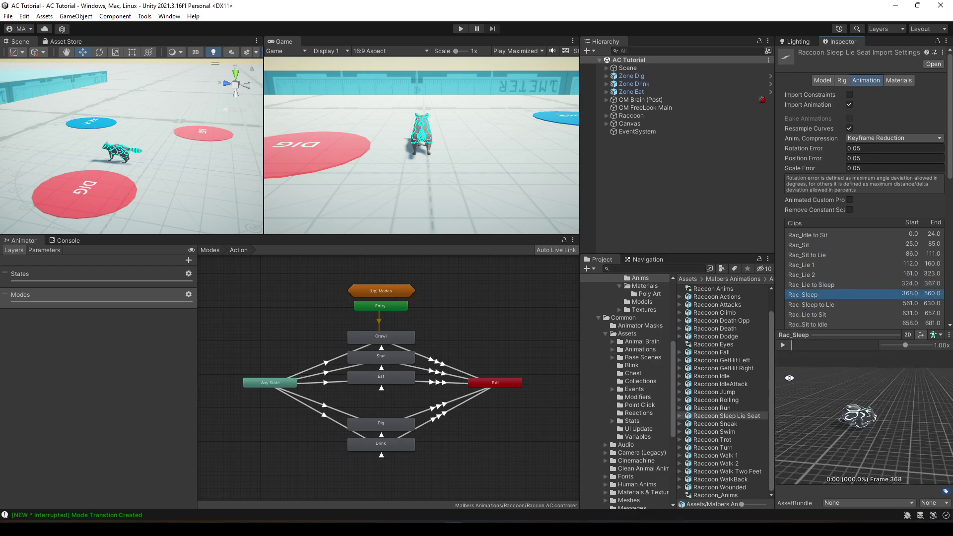
left_click(784, 345)
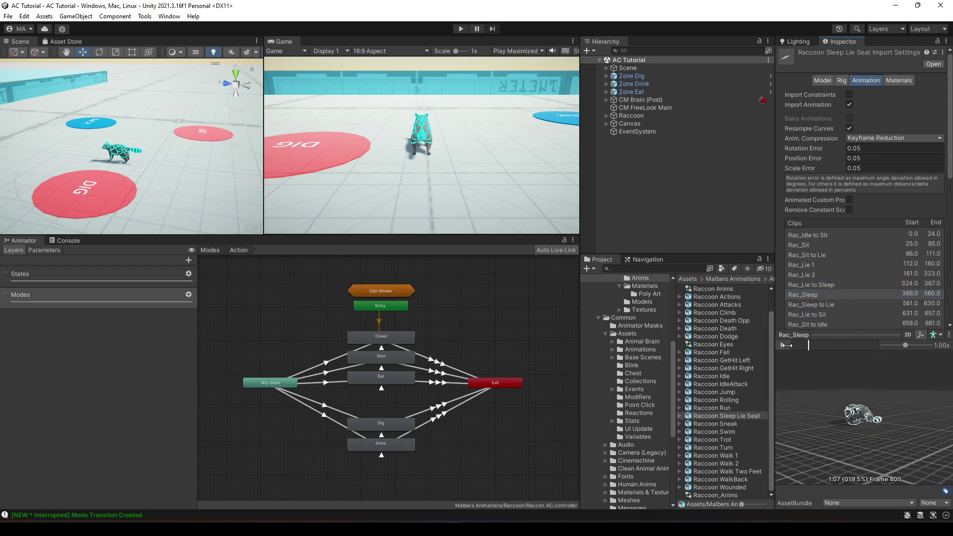
scroll(854, 298, "down", 3)
scroll(854, 299, "up", 5)
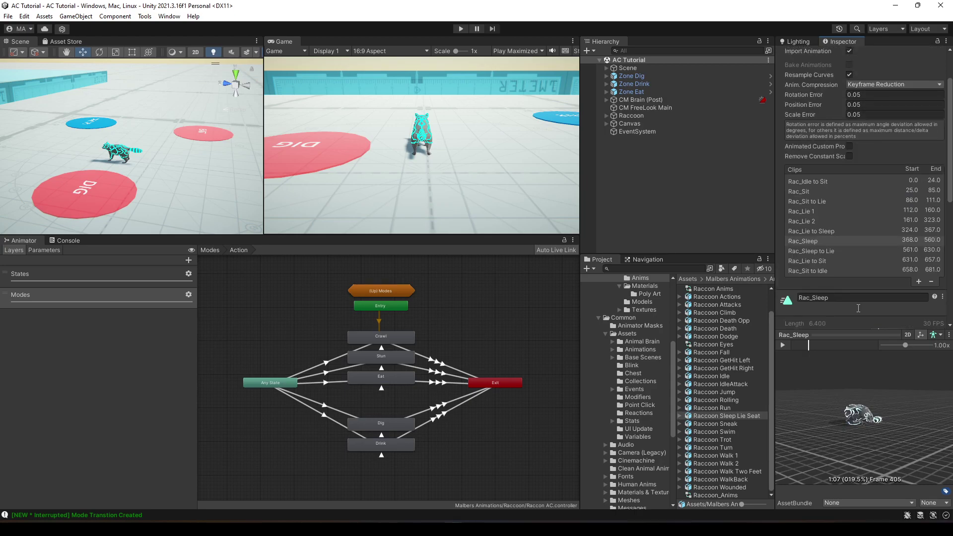
scroll(402, 350, "up", 1)
left_click(399, 340)
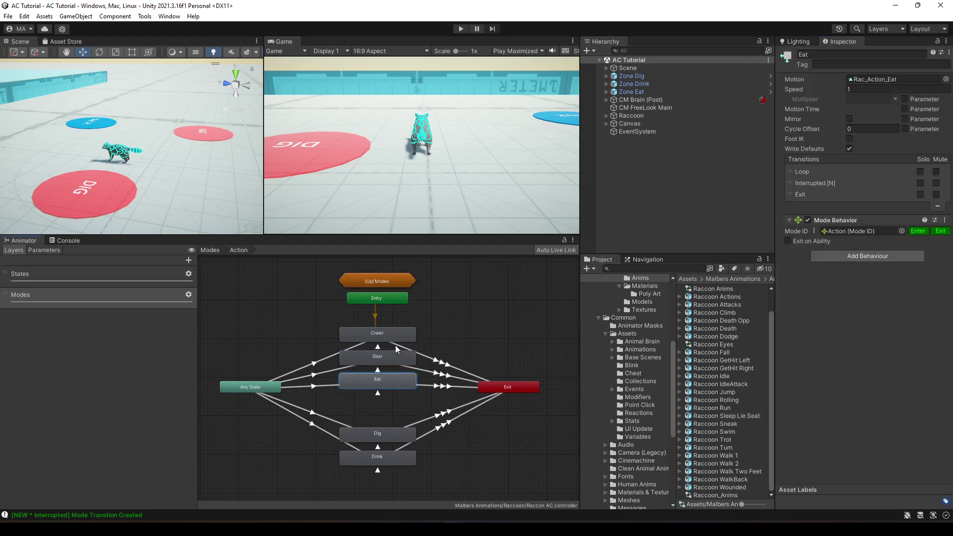
left_click(445, 316)
mouse_move(445, 317)
middle_mouse_down()
mouse_move(457, 353)
mouse_move(460, 324)
middle_mouse_up()
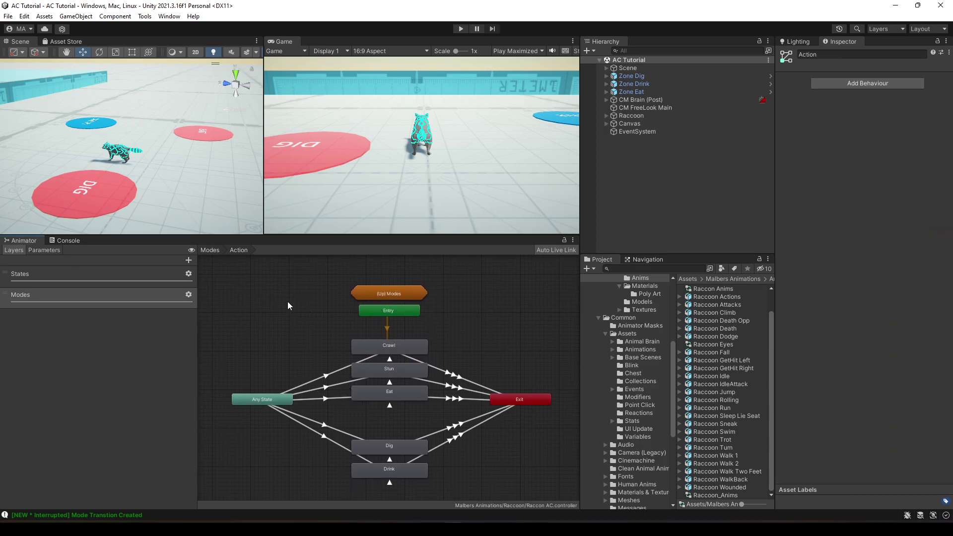
Create a sub-state machine at the root of the Modes layer, place it above Action and name it Sleep.
left_click(210, 249)
right_click(373, 292)
left_click(399, 310)
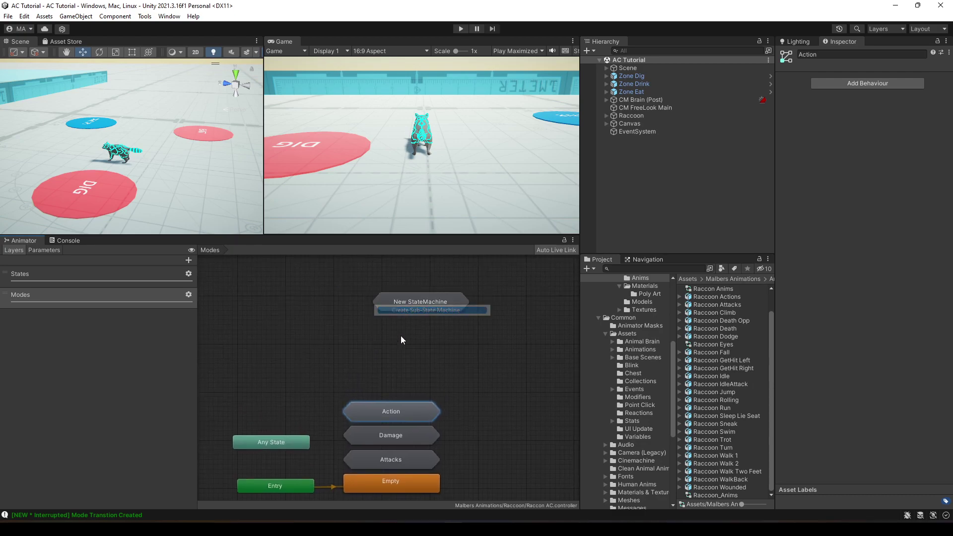
left_click_drag(399, 301, 388, 380)
left_click(850, 54)
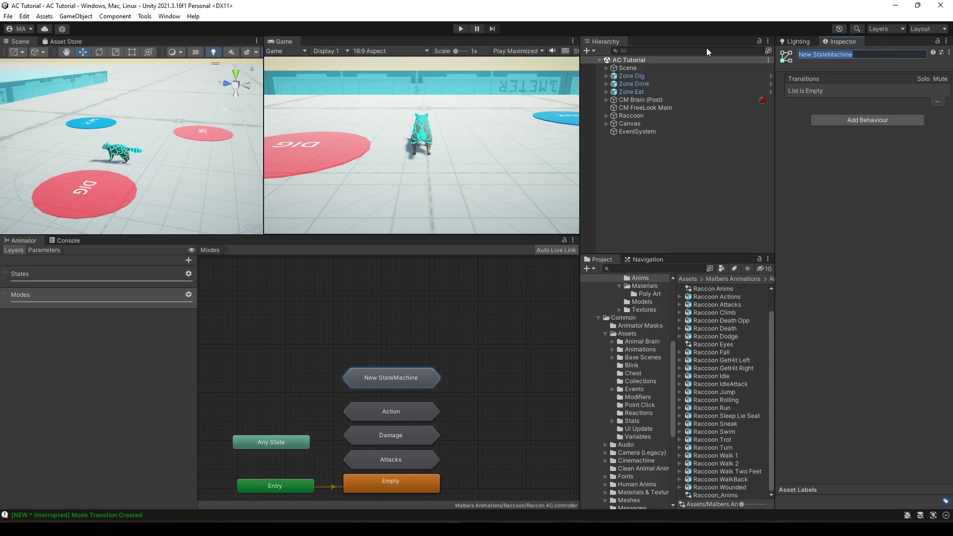
type("Sleep")
key("Return")
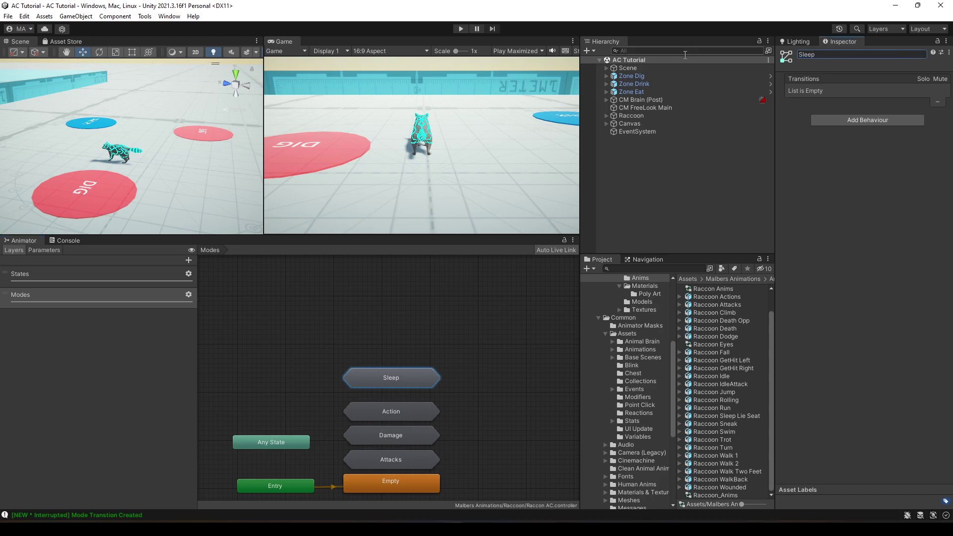
Open the Sleep sub-state machine and preview the Rac_Idle to Sit clip inside the Raccoon Sleep Lie Seat asset.
double_click(428, 380)
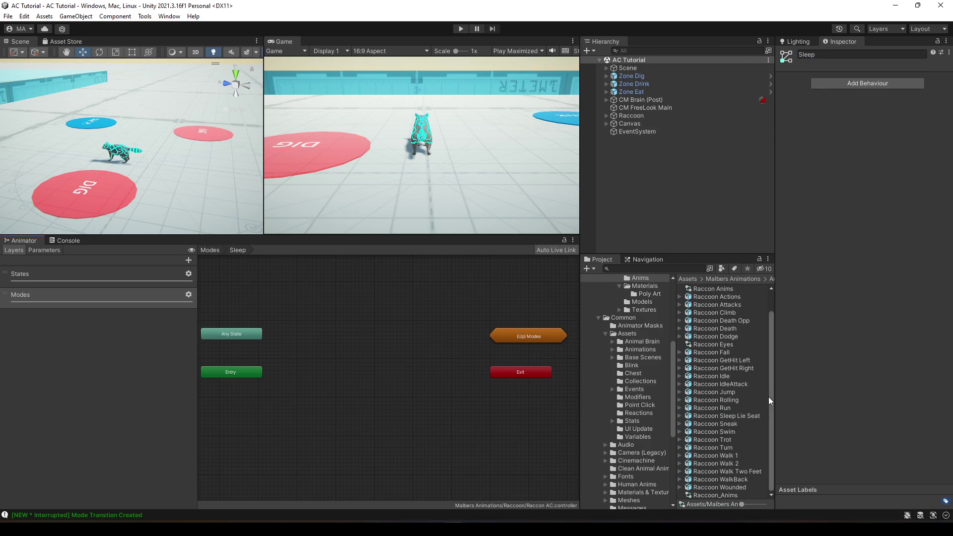
left_click(679, 416)
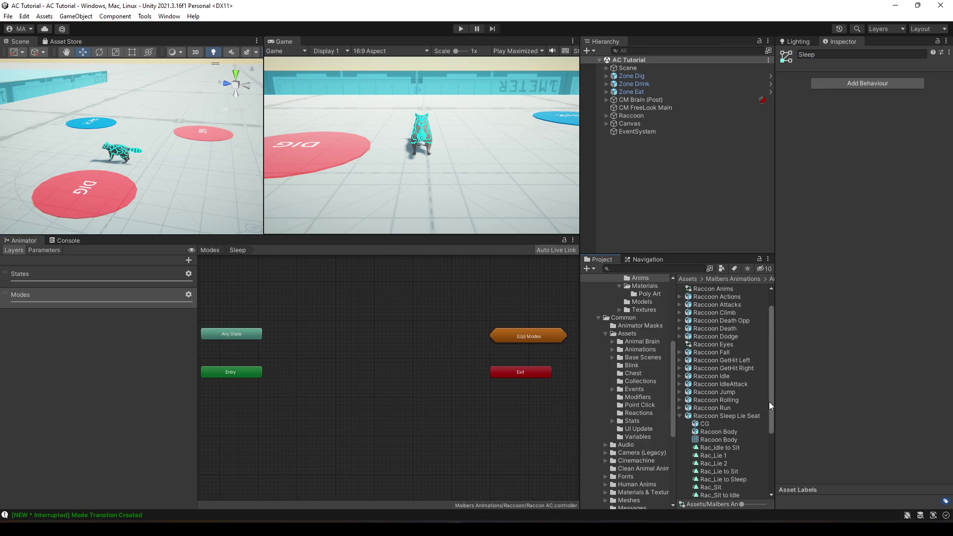
left_click_drag(769, 401, 762, 447)
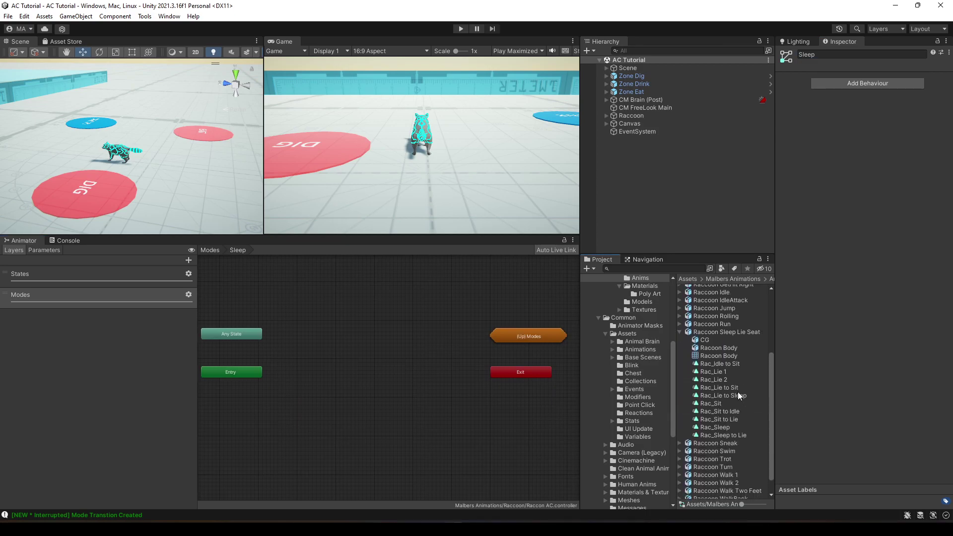
left_click(731, 364)
left_click(784, 344)
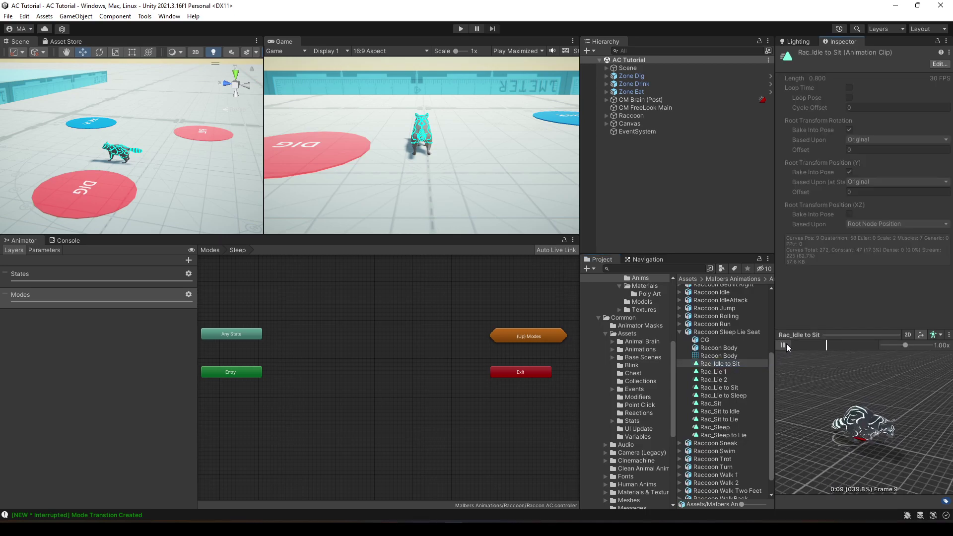
left_click(784, 344)
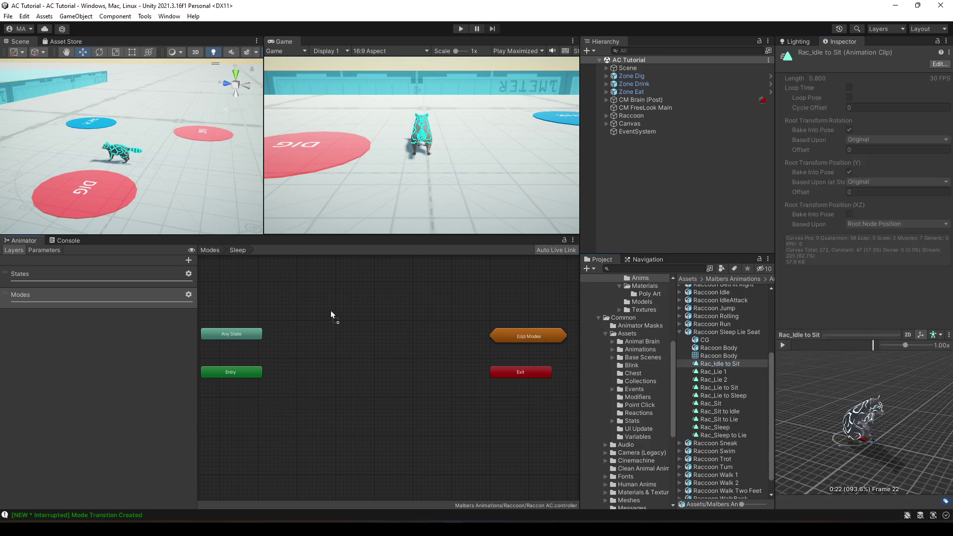
Add the Rac_Idle to Sit clip as a state in the Sleep sub-state machine and rename that state Sleep.
left_click_drag(331, 311, 330, 311)
middle_click_drag(372, 345, 424, 374)
left_click_drag(421, 347, 385, 358)
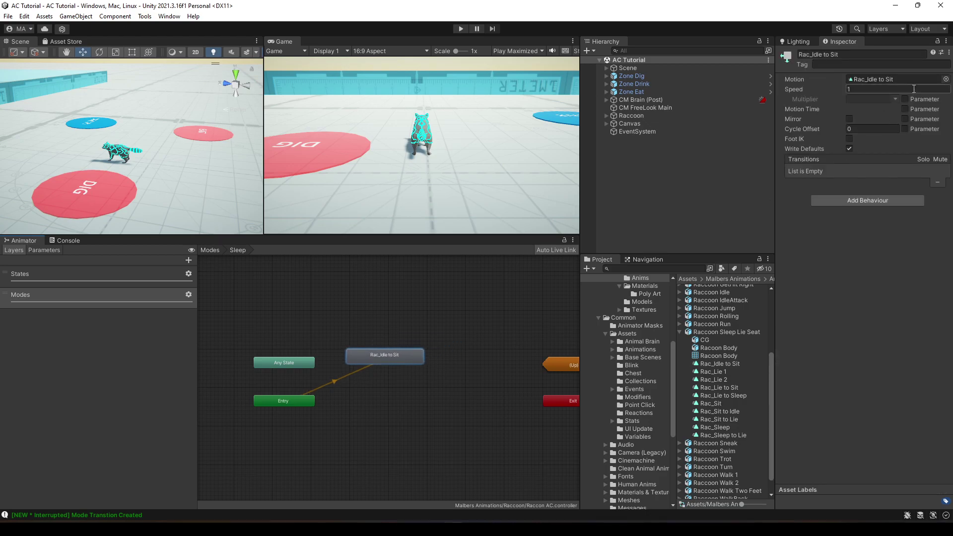
left_click(846, 54)
type("Si")
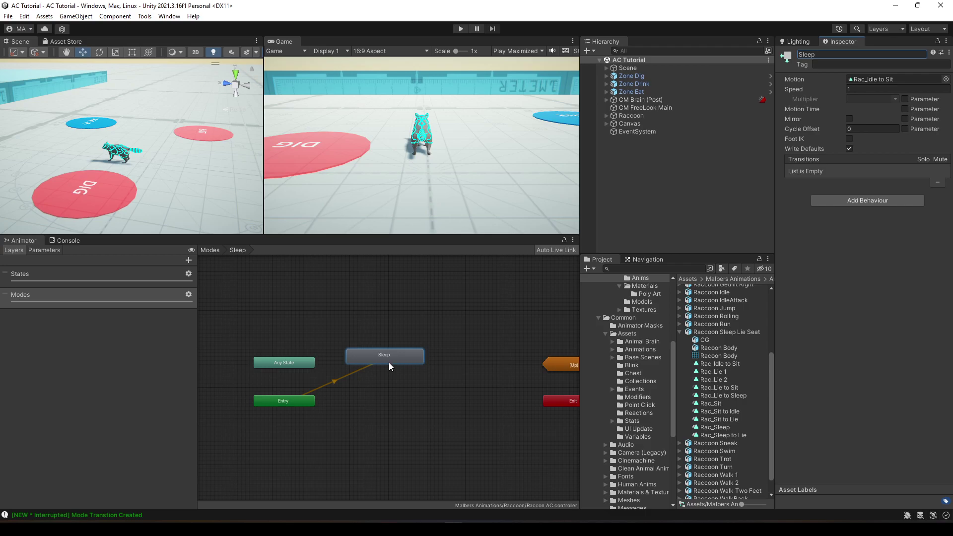
left_click_drag(389, 362, 420, 377)
left_click(449, 343)
middle_click_drag(454, 340, 435, 329)
left_click(408, 356)
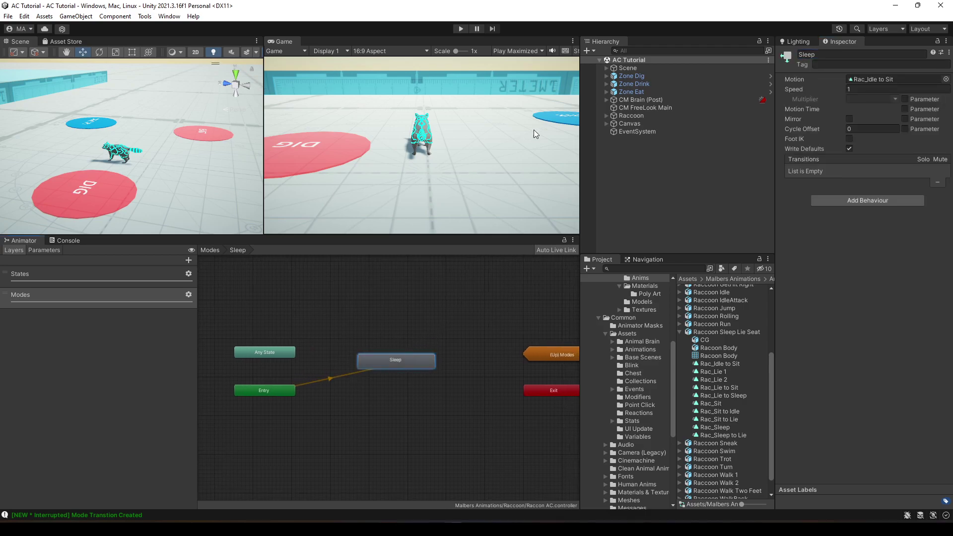
Open the Malbers Animator Tools for modes, assign Raccoon as the animal and set the mode to [4] Action.
left_click(145, 16)
mouse_move(196, 29)
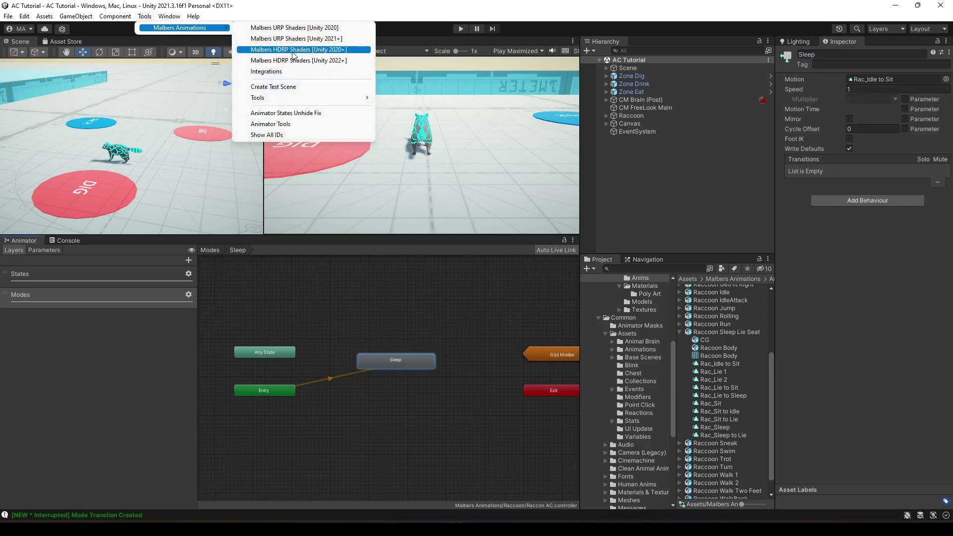
left_click(288, 124)
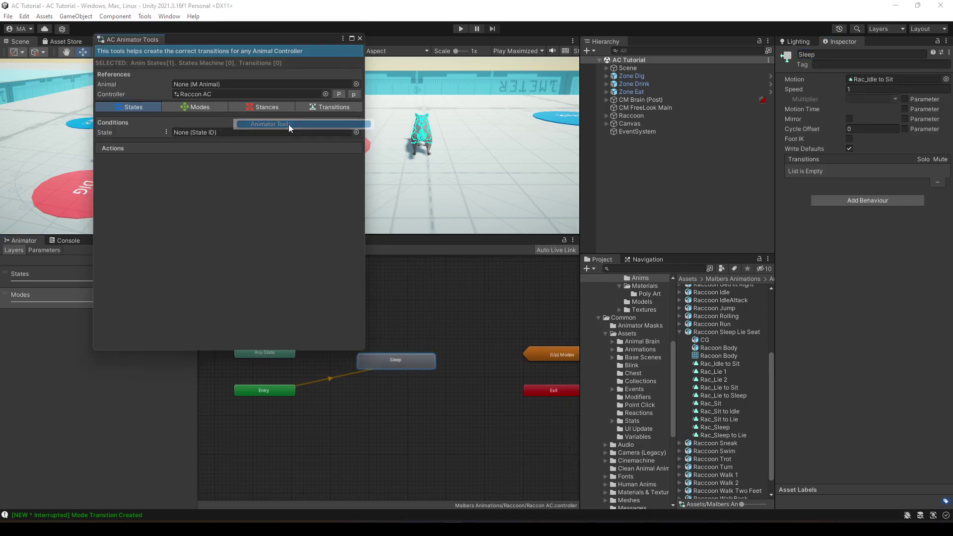
left_click(201, 108)
left_click(631, 116)
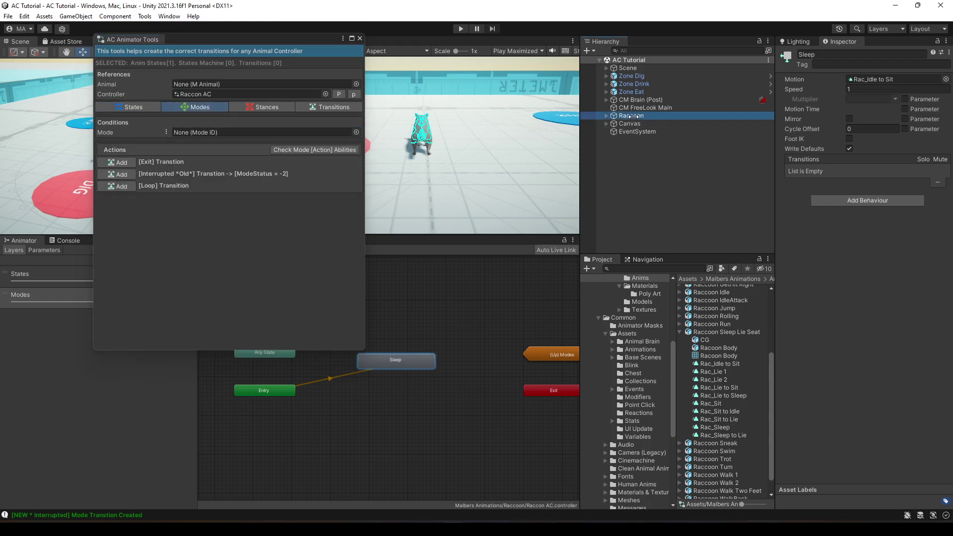
left_click(182, 132)
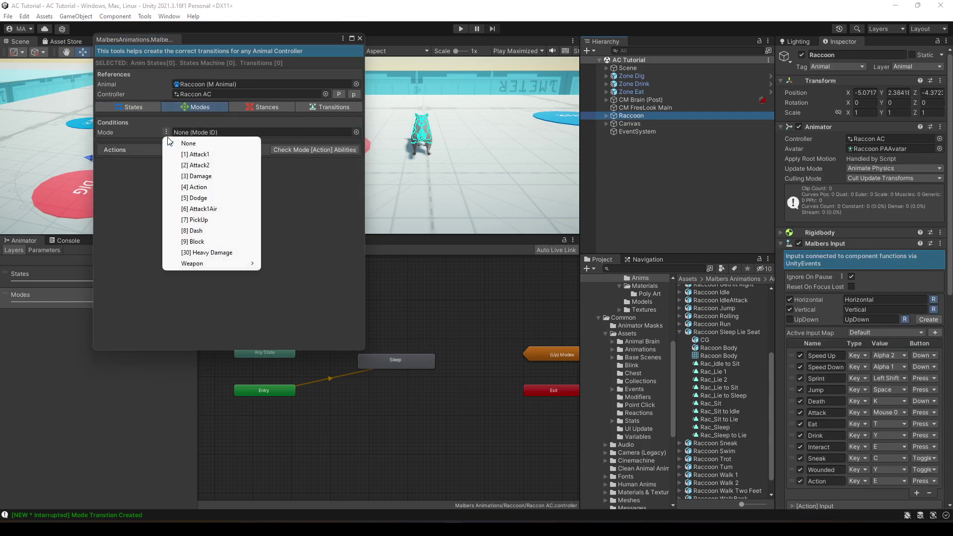
left_click(184, 187)
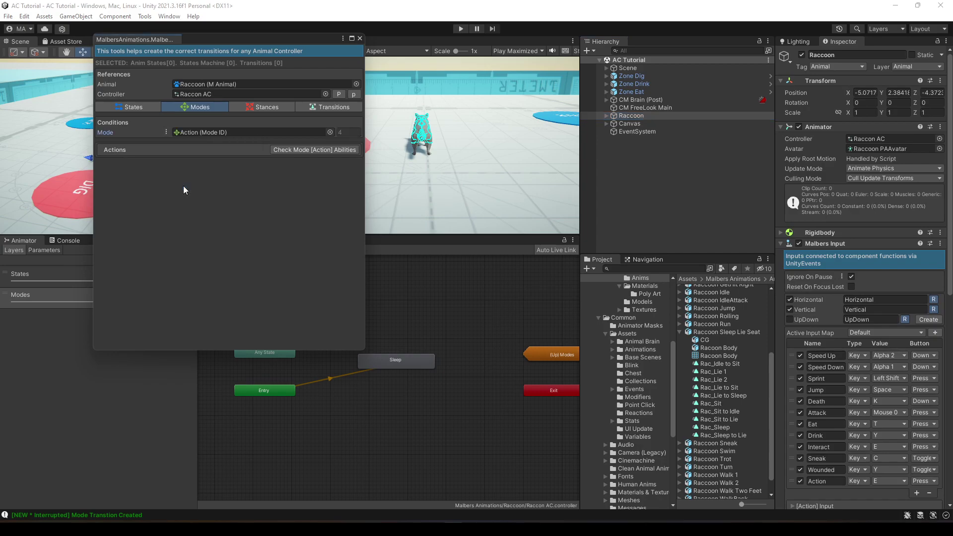
Look up the Sleep ID in the list of Action abilities and set the Sleep state's ability index to 6.
left_click(308, 149)
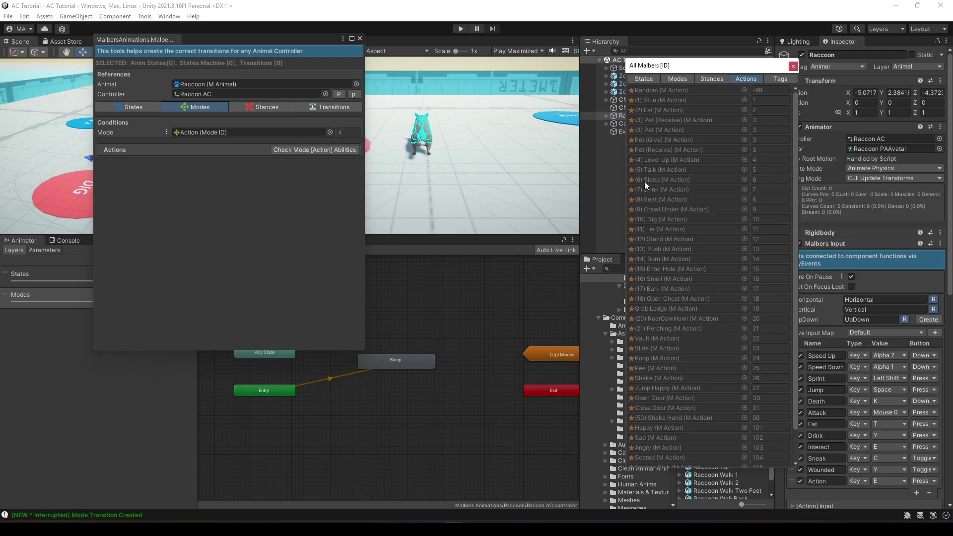
left_click(793, 67)
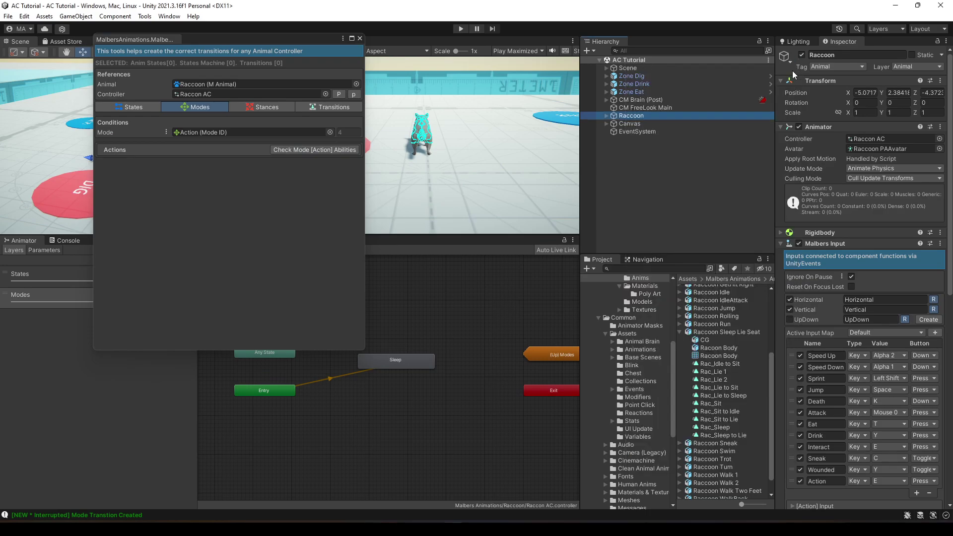
left_click(386, 361)
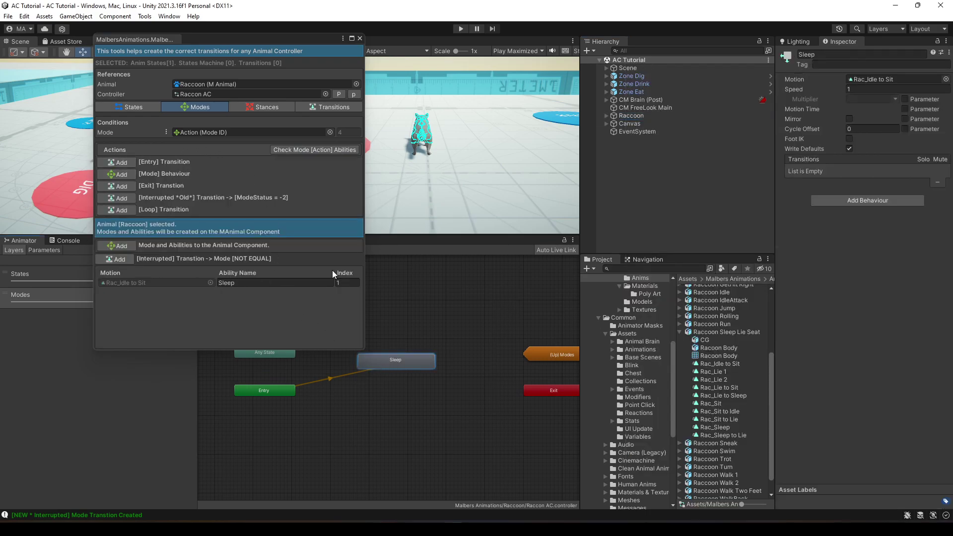
left_click_drag(345, 282, 292, 285)
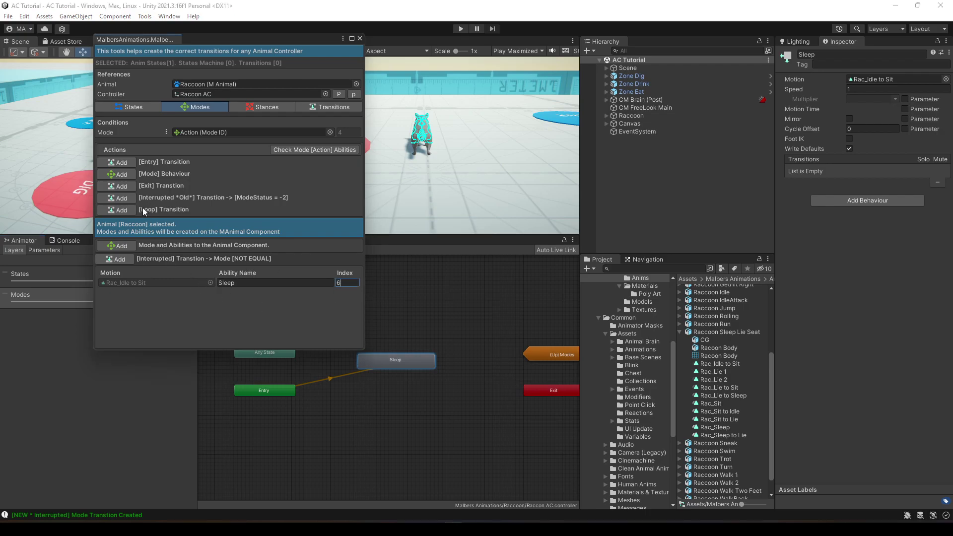
Generate the entry, exit, interrupted, loop and not-equal interrupted transitions, the Mode Behavior and the animal's ability for the Sleep state, and close the tool.
left_click(123, 163)
left_click(119, 174)
left_click(116, 186)
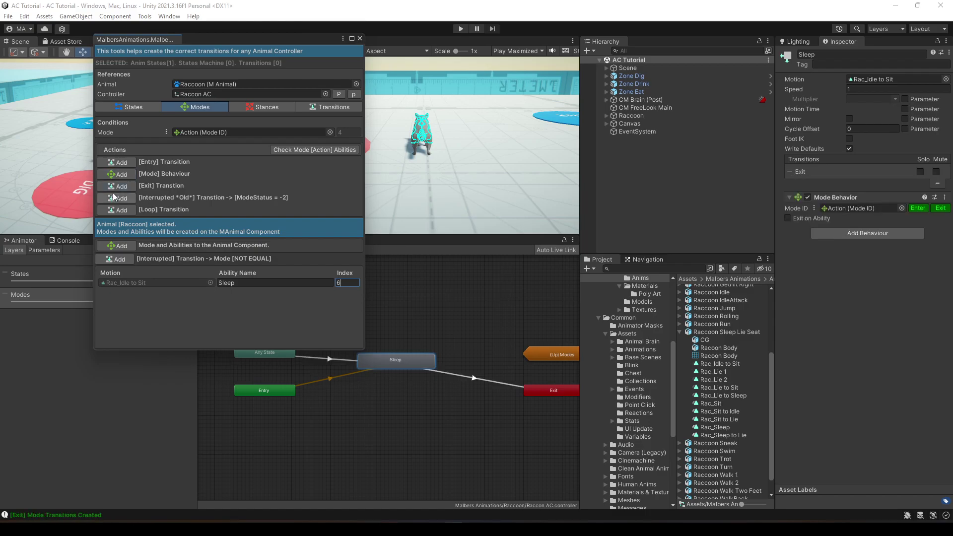
left_click(113, 210)
left_click(116, 259)
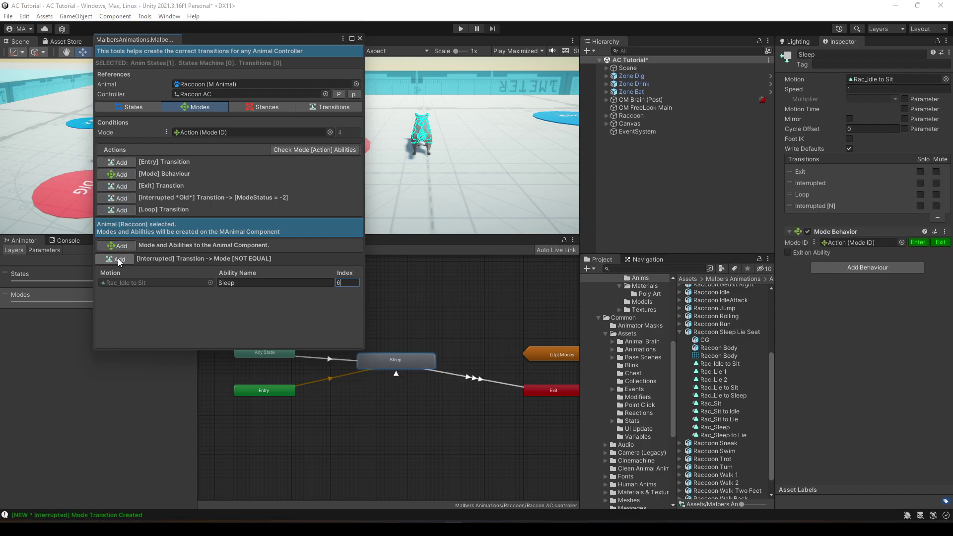
left_click(360, 38)
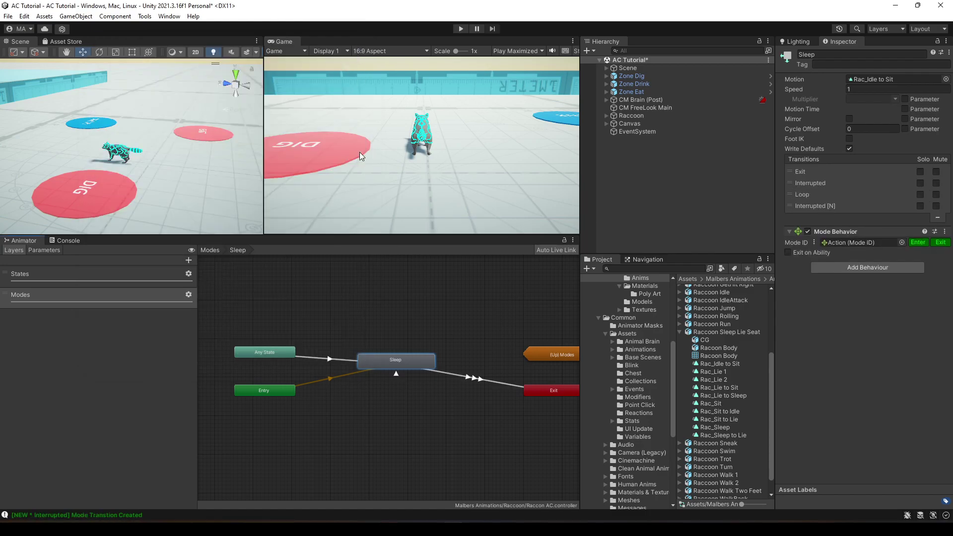
Line up the Any State, Sleep and Exit nodes and assign the Rac_Sleep clip as the Sleep state's motion.
left_click_drag(562, 386, 519, 336)
left_click_drag(389, 360, 374, 337)
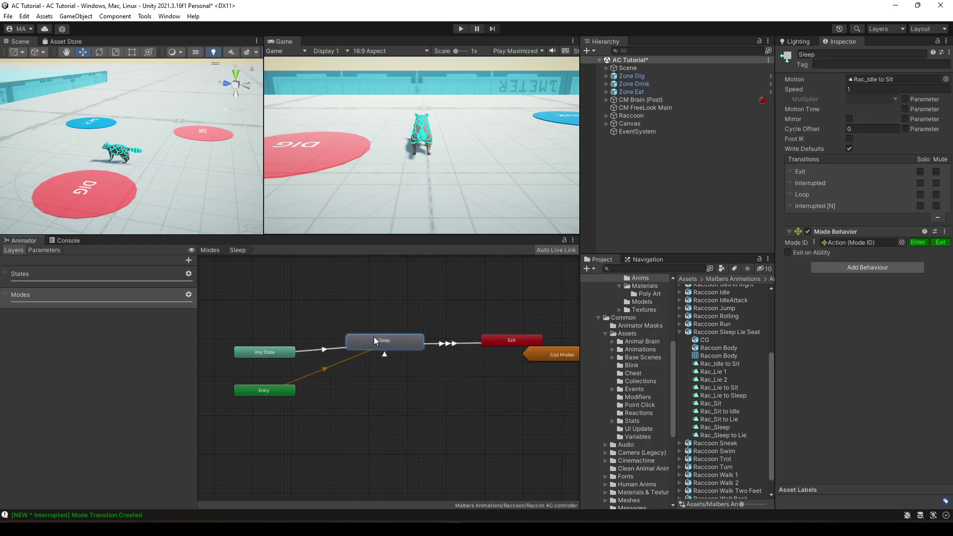
left_click_drag(278, 348, 282, 333)
left_click_drag(263, 390, 256, 386)
left_click_drag(373, 339, 368, 335)
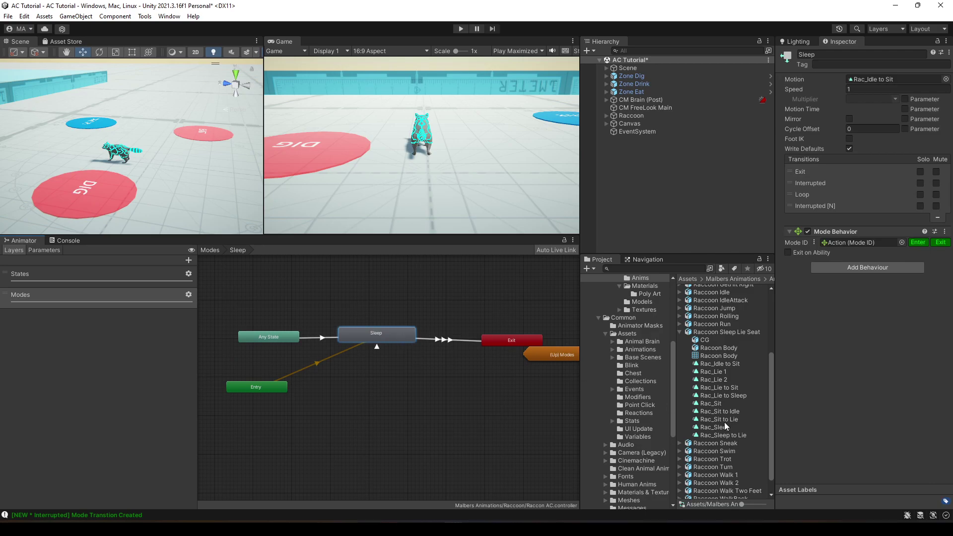
left_click_drag(725, 425, 886, 80)
Set the active ability index of the Raccoon's Action mode to 6.
left_click(644, 117)
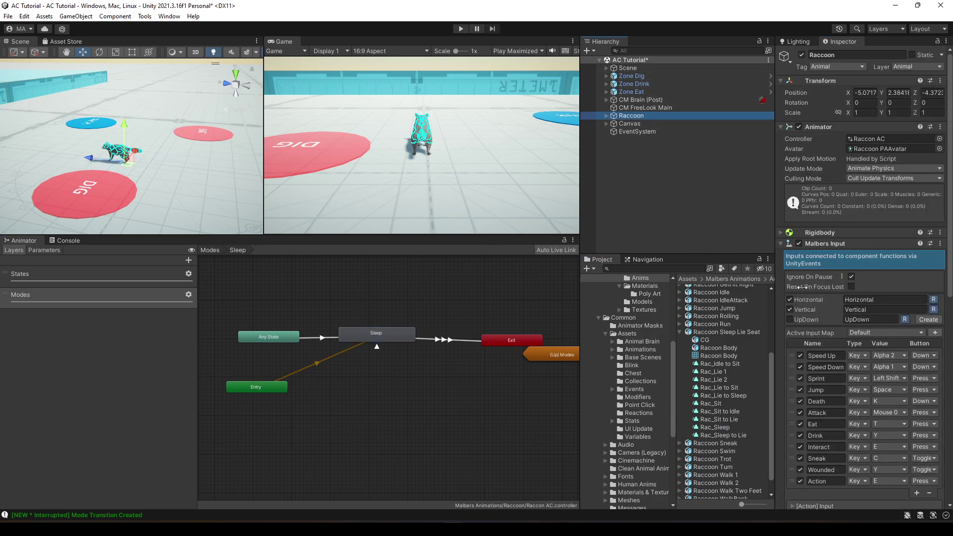
scroll(802, 287, "down", 8)
scroll(848, 334, "down", 3)
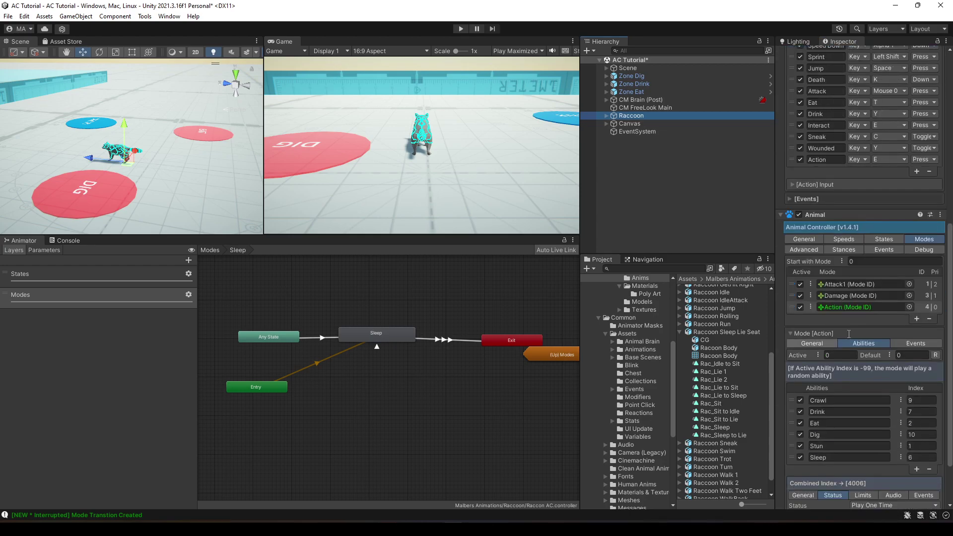
left_click(794, 308)
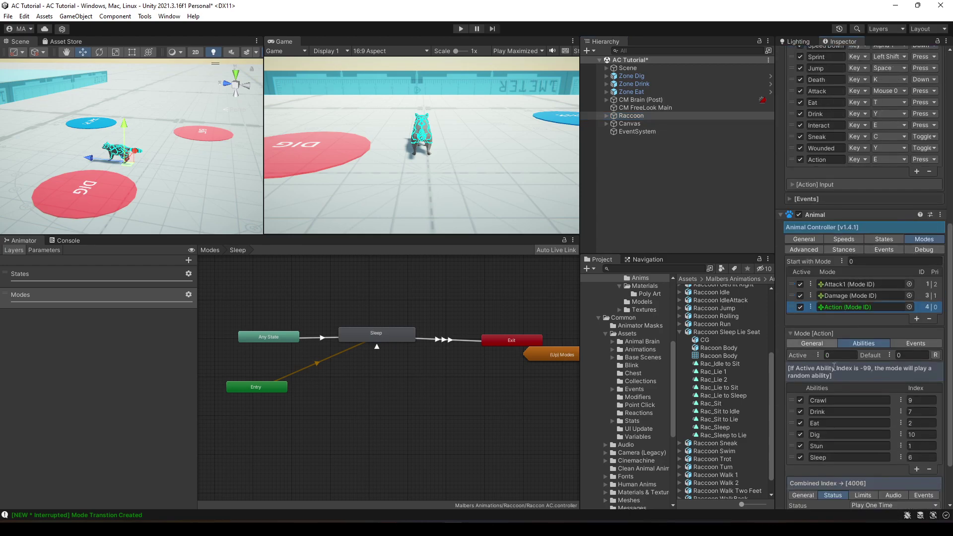
left_click(799, 355)
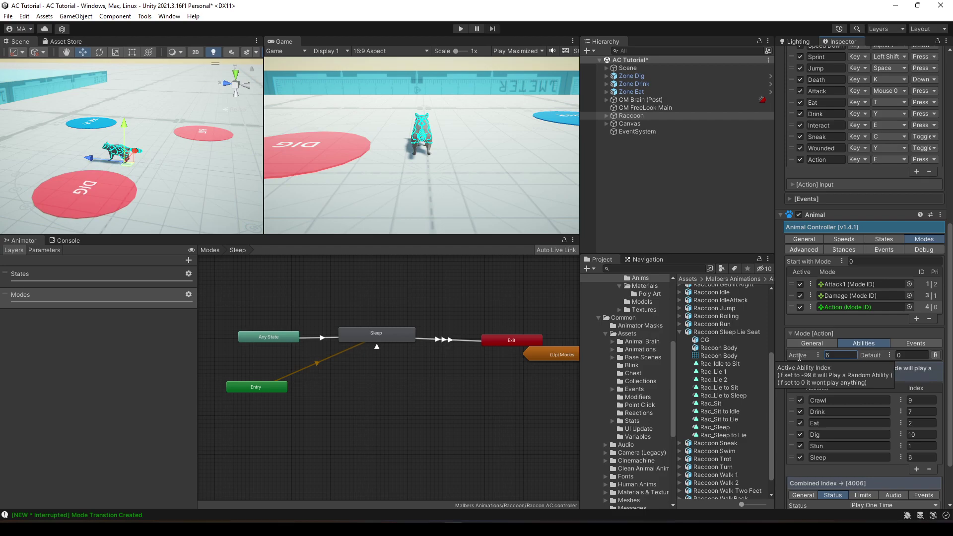
Run the scene to check the raccoon's sleep animation, walk the raccoon out of it and stop the run.
scroll(117, 181, "up", 3)
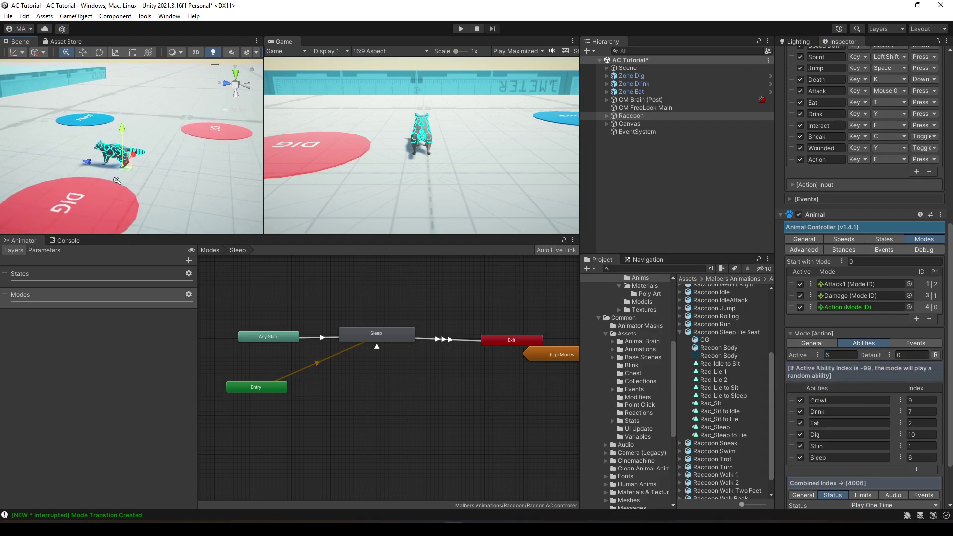
right_click_drag(117, 180, 131, 187, "alt")
middle_click_drag(149, 189, 161, 167)
right_click_drag(160, 167, 138, 157)
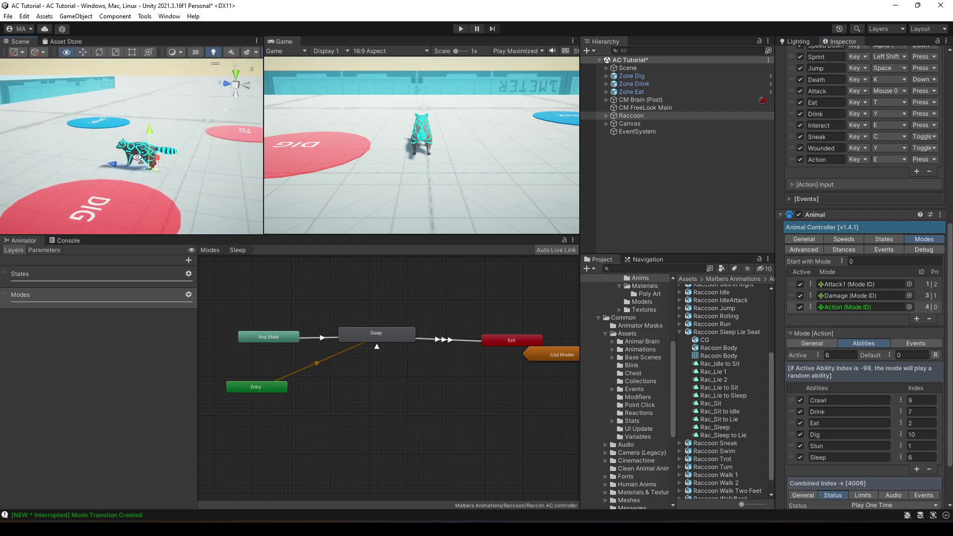
left_click_drag(137, 157, 134, 160, "alt")
left_click(464, 28)
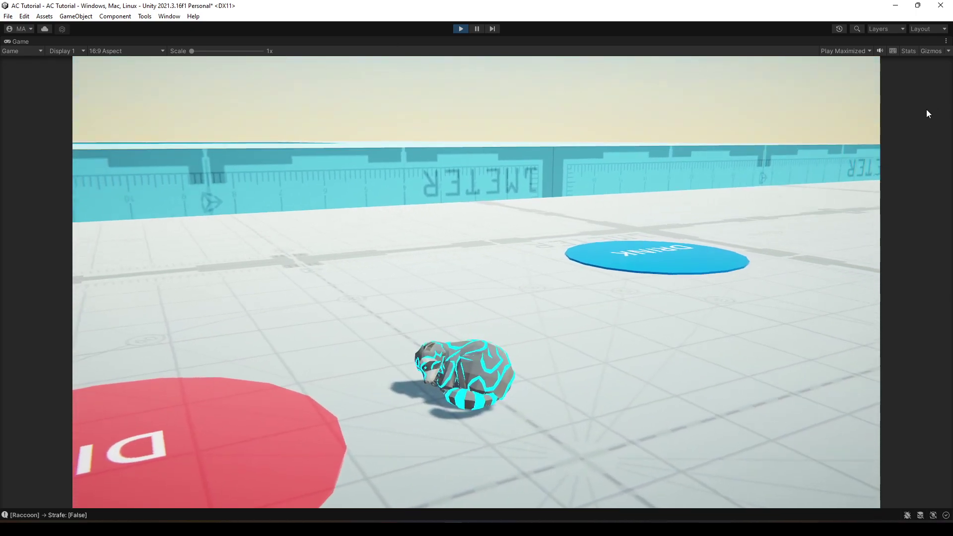
key("w")
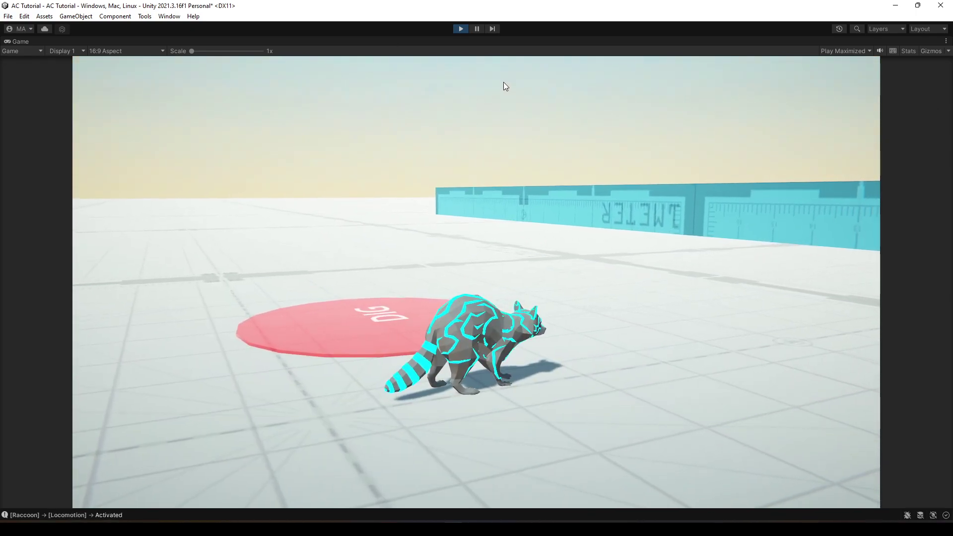
key("ctrl+p")
Move the Entry node below the Sleep state and make room above the Sleep state for more states.
left_click_drag(258, 389, 405, 466)
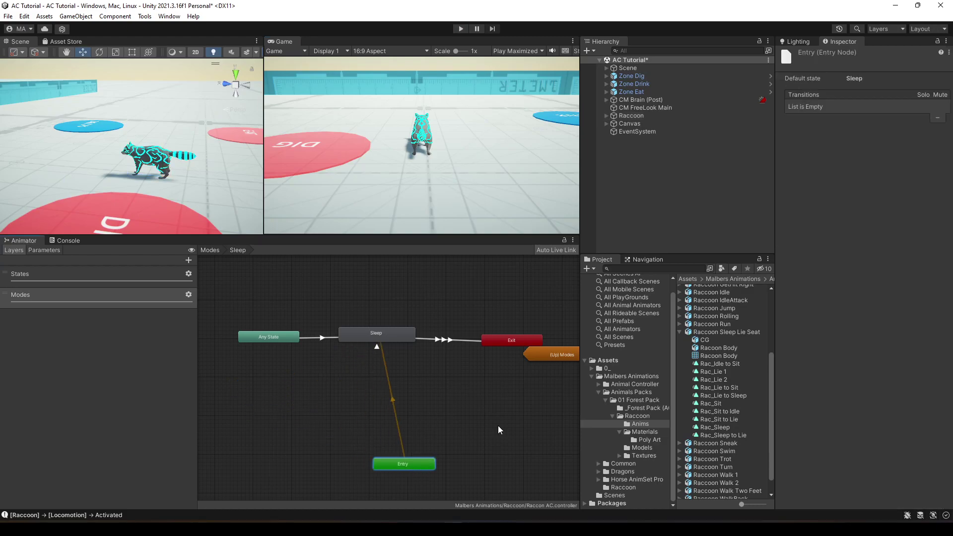
left_click_drag(278, 333, 255, 313)
middle_click_drag(305, 357, 324, 378)
left_click_drag(391, 352, 394, 333)
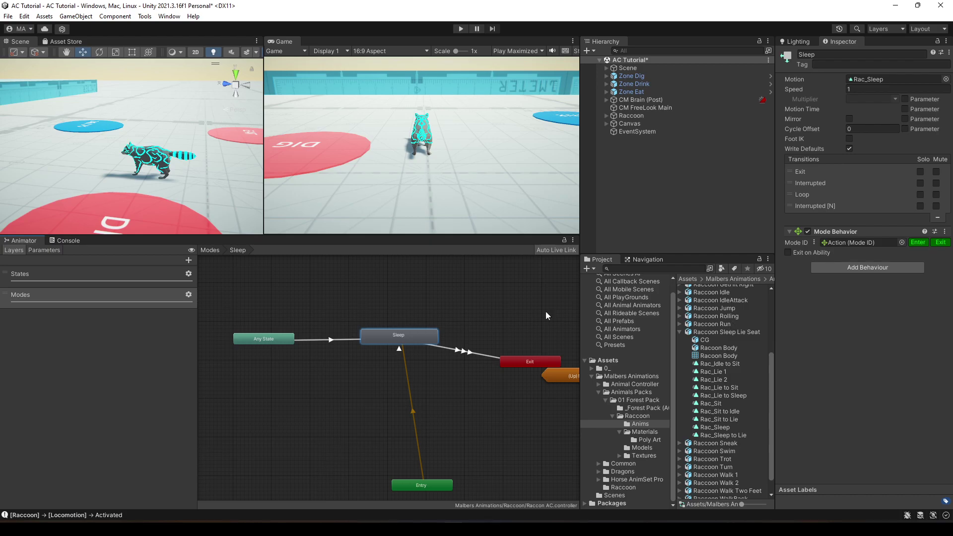
middle_click_drag(448, 402, 467, 440)
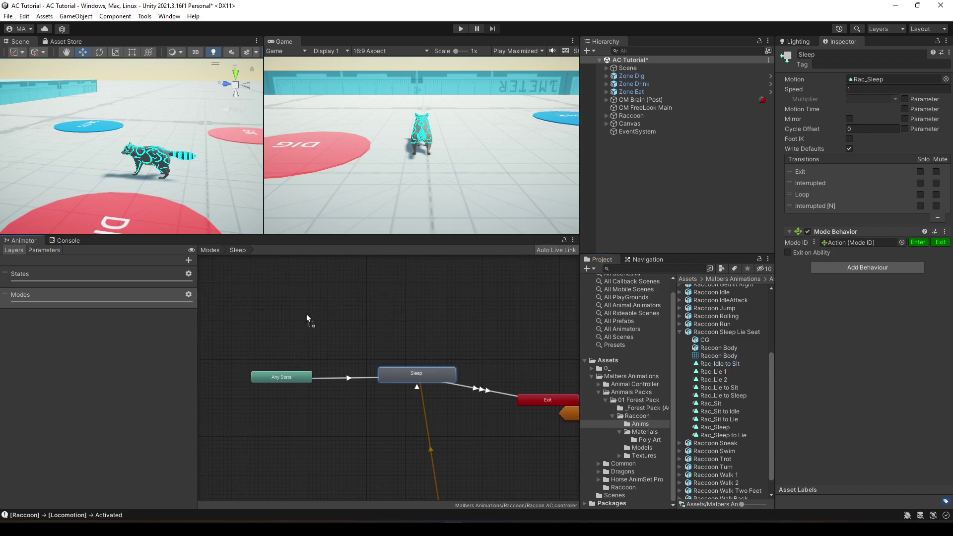
Add the Rac_Idle to Sit, Rac_Sit to Lie and Rac_Lie to Sleep clips as states above the Sleep state.
mouse_move(307, 317)
left_mouse_down()
mouse_move(337, 320)
mouse_move(300, 312)
left_mouse_up()
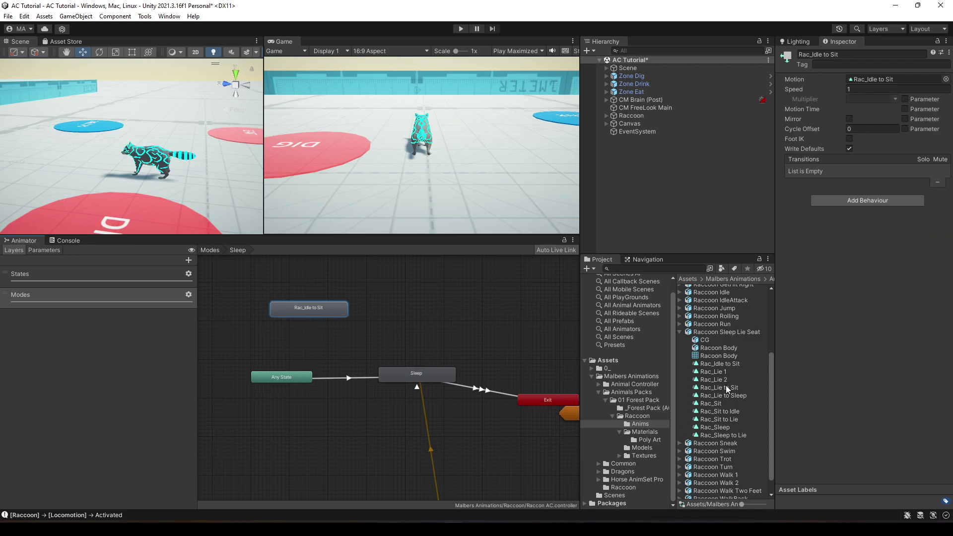
left_click_drag(720, 412, 391, 310)
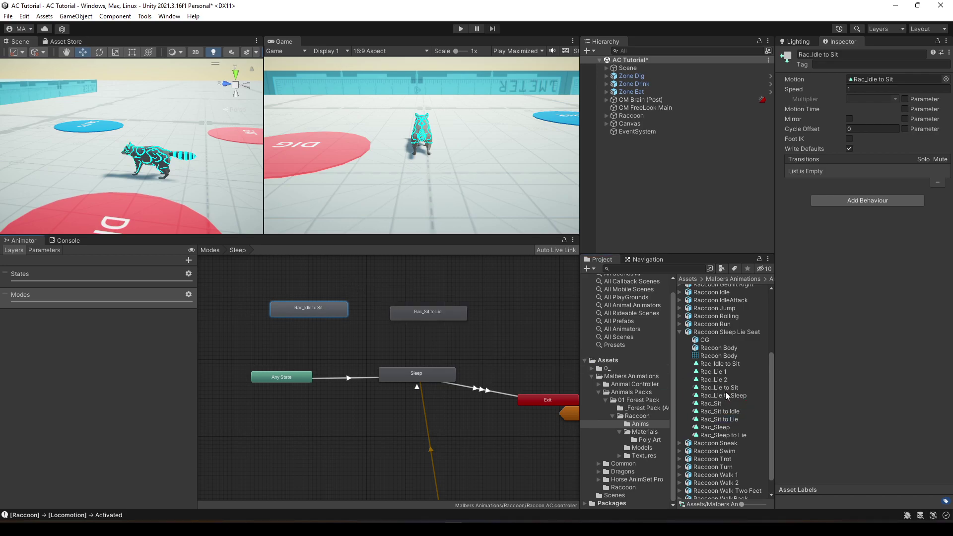
left_click_drag(727, 391, 499, 325)
middle_click_drag(392, 346, 379, 369)
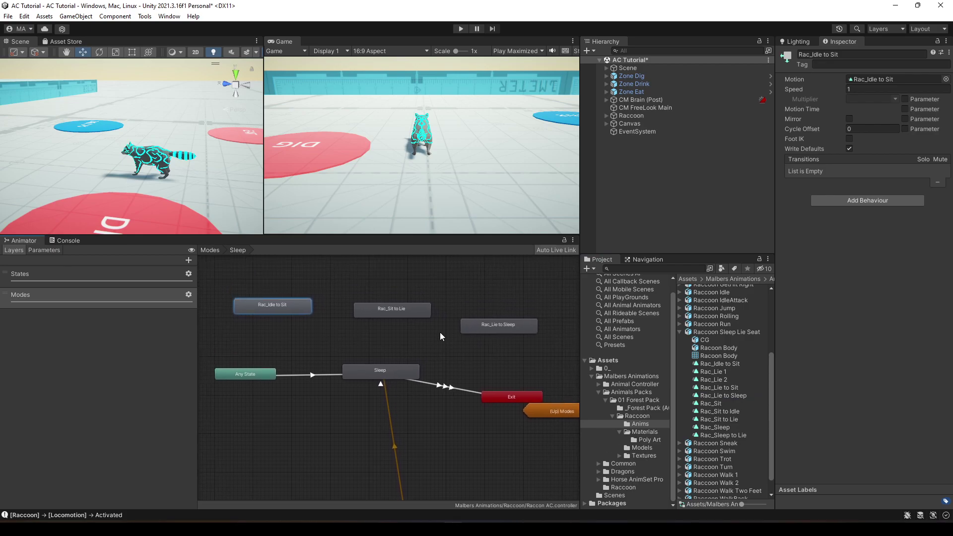
Chain transitions from Rac_Idle to Sit through Rac_Sit to Lie and Rac_Lie to Sleep into Sleep, spacing the states in an arc.
right_click(286, 310)
left_click(353, 317)
left_click(385, 311)
right_click(385, 311)
left_click(397, 319)
left_click(511, 328)
right_click(511, 328)
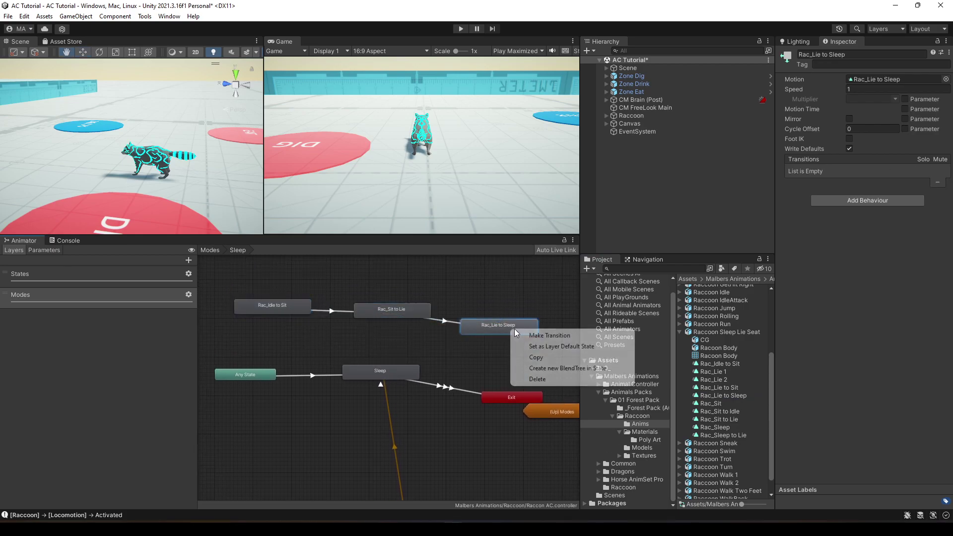
left_click(546, 336)
left_click(395, 374)
left_click_drag(494, 329, 490, 313)
left_click_drag(387, 304, 349, 273)
Preview the three transitions in the chain from Rac_Idle to Sit to the Sleep state.
left_click(325, 291)
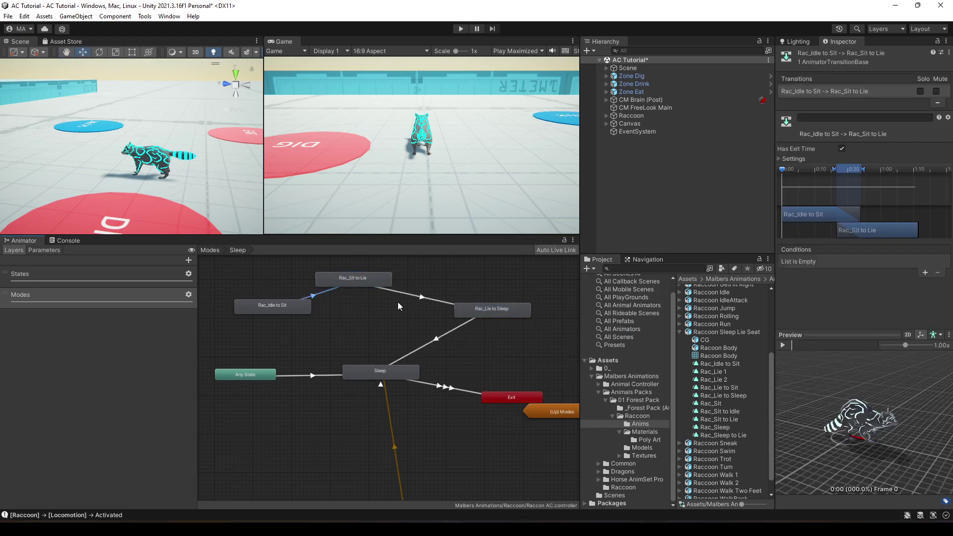
left_click(782, 345)
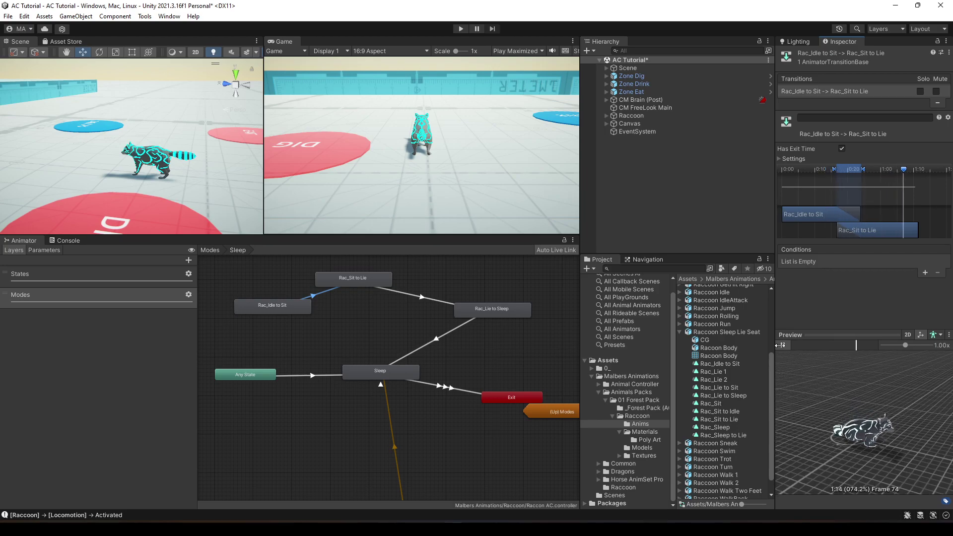
left_click(417, 296)
left_click(784, 345)
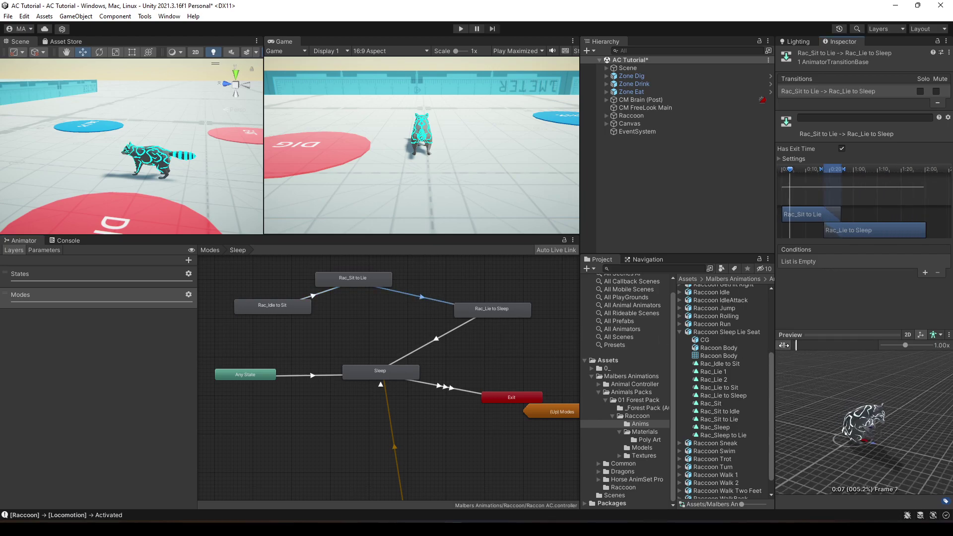
left_click(438, 342)
left_click(784, 346)
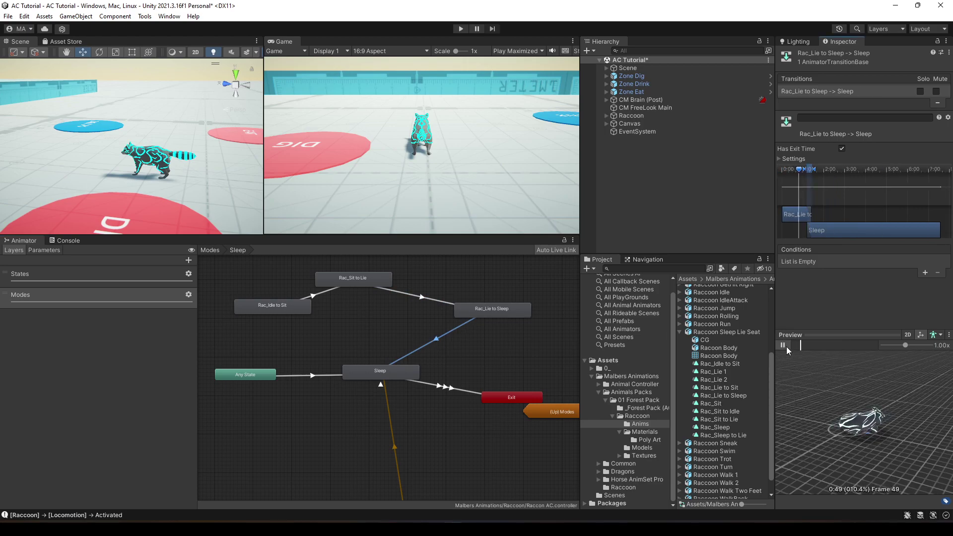
left_click(783, 345)
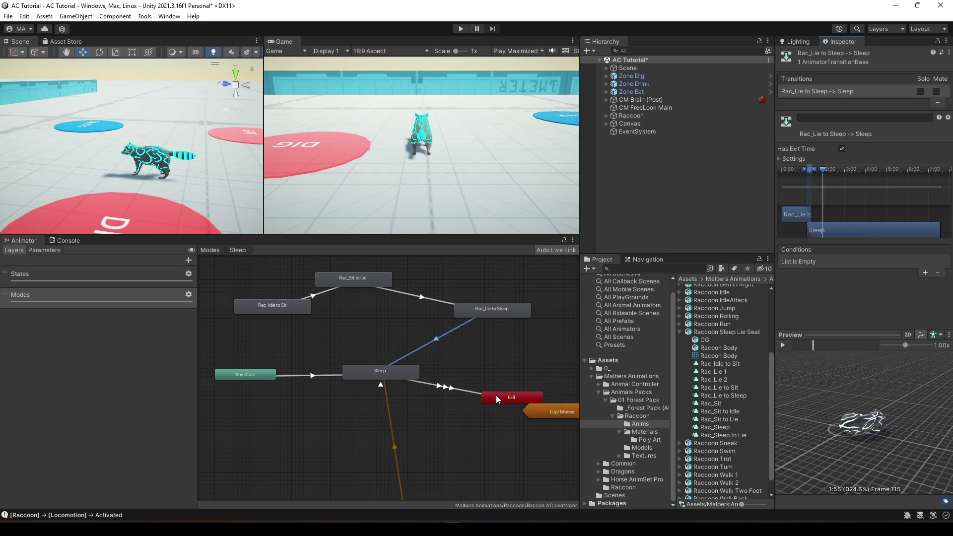
Align the Exit node with the Sleep state and reposition the Entry node beneath it.
left_click_drag(497, 396, 493, 374)
middle_click_drag(427, 464, 435, 417)
left_click_drag(416, 470, 381, 419)
middle_click_drag(315, 350, 379, 430)
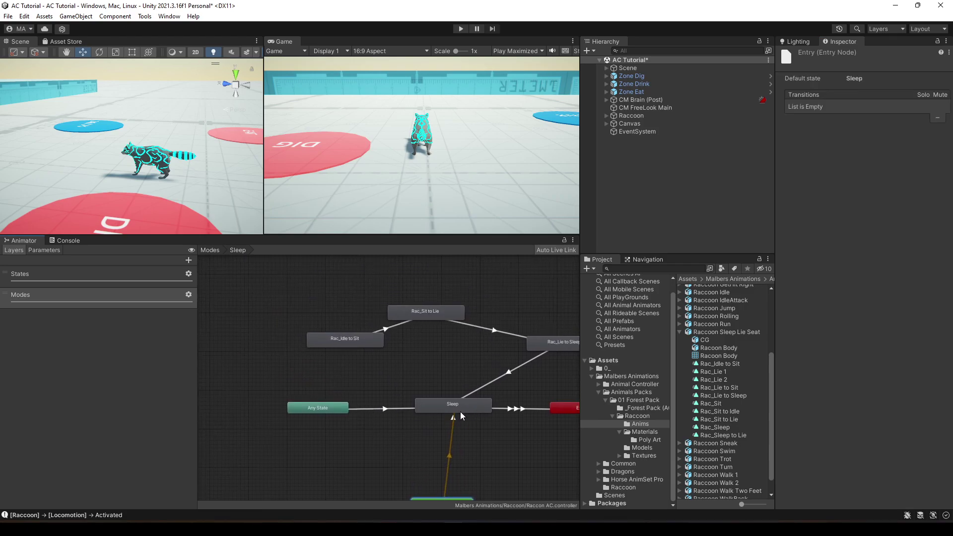
middle_click_drag(460, 412, 423, 395)
Make a transition from Any State to the Rac_Idle to Sit state.
left_click(289, 391)
right_click(289, 392)
left_click(293, 400)
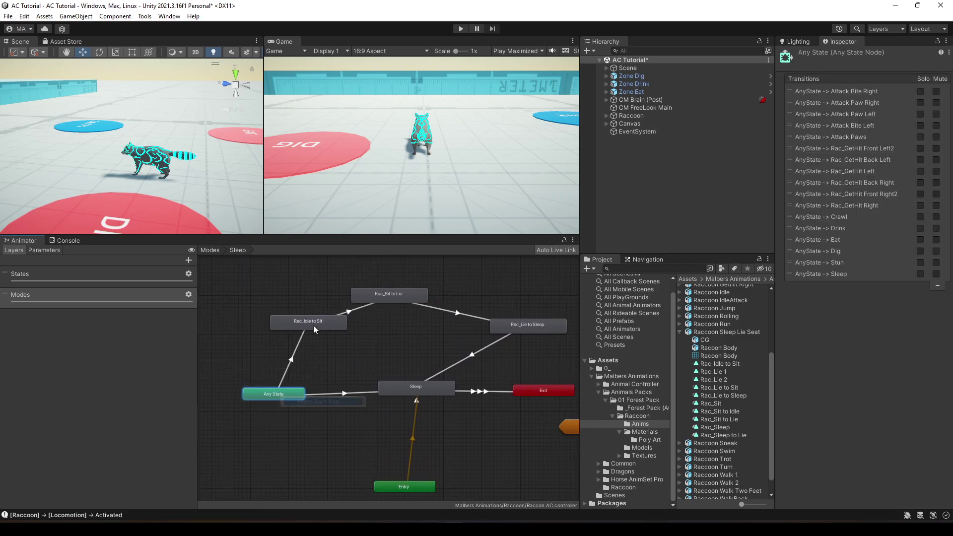
left_click(314, 323)
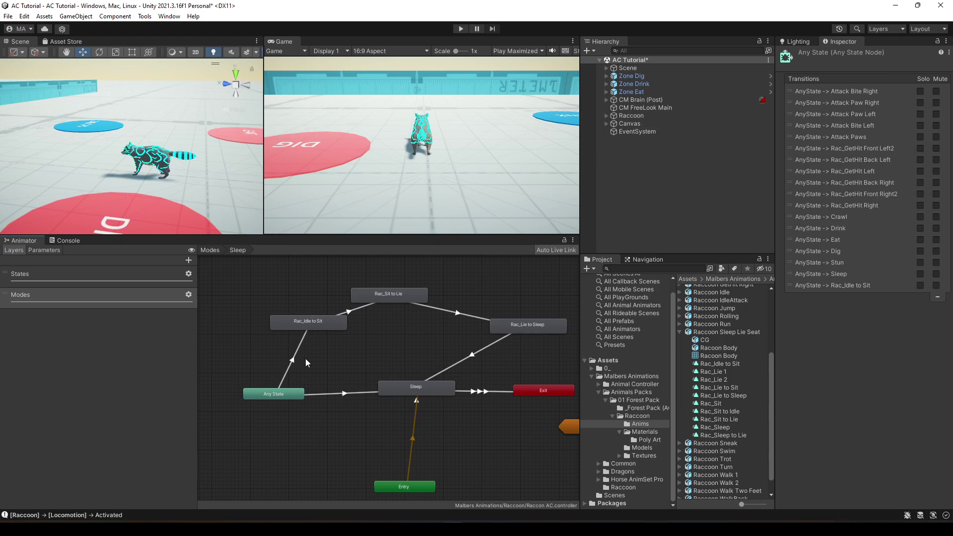
Copy the ModeOn and Mode Equals 4006 conditions from the Any State to Sleep transition onto the Any State to Rac_Idle to Sit transition.
left_click(839, 274)
right_click(805, 272)
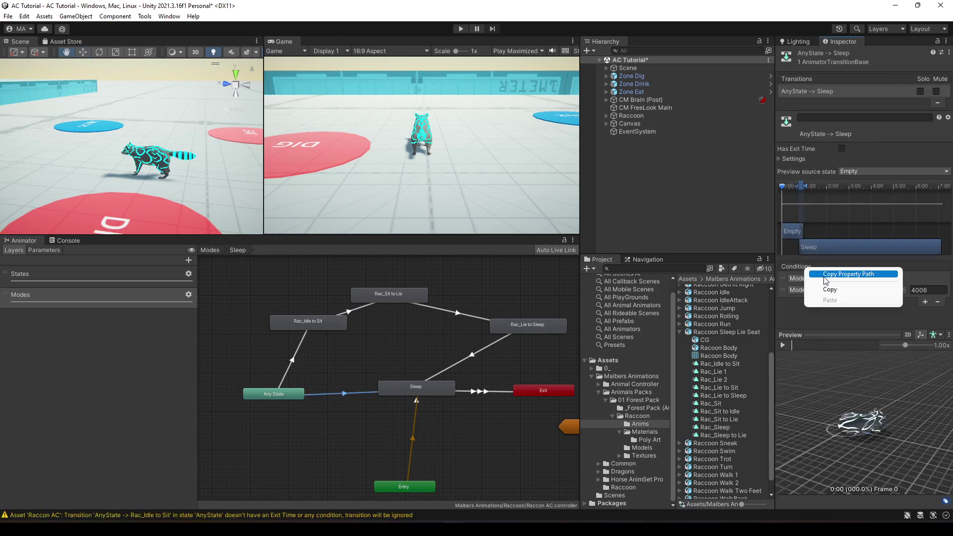
left_click(829, 289)
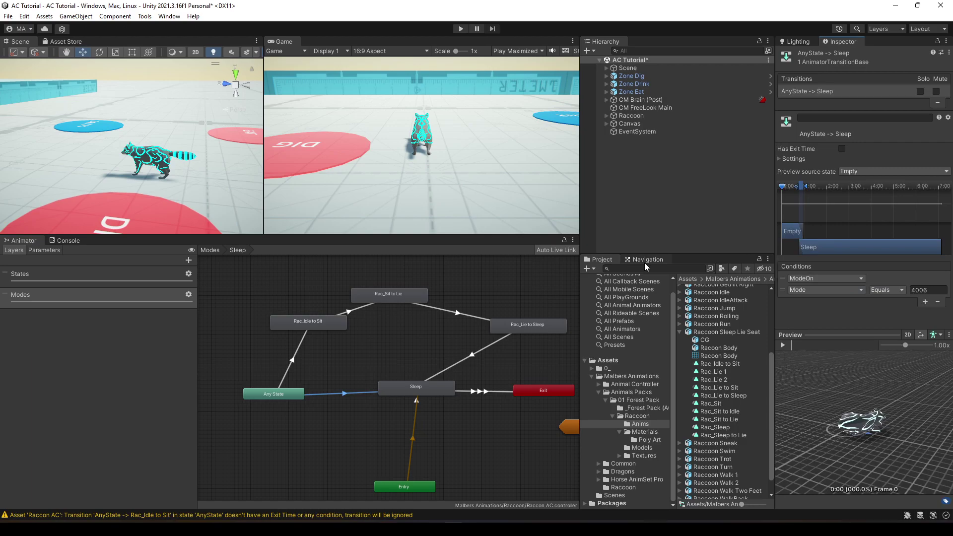
left_click(294, 354)
right_click(790, 273)
left_click(814, 298)
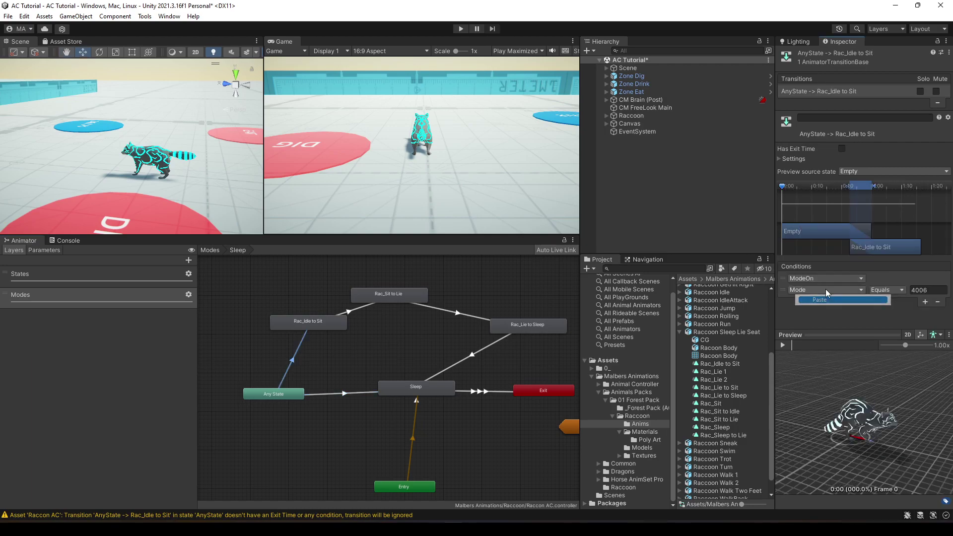
Delete the direct transition from Any State to the Sleep state.
mouse_move(274, 391)
left_mouse_down()
mouse_move(266, 362)
mouse_move(265, 376)
left_mouse_up()
left_click(291, 348)
left_click(341, 383)
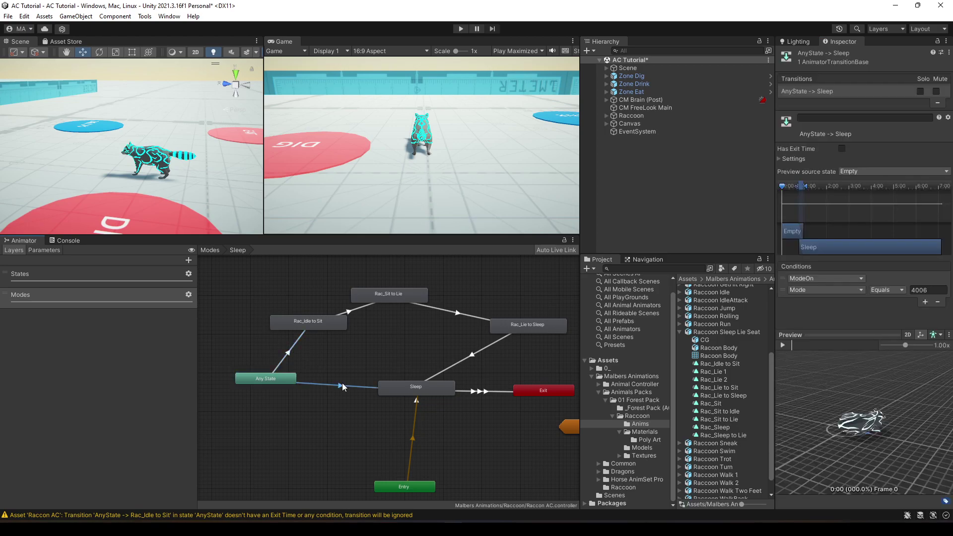
key("Delete")
Rearrange the graph with Rac_Idle to Sit directly under Rac_Sit to Lie and Rac_Lie to Sleep beside it.
left_click_drag(281, 377, 269, 358)
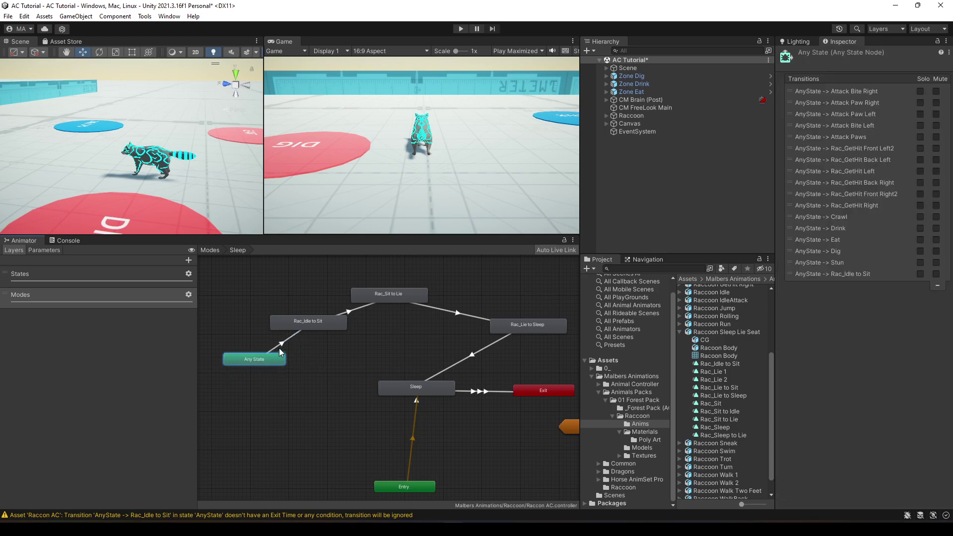
left_click_drag(338, 328, 418, 329)
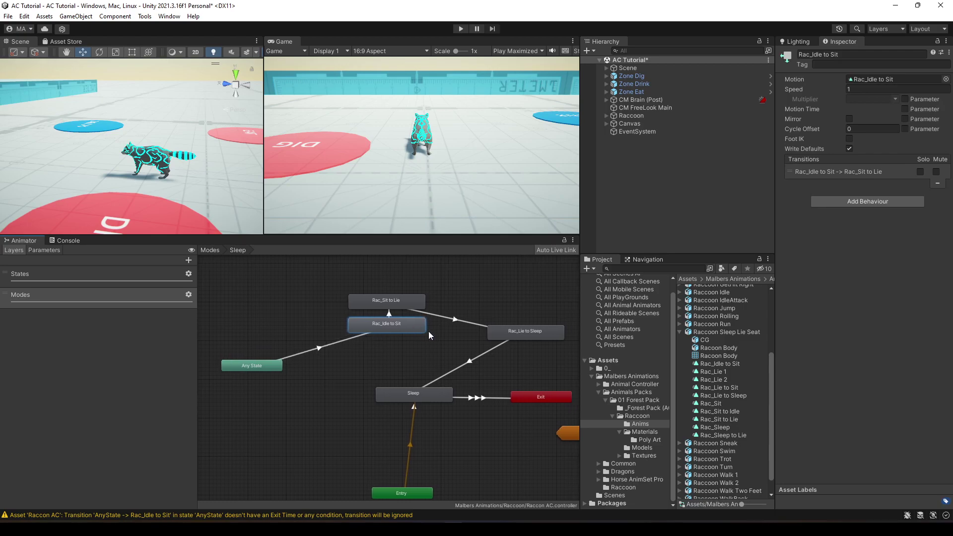
left_click_drag(497, 329, 439, 301)
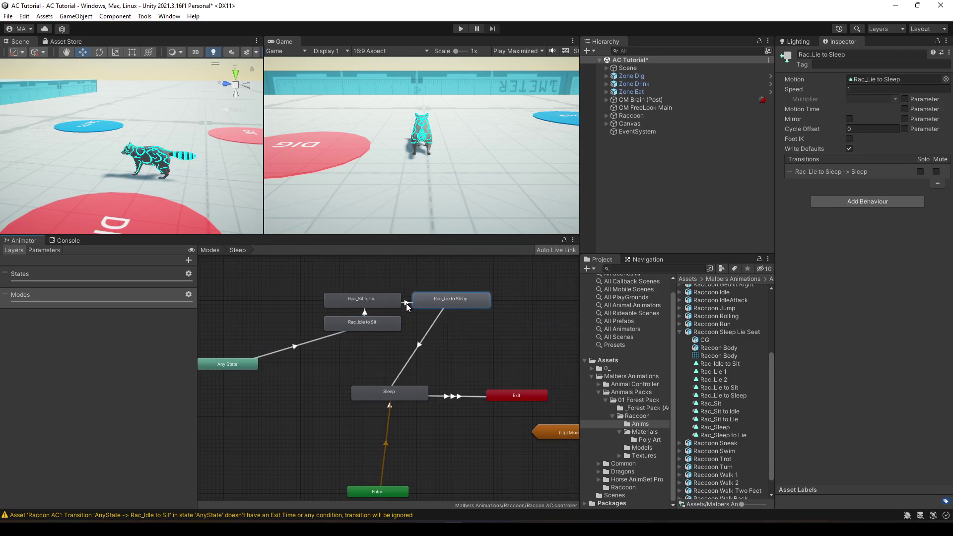
Rearrange the graph with Entry under Any State and the Sleep state under Rac_Idle to Sit.
left_click_drag(390, 304, 379, 322)
left_click(383, 304)
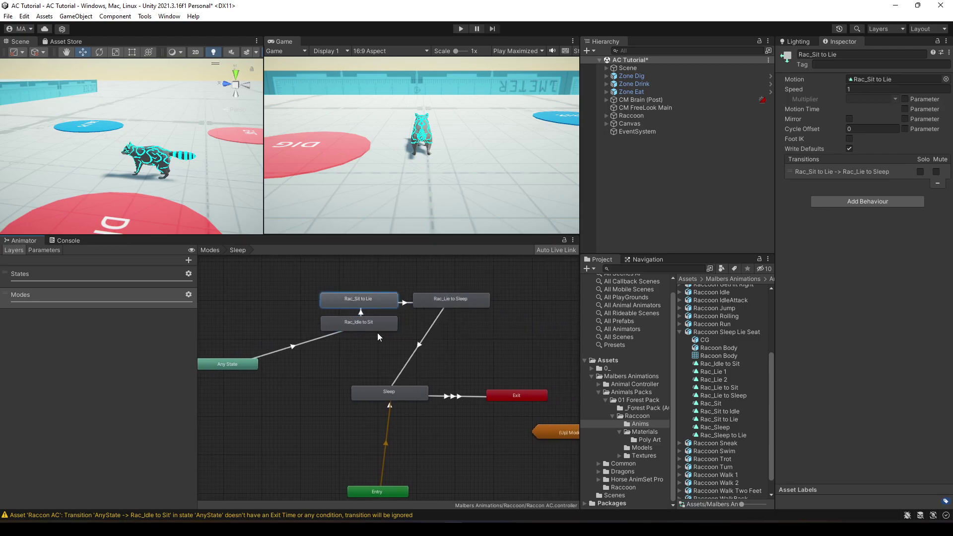
left_click(376, 326)
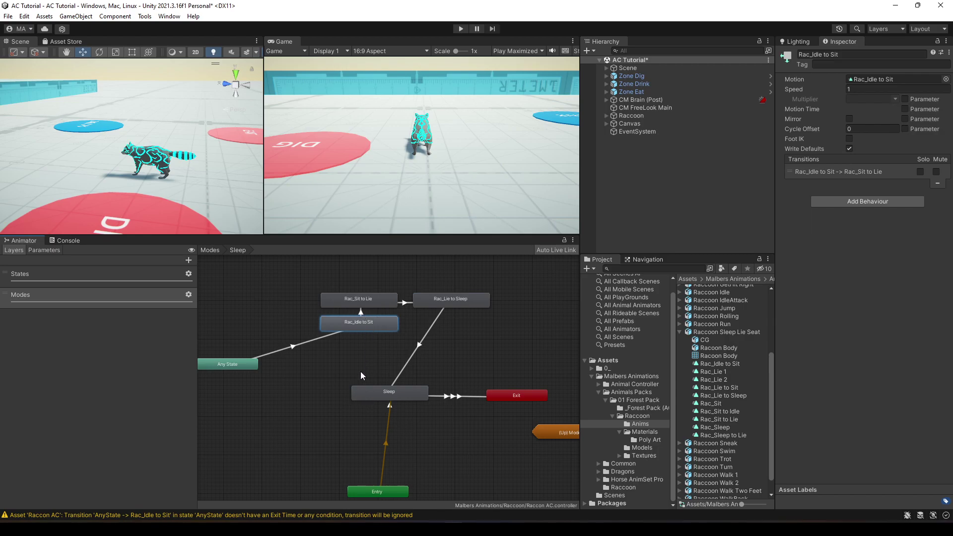
left_click_drag(370, 485, 236, 393)
left_click_drag(373, 388, 352, 352)
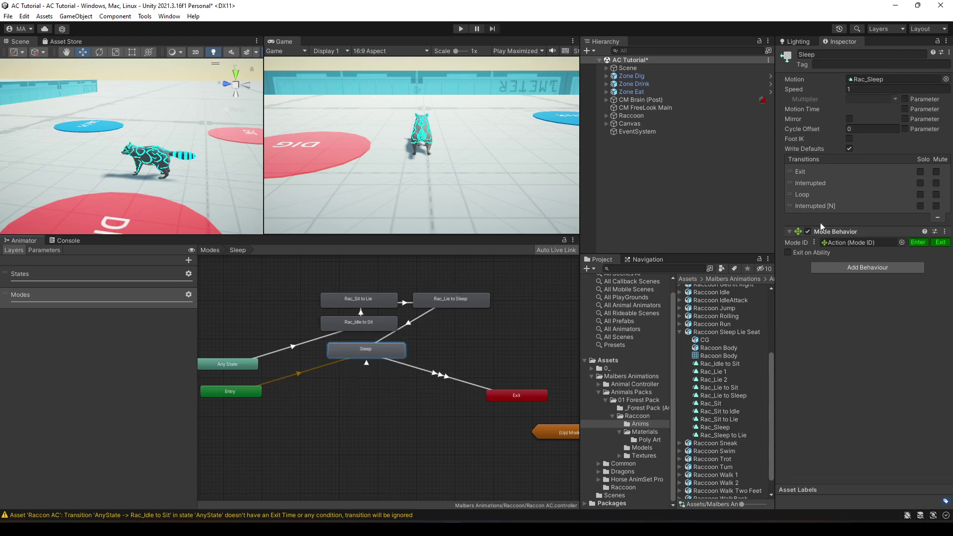
Add a Mode Behavior to Rac_Idle to Sit, set its Mode ID to Action and turn off its Exit option.
right_click(823, 234)
left_click(341, 325)
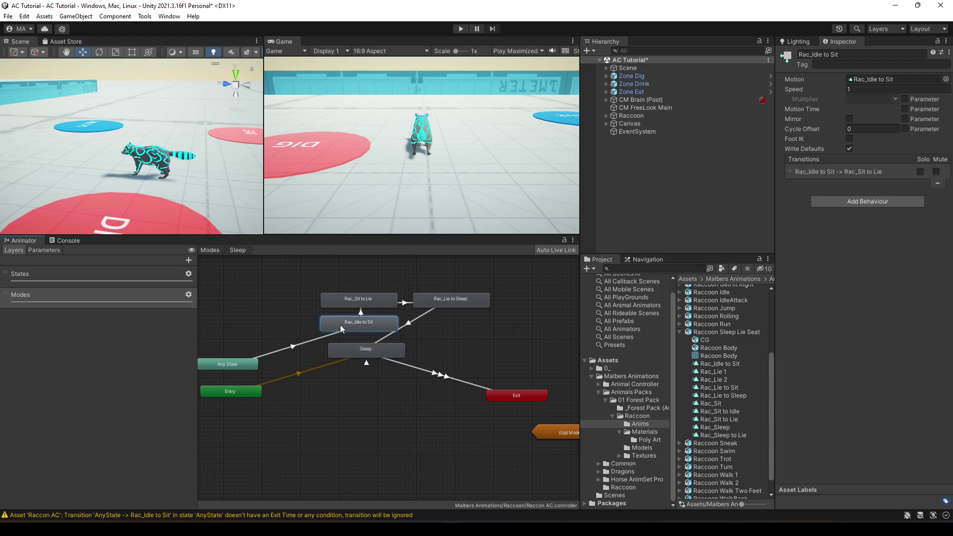
left_click(838, 201)
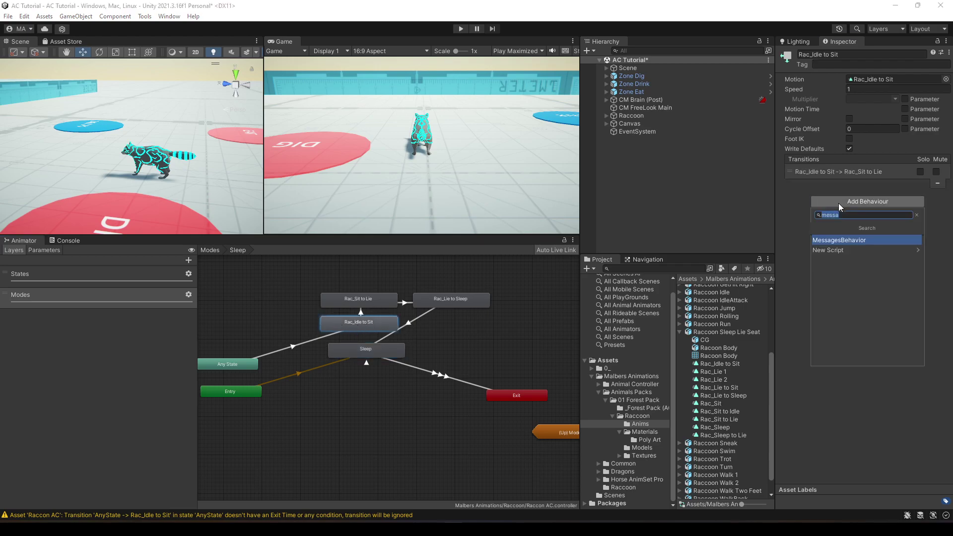
type("mode")
key("Return")
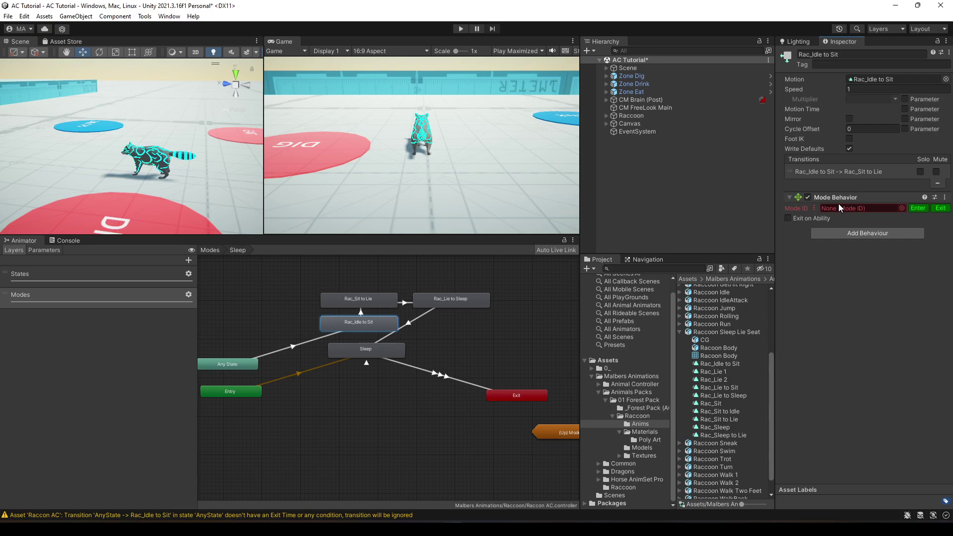
left_click(817, 209)
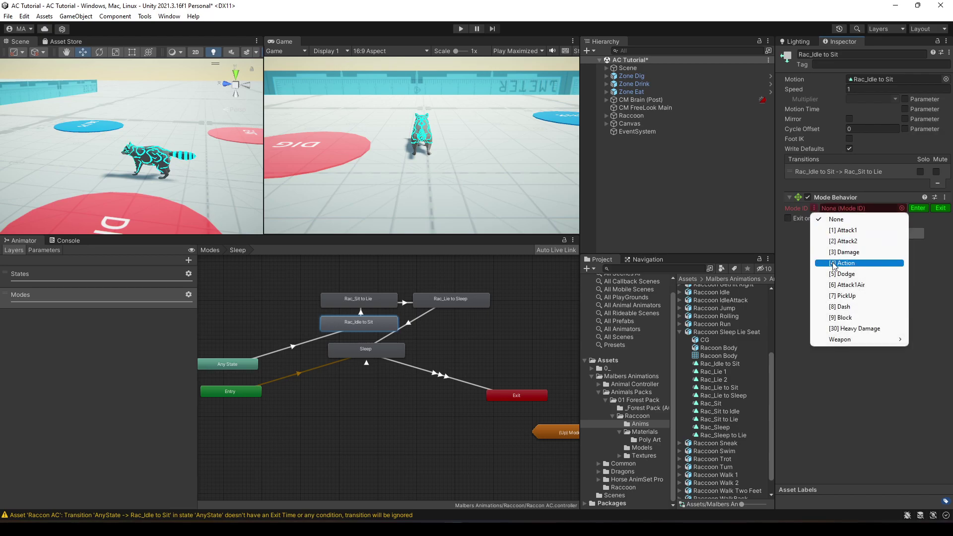
left_click(855, 251)
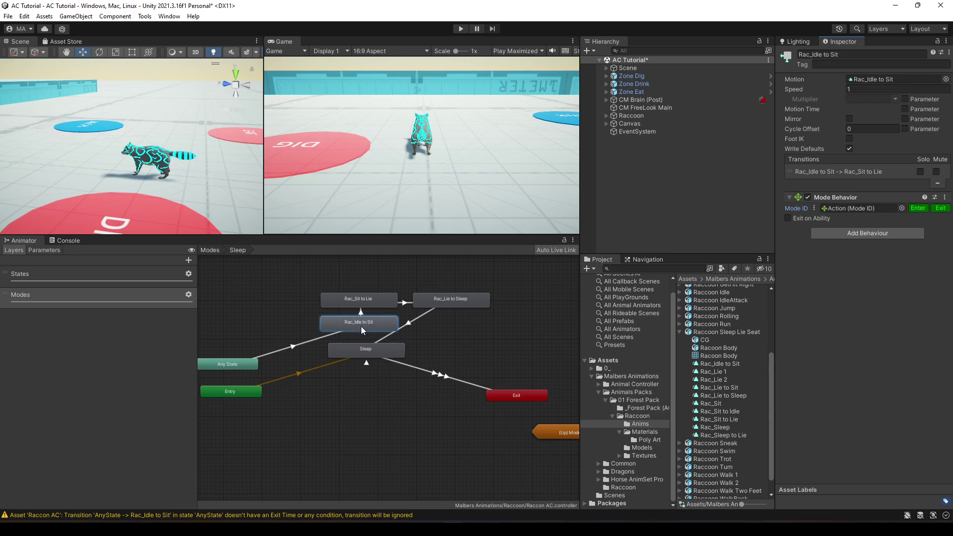
left_click(940, 208)
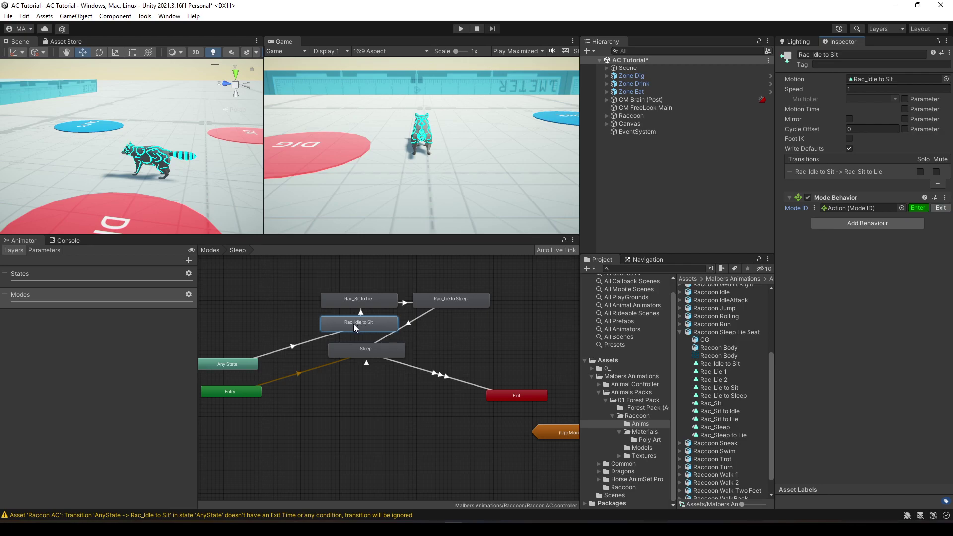
Remove the Mode Behavior from the Sleep state.
left_click(352, 299)
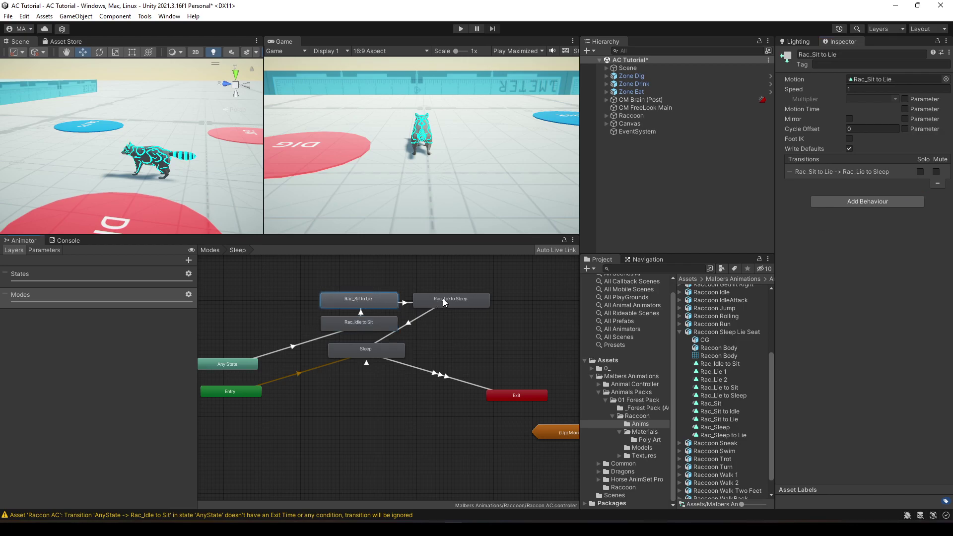
left_click(446, 302)
left_click(365, 298)
left_click(435, 303)
left_click(378, 348)
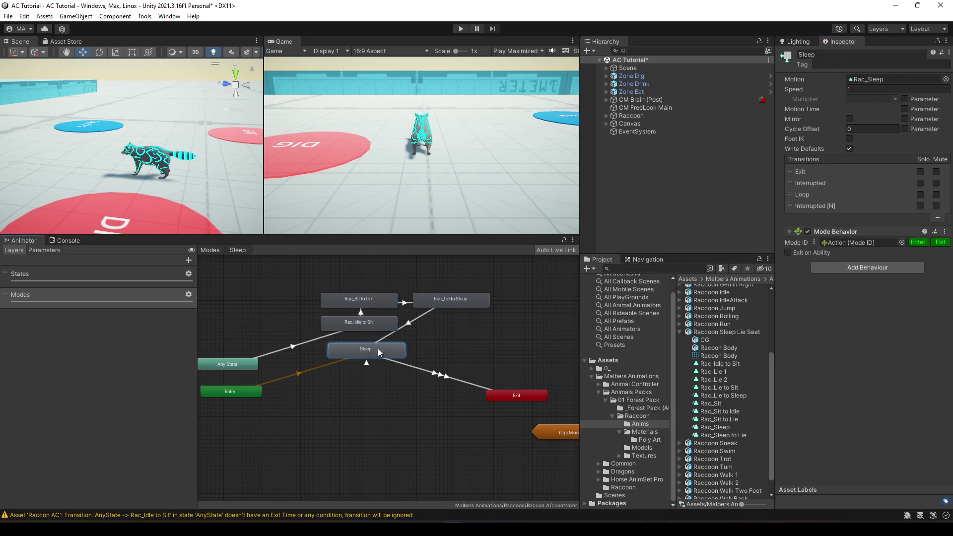
right_click(850, 232)
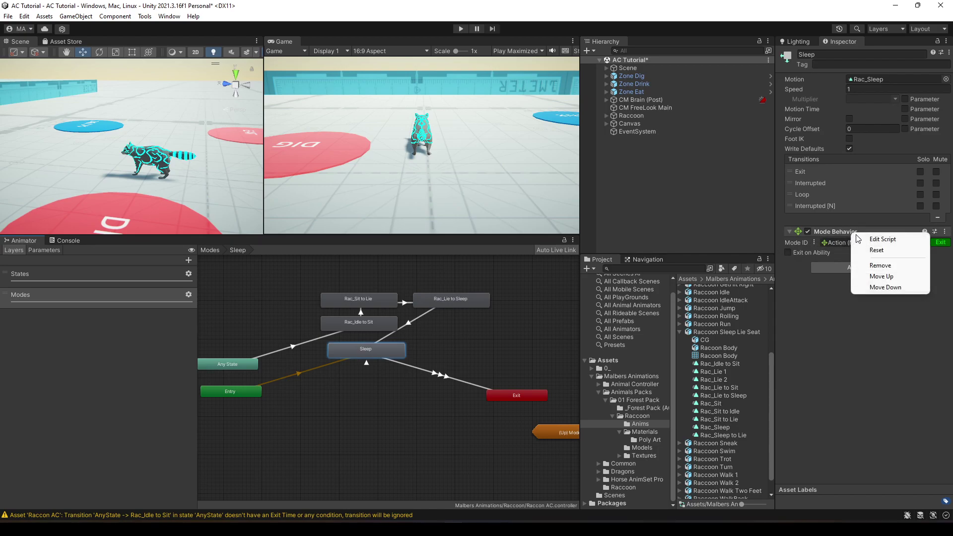
left_click(873, 266)
Place the Sleep state directly under Rac_Lie to Sleep, with the Exit node beside it.
left_click_drag(396, 350, 470, 328)
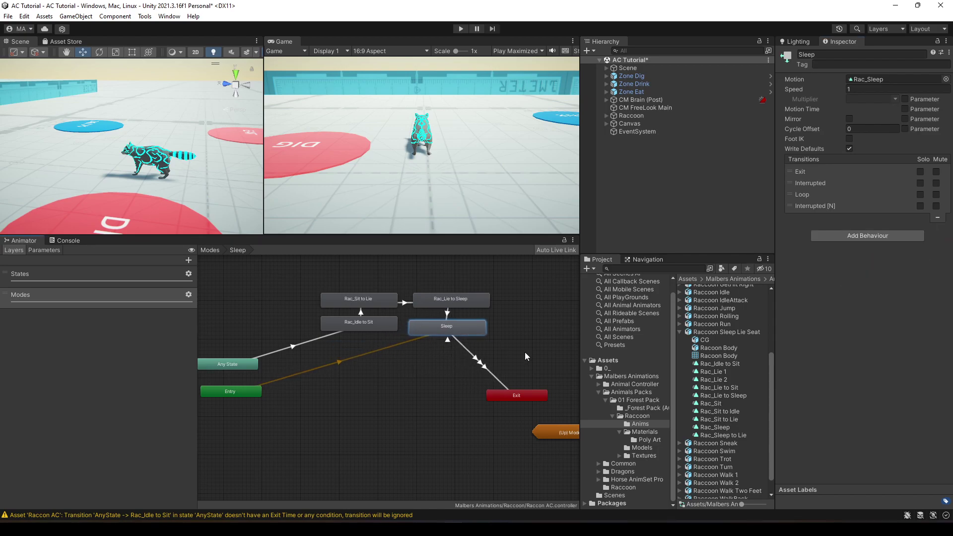
middle_click_drag(517, 386, 448, 399)
left_click_drag(449, 399, 526, 341)
left_click(386, 346)
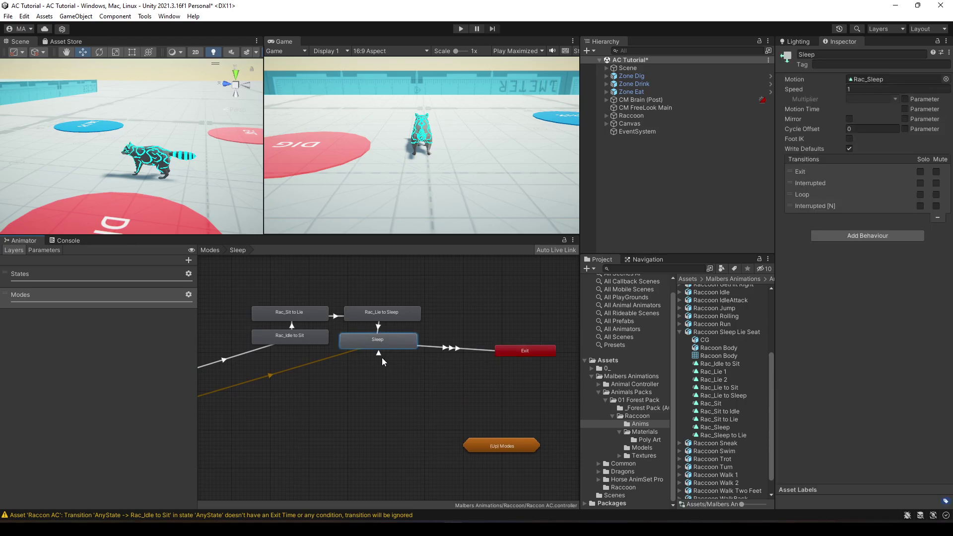
left_click(379, 354)
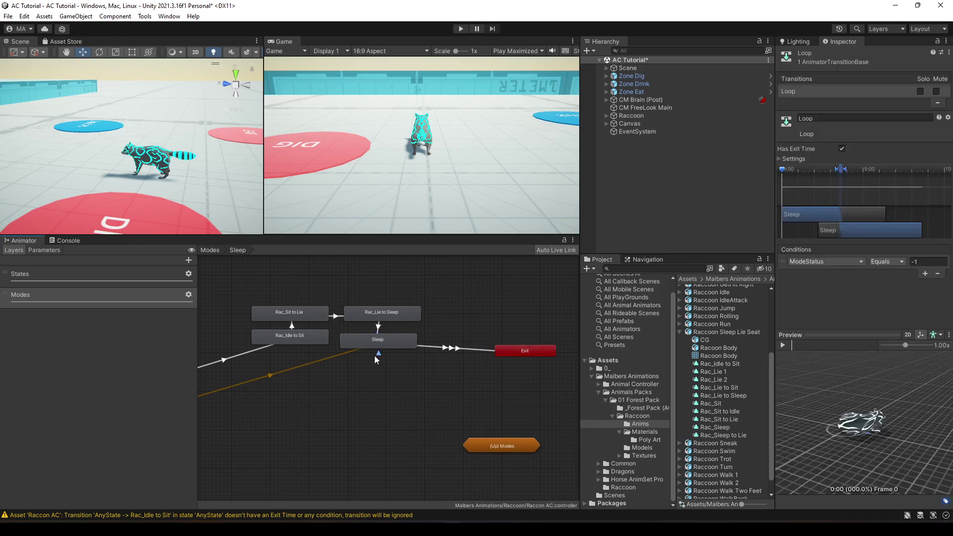
left_click(394, 343)
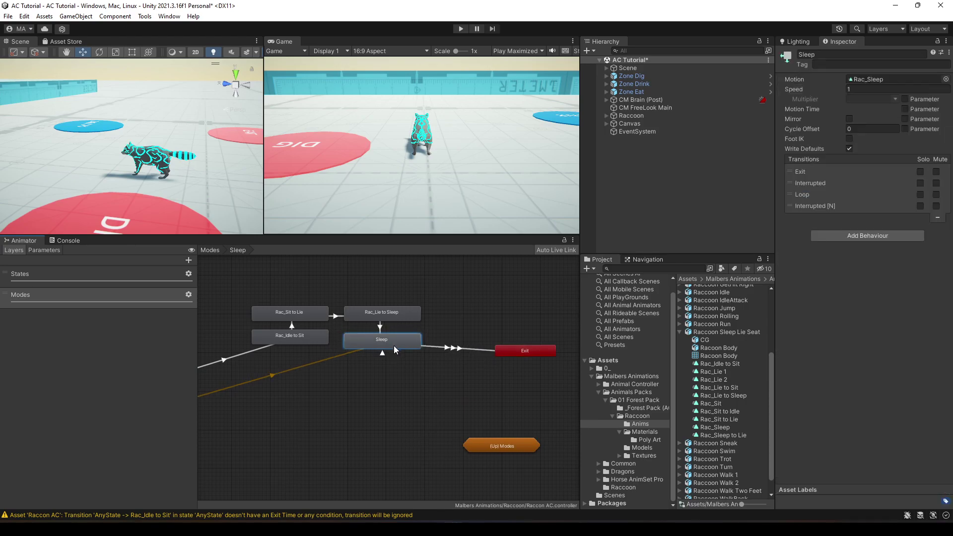
left_click_drag(393, 349, 395, 345)
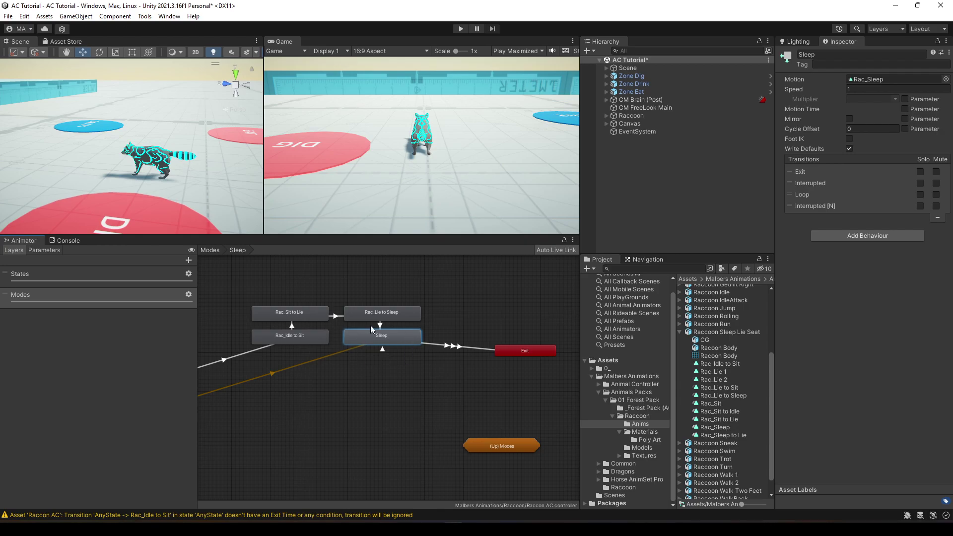
Delete the Loop transition from the Sleep state.
left_click(383, 352)
key("Delete")
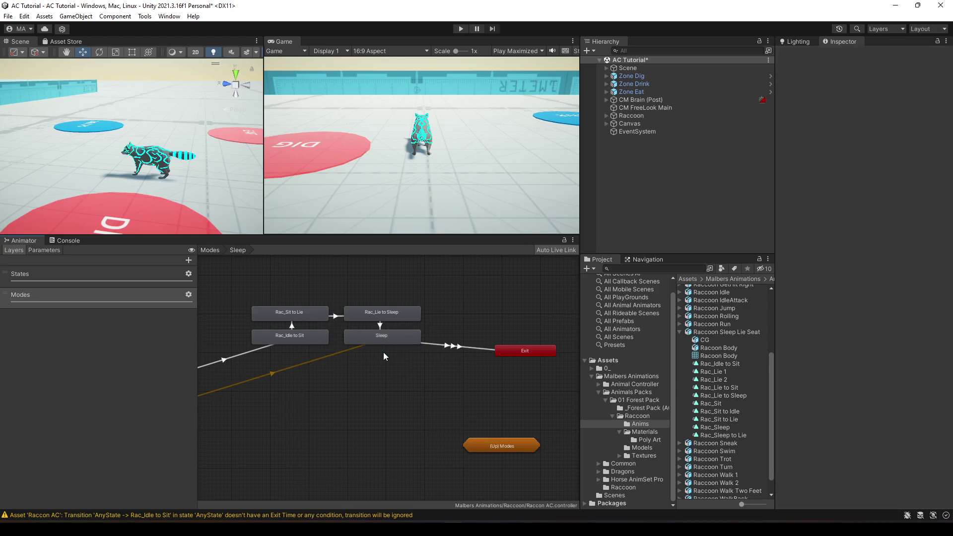
left_click(380, 336)
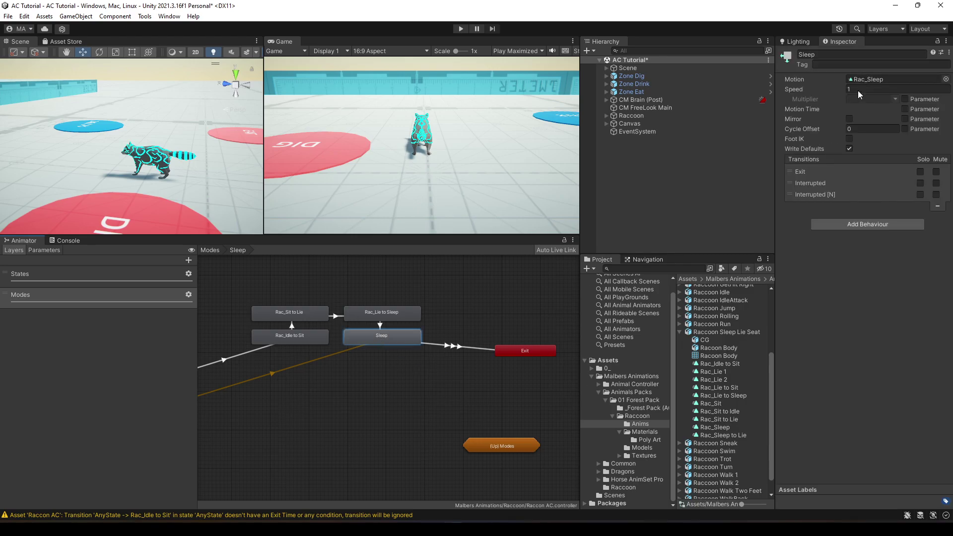
Preview the wake-up clips and add Rac_Sleep to Lie, Rac_Lie to Sit and Rac_Sit to Idle as states in the graph.
left_click(725, 435)
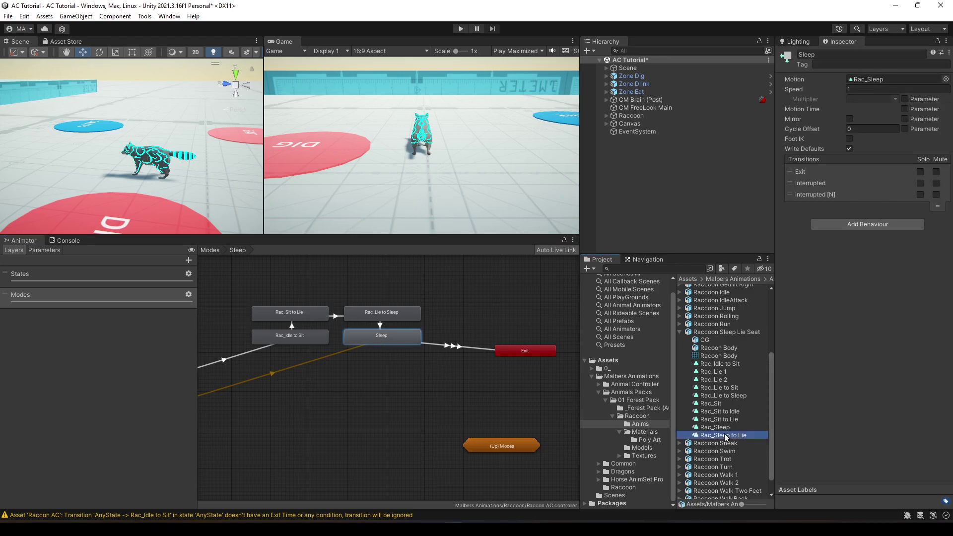
left_click(787, 345)
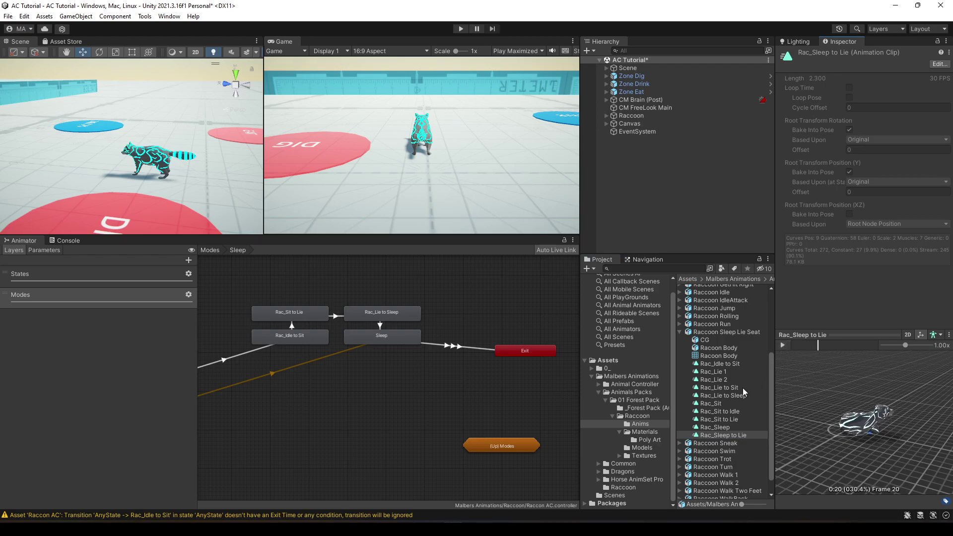
left_click(737, 388)
left_click(785, 344)
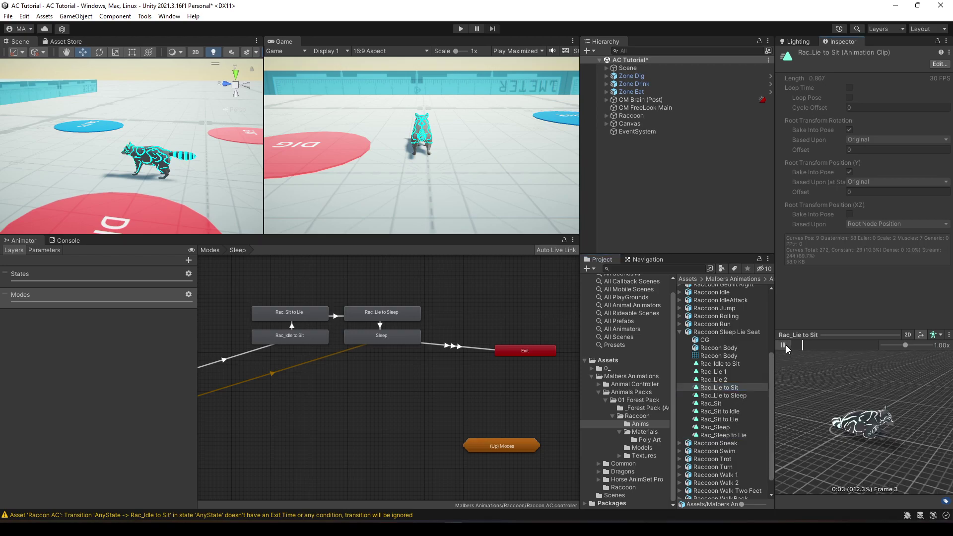
left_click(730, 412)
left_click_drag(708, 437, 384, 317)
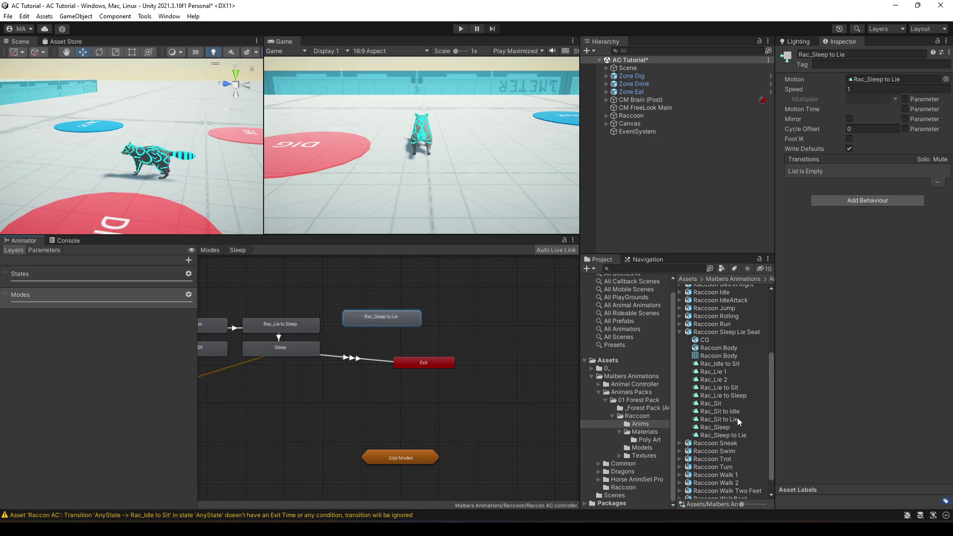
left_click_drag(478, 332, 479, 318)
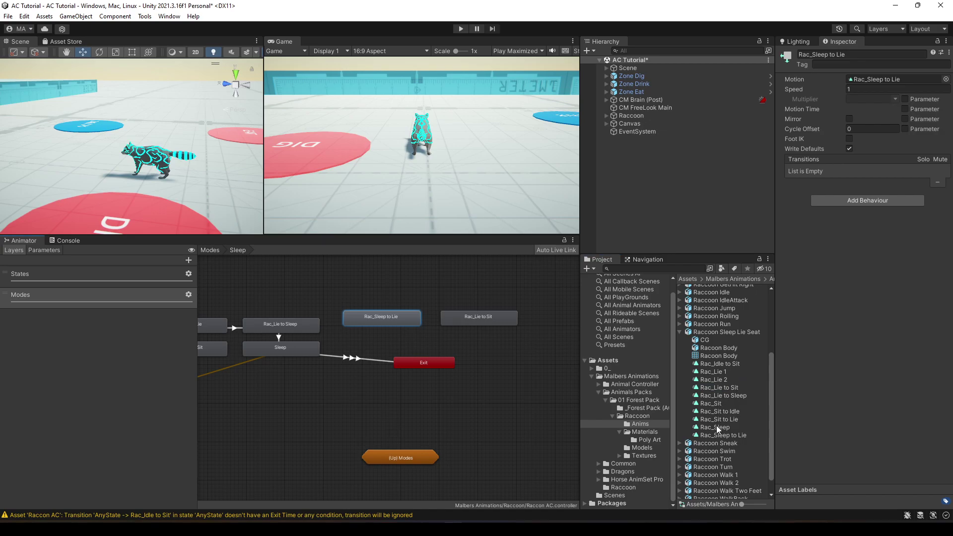
left_click_drag(720, 410, 516, 346)
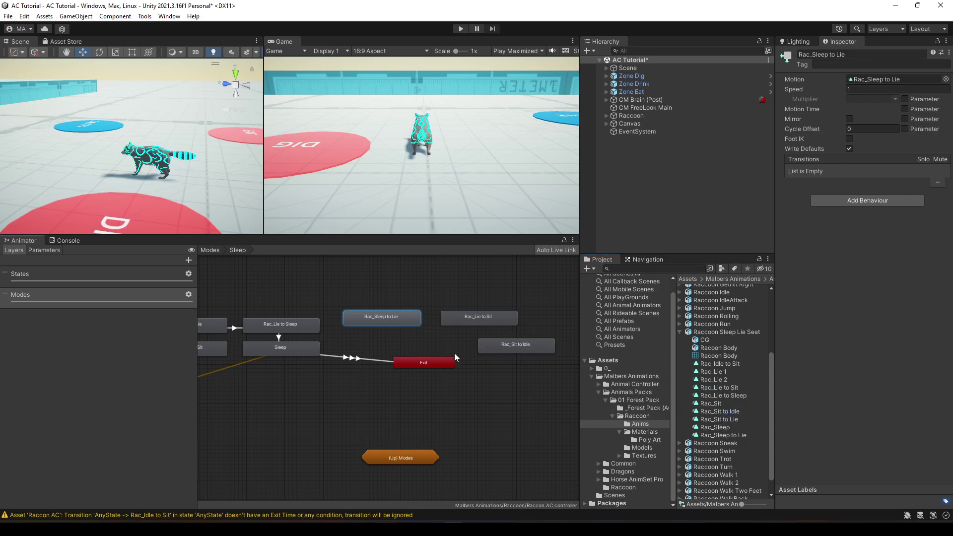
Move the Exit node down below Sleep and place Rac_Sit to Idle under Rac_Lie to Sit.
left_click_drag(433, 361, 351, 404)
middle_click_drag(443, 388, 508, 403)
left_click_drag(547, 366, 523, 370)
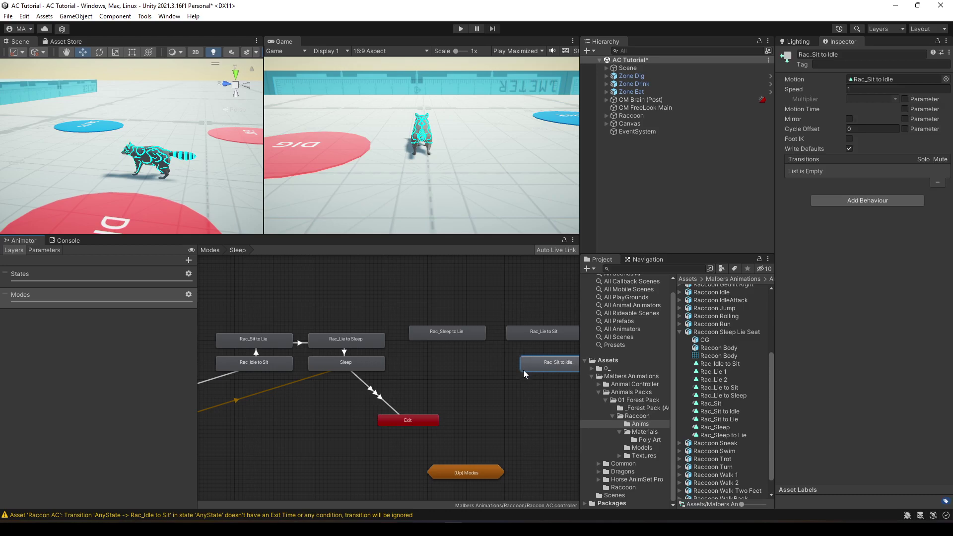
Make transitions from Rac_Sleep to Lie to Rac_Lie to Sit and from there to Rac_Sit to Idle, scrubbing through both blend previews.
middle_click_drag(523, 373, 441, 374)
right_click(402, 337)
left_click(420, 343)
left_click(462, 333)
right_click(462, 339)
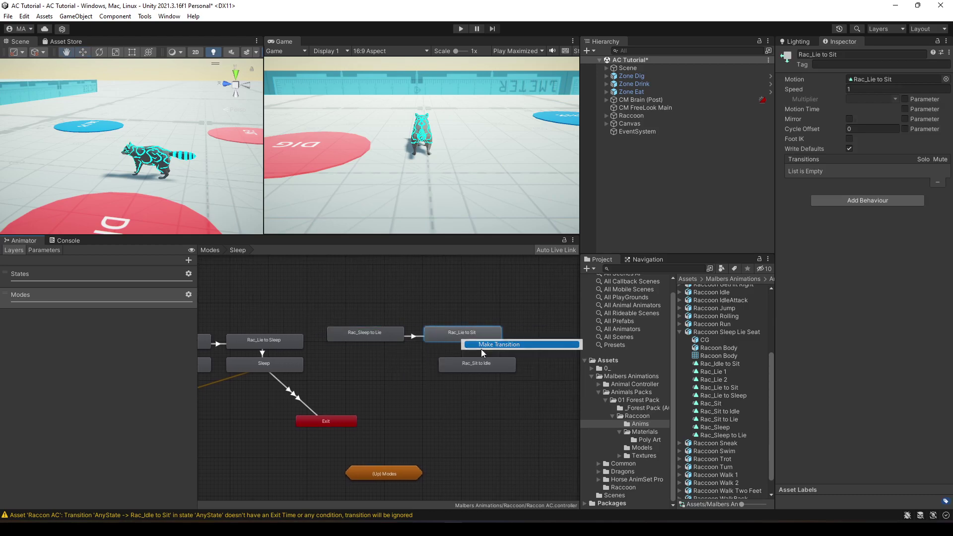
left_click(482, 345)
left_click(472, 364)
left_click(413, 336)
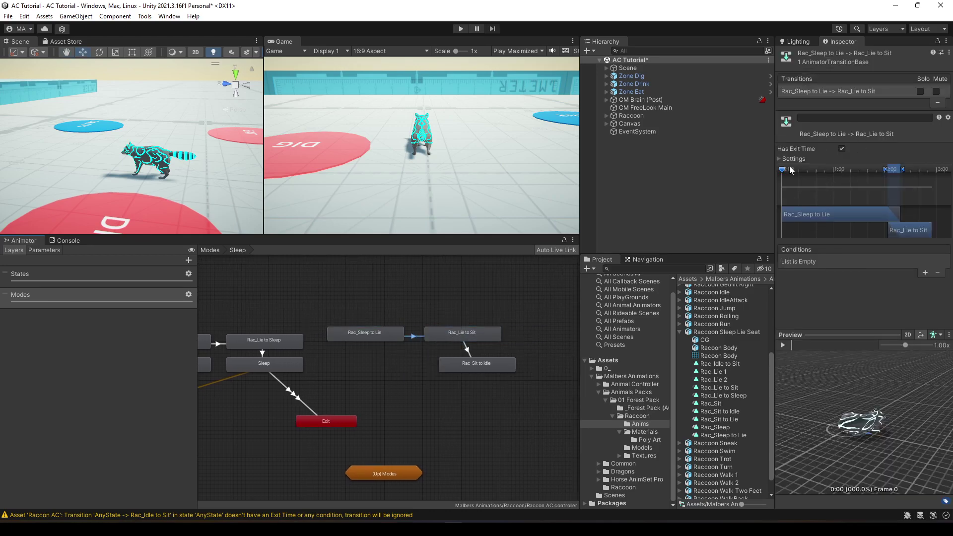
left_click_drag(790, 170, 923, 185)
left_click(472, 351)
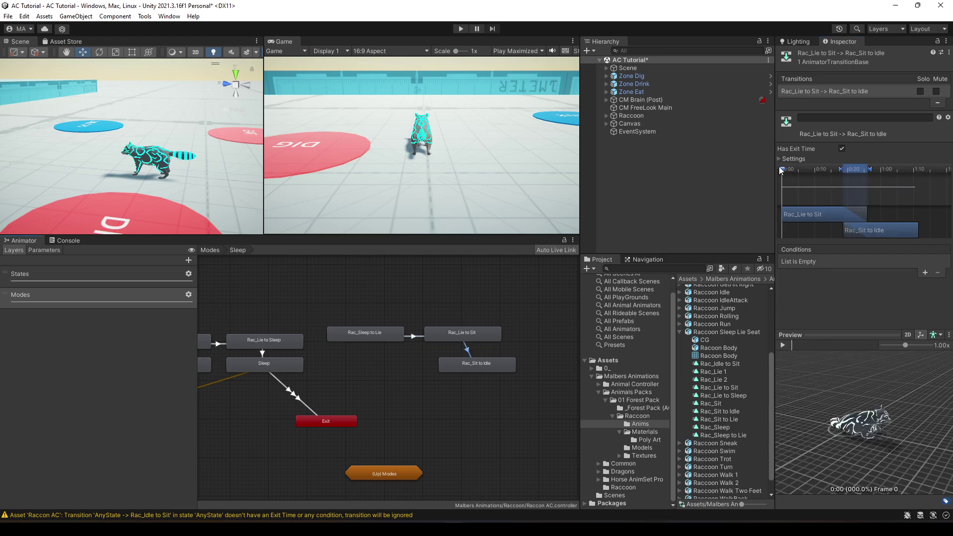
left_click_drag(782, 170, 888, 173)
Make a transition from Rac_Sit to Idle to the Exit node.
middle_click_drag(442, 358, 488, 329)
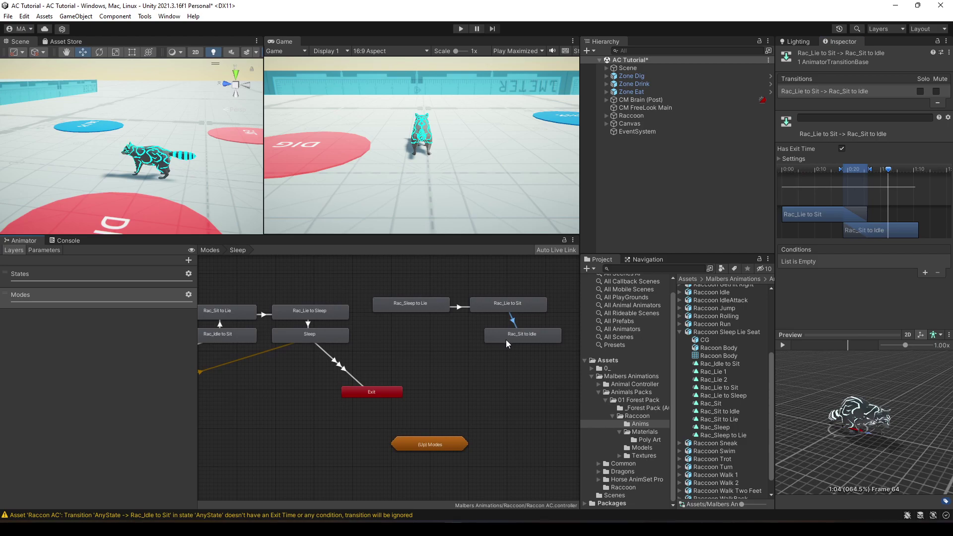
right_click(511, 341)
left_click(529, 347)
left_click(386, 394)
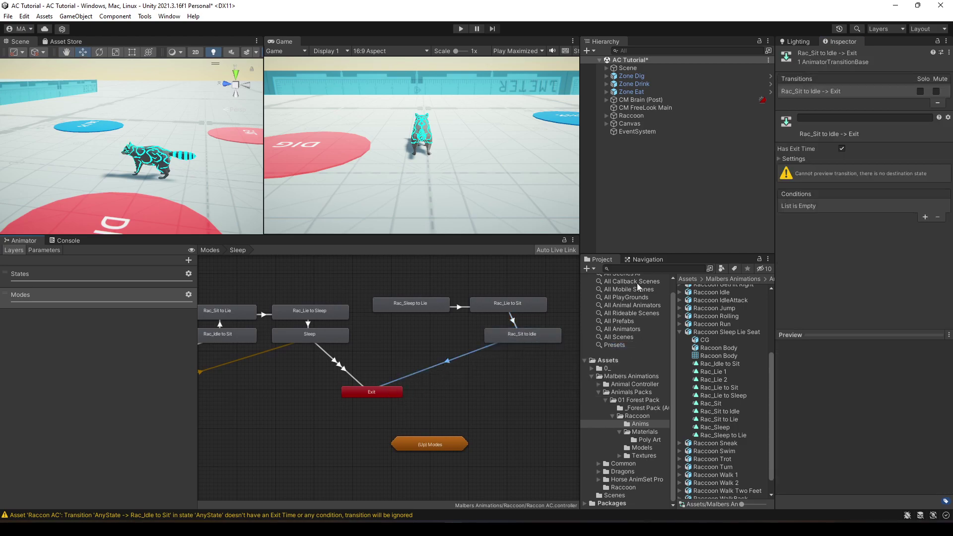
Set the Rac_Sit to Idle exit transition to exit time 0.8 and duration 0.2, matching Sleep's Exit transition, and name it Exit.
left_click(346, 375)
left_click(794, 113)
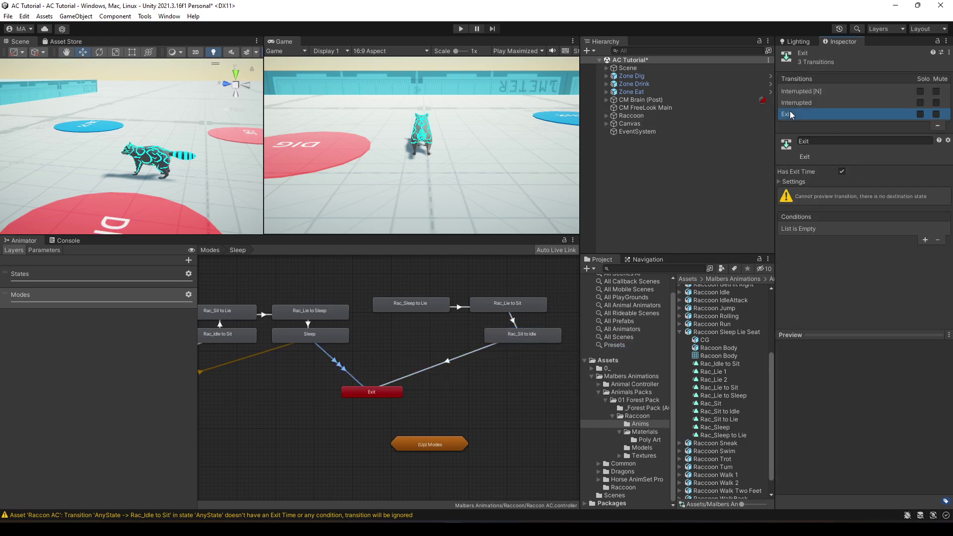
left_click(793, 181)
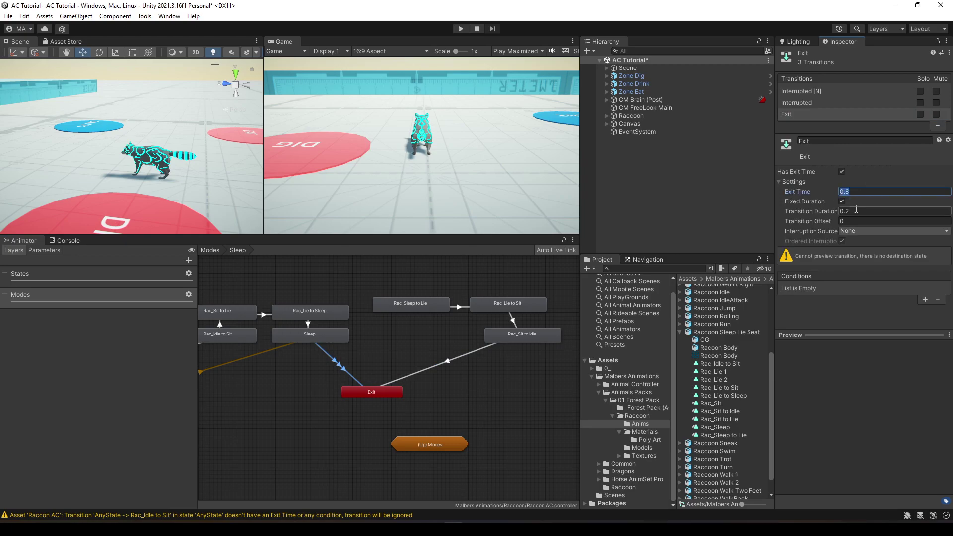
left_click(873, 211)
left_click(443, 364)
left_click(886, 168)
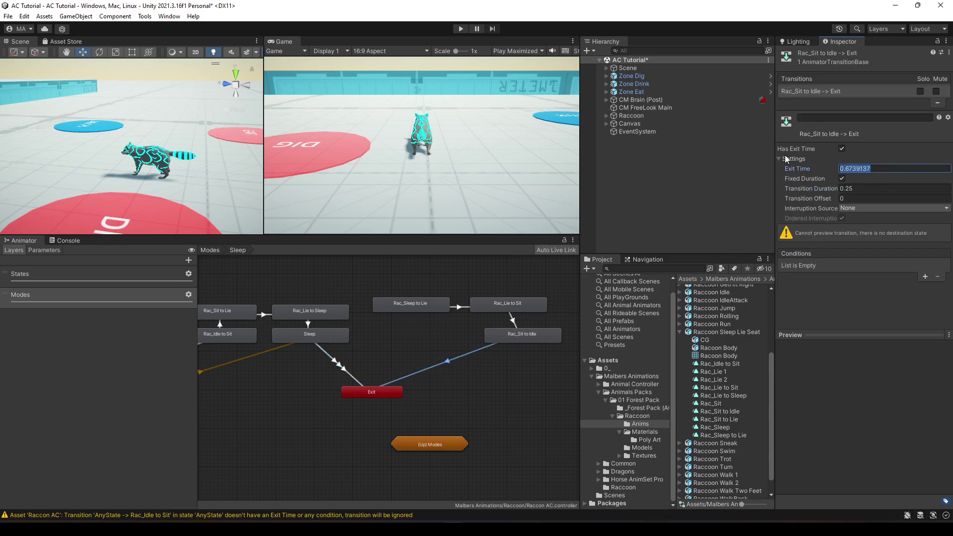
type(".8")
left_click(873, 189)
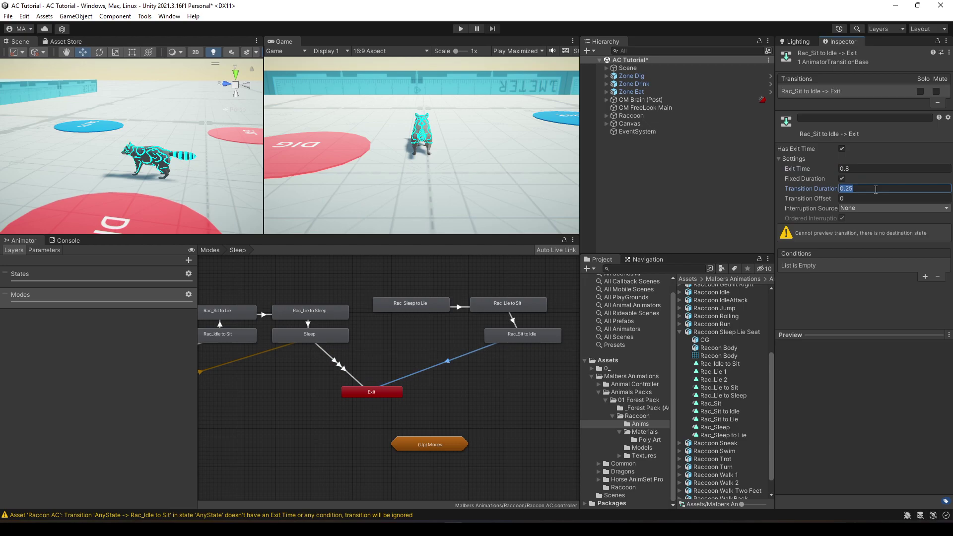
type("0.2")
left_click(822, 119)
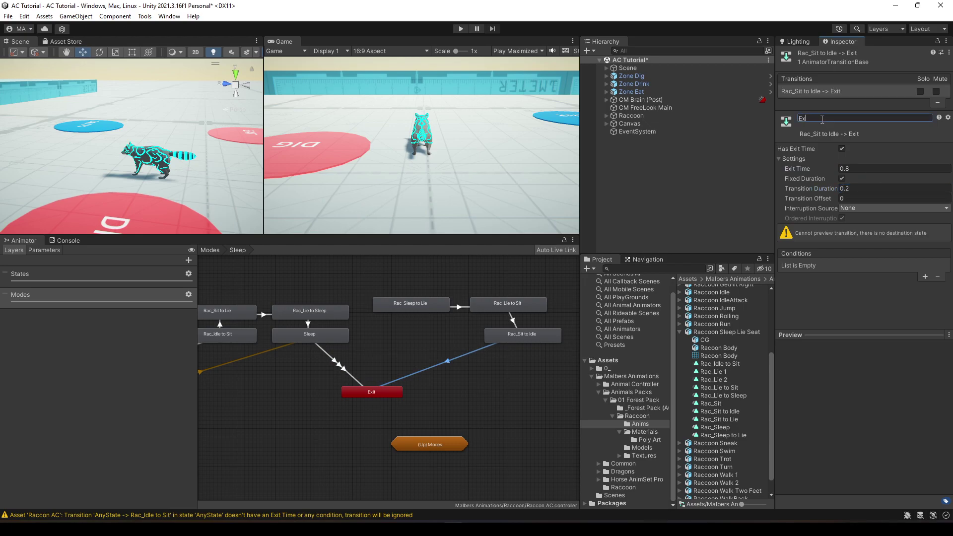
Align Rac_Sit to Idle beneath Rac_Lie to Sit and nudge Rac_Sleep to Lie closer to it.
left_click(516, 337)
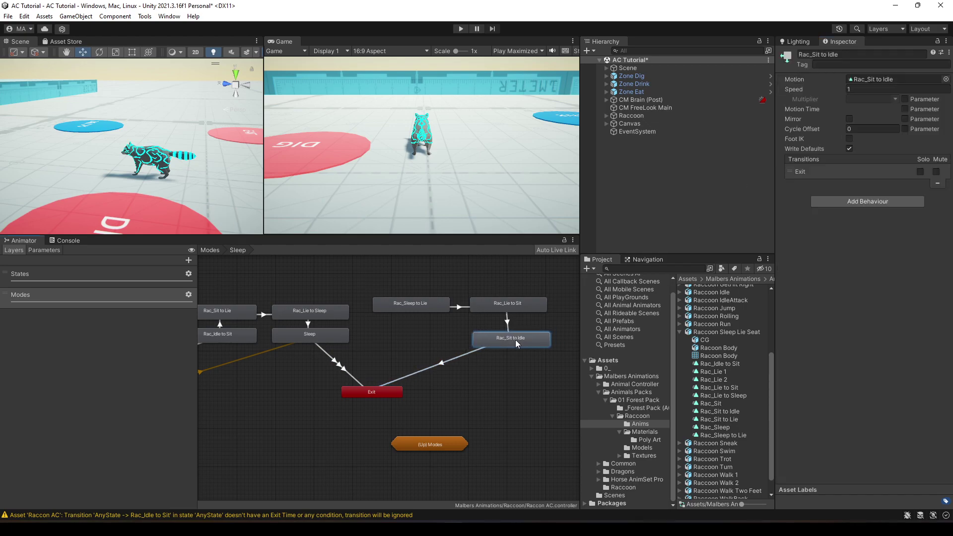
middle_click_drag(392, 316, 431, 321)
left_click(452, 307)
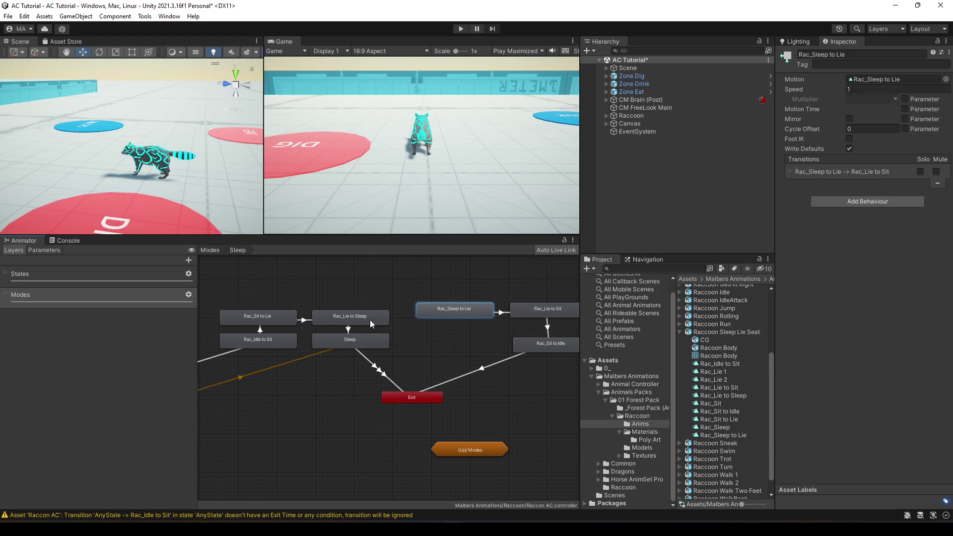
Examine the conditions of the Interrupted [N], Interrupted and Exit transitions from Sleep to Exit.
left_click(368, 340)
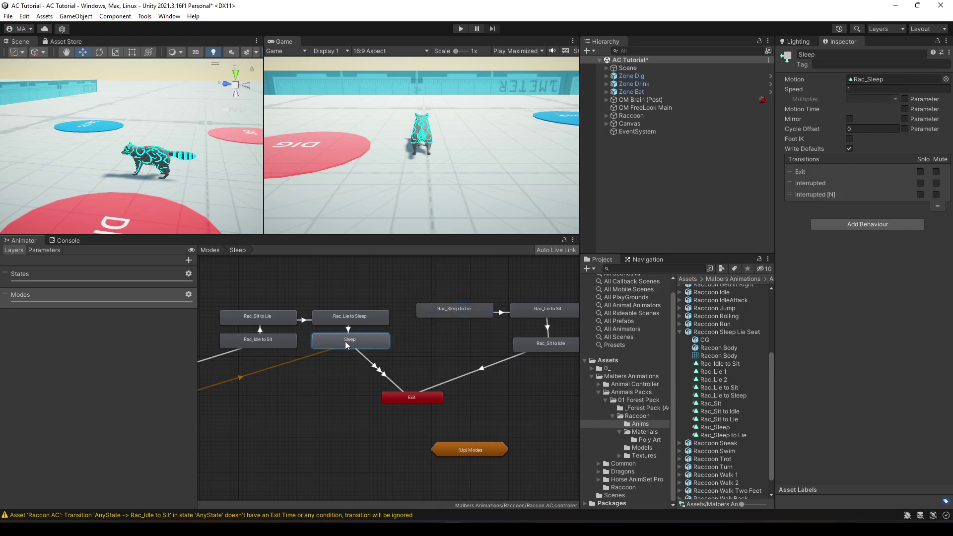
left_click(362, 356)
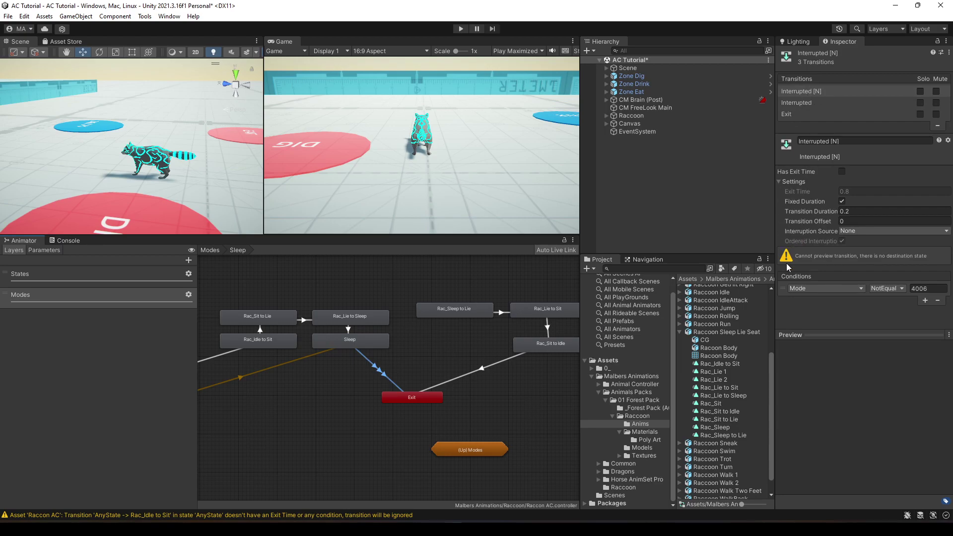
left_click(797, 112)
left_click(802, 100)
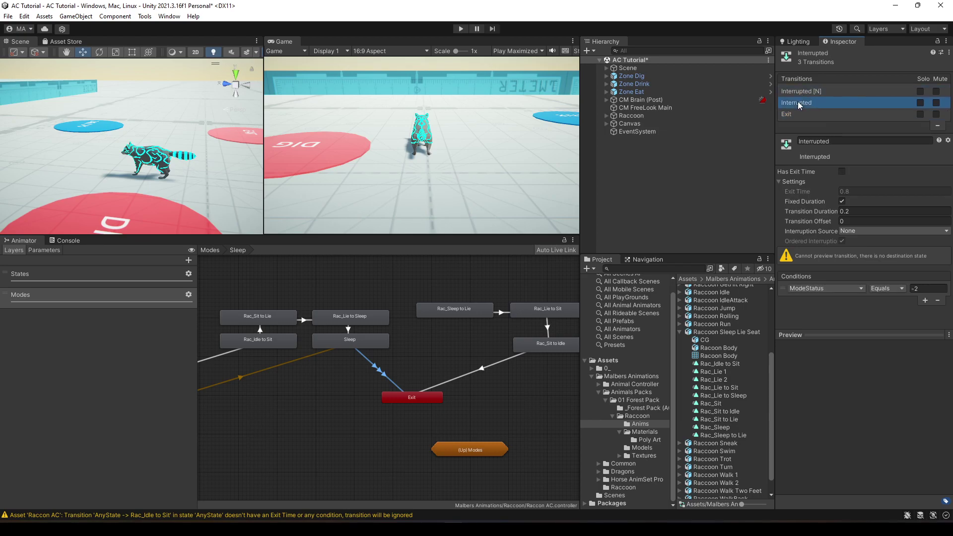
left_click(793, 113)
left_click(805, 93)
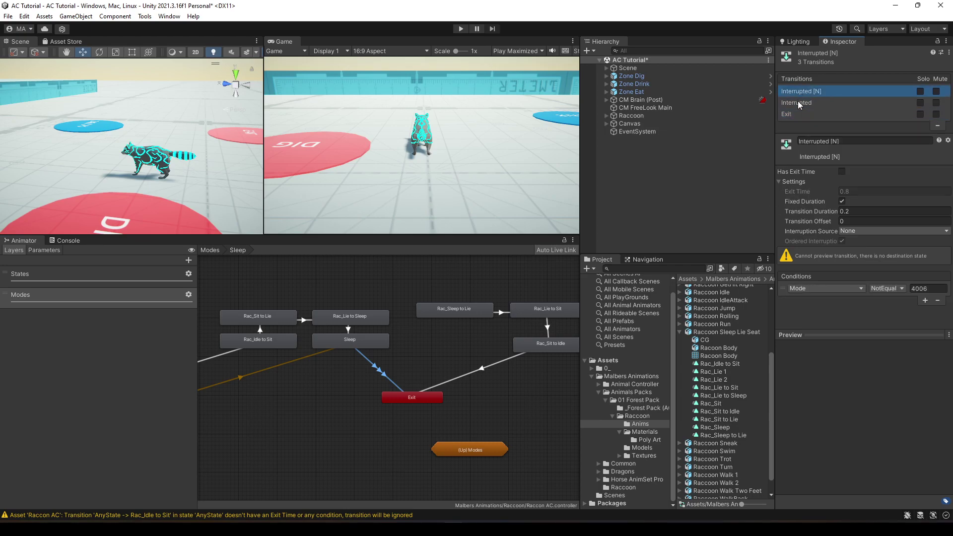
left_click(797, 101)
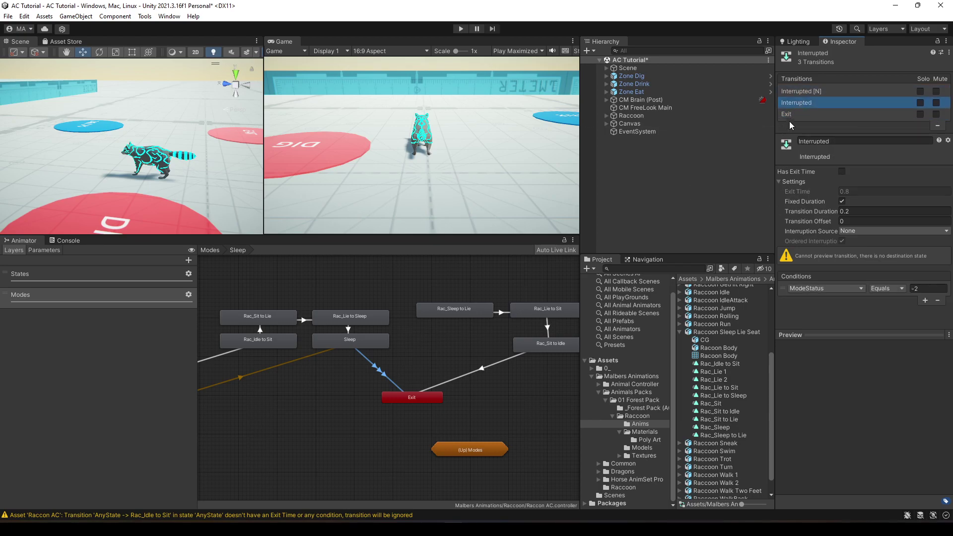
left_click(805, 93)
left_click(802, 102)
left_click(803, 93)
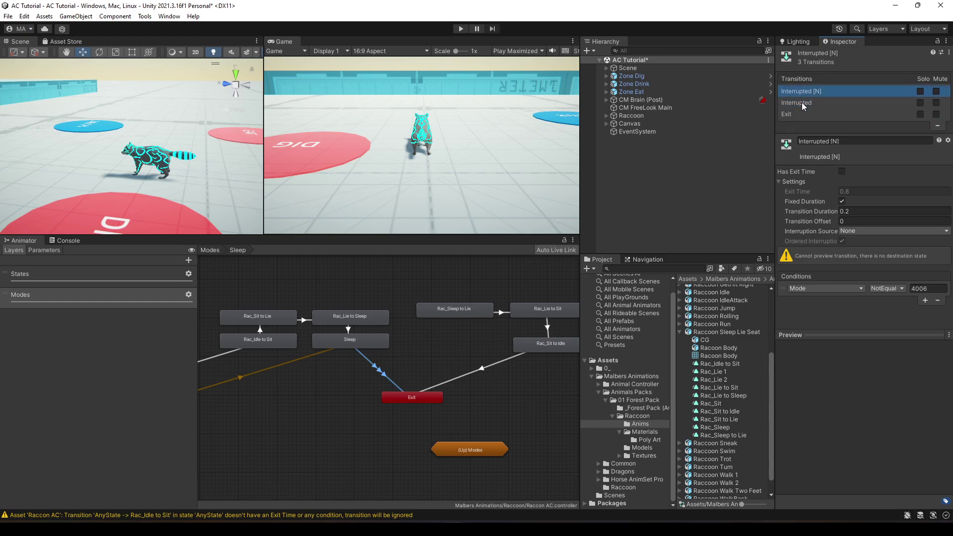
left_click(802, 103)
left_click(803, 91)
Make two transitions from Sleep to Rac_Sleep to Lie.
left_click(391, 357)
right_click(373, 342)
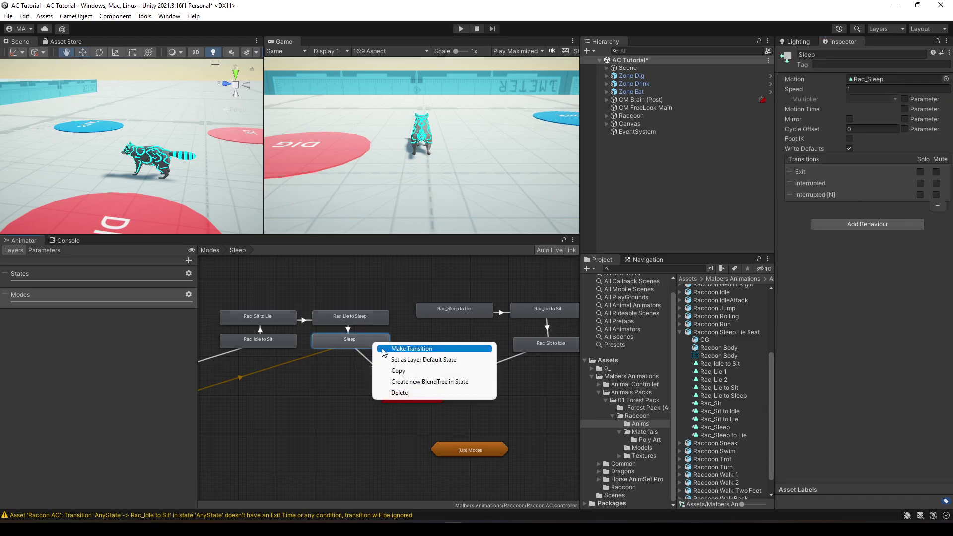
left_click(399, 348)
left_click(449, 310)
right_click(365, 347)
left_click(368, 348)
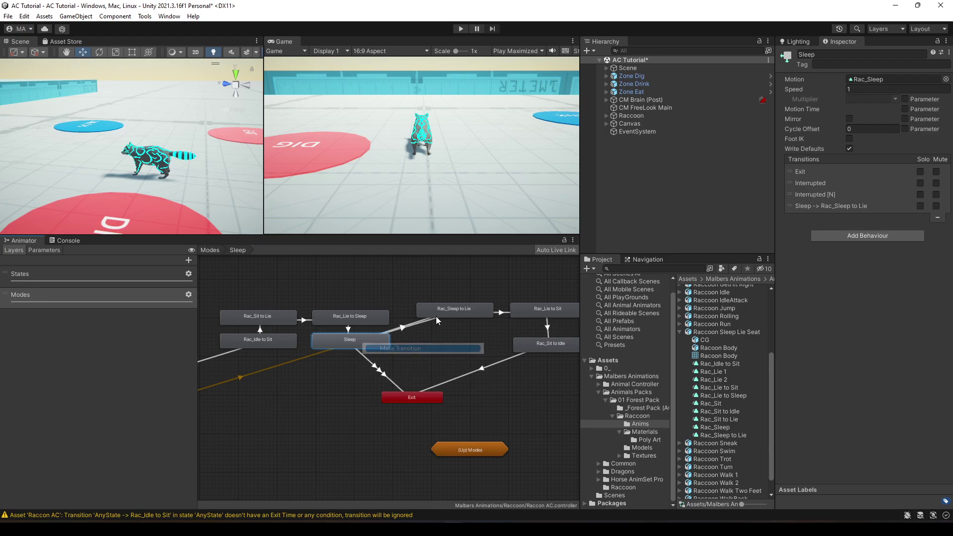
left_click(436, 313)
left_click(406, 330)
Copy the Mode NotEqual 4006 condition from Interrupted [N] to the first Sleep to Rac_Sleep to Lie transition and name it Interrupted.
left_click(373, 364)
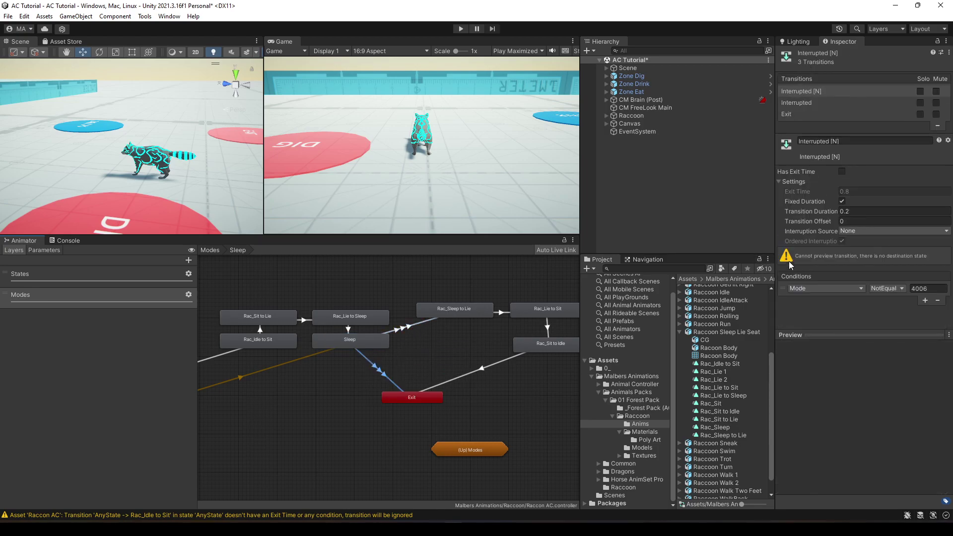
right_click(808, 274)
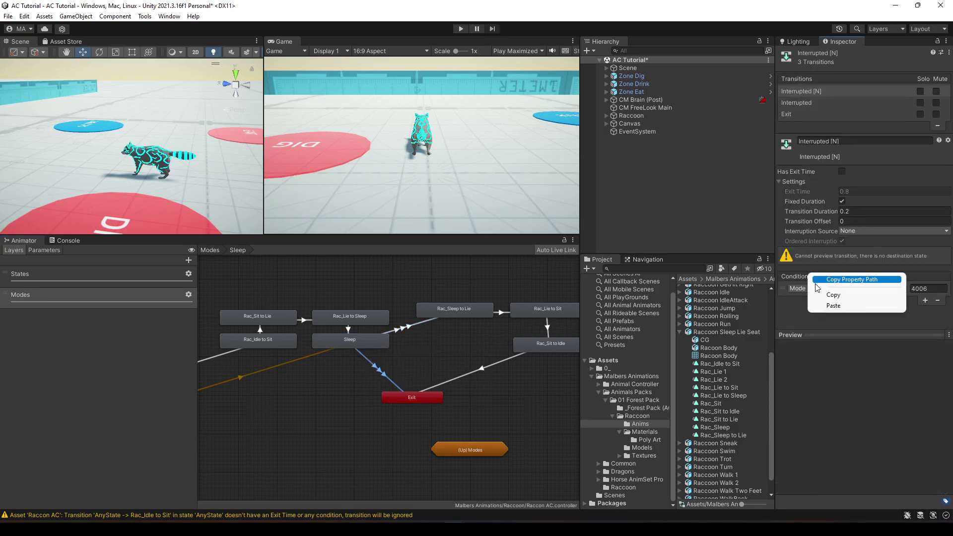
left_click(825, 296)
left_click(400, 329)
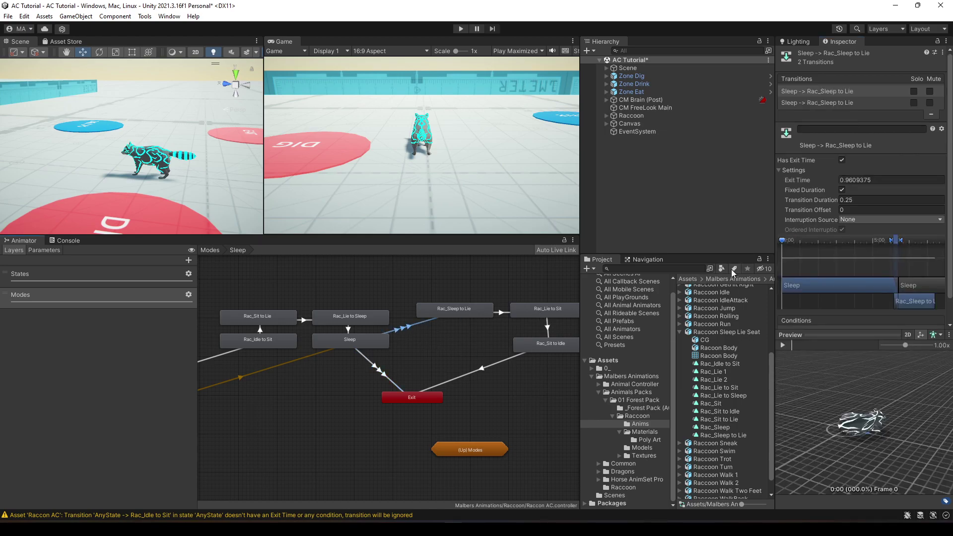
right_click(815, 297)
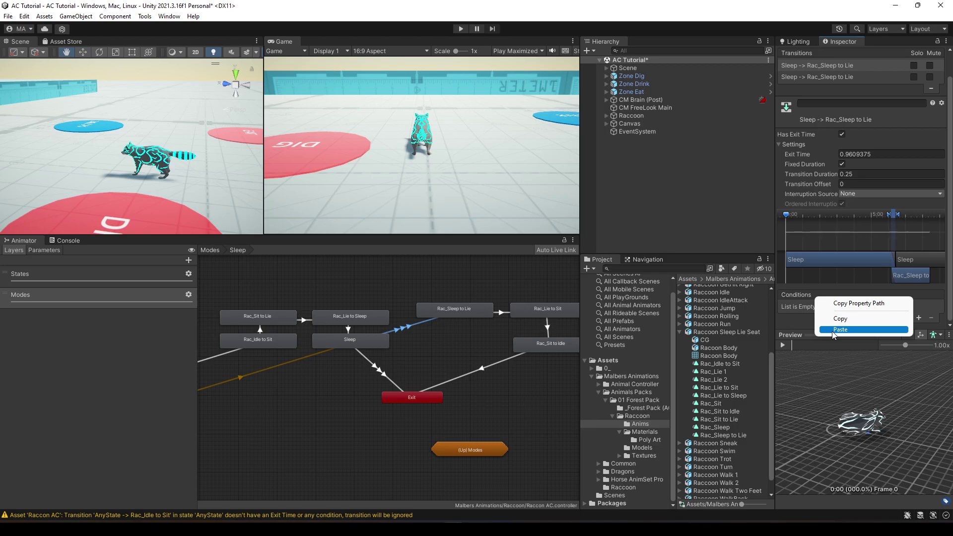
left_click(833, 329)
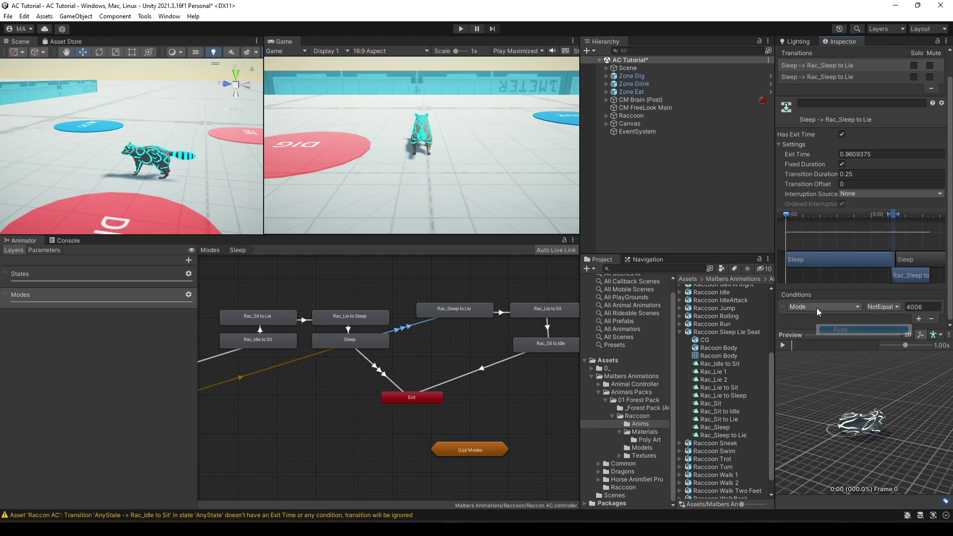
left_click(816, 103)
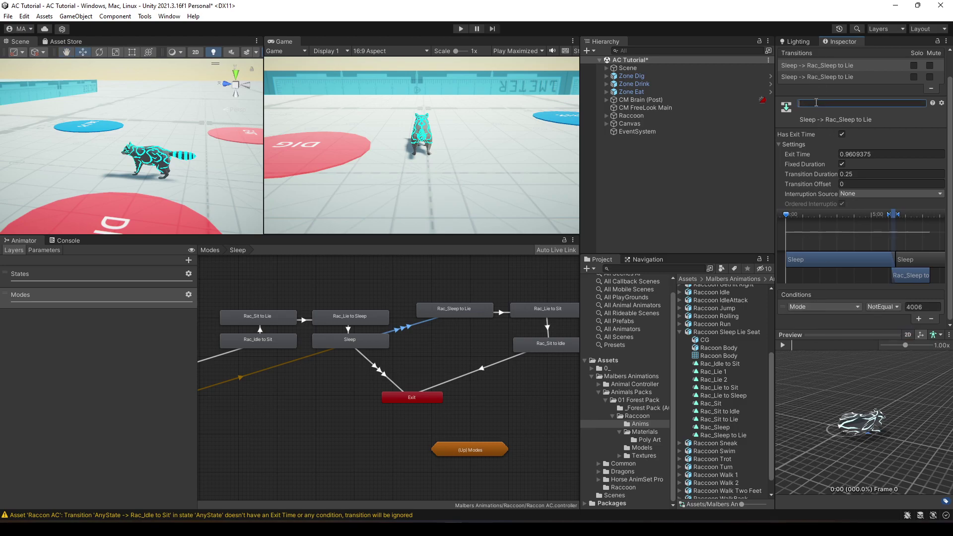
type("Interrupted")
Copy the ModeStatus Equals -2 condition from Sleep's Interrupted exit transition to the second Sleep to Rac_Sleep to Lie transition.
left_click(376, 364)
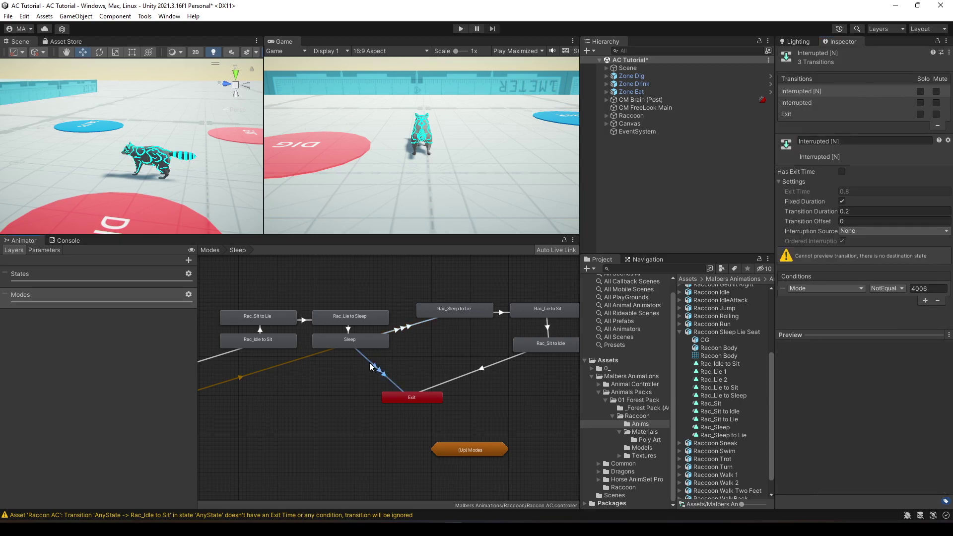
left_click(804, 102)
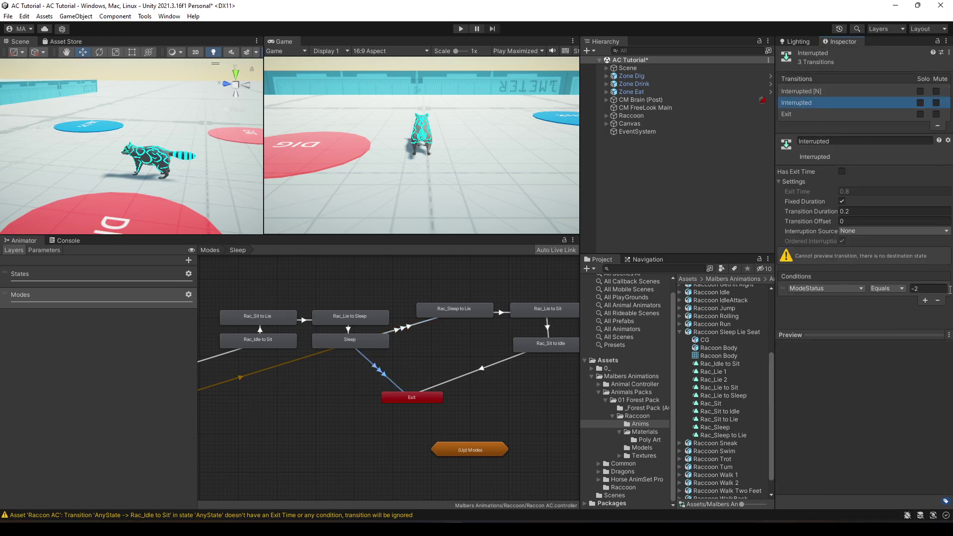
right_click(801, 276)
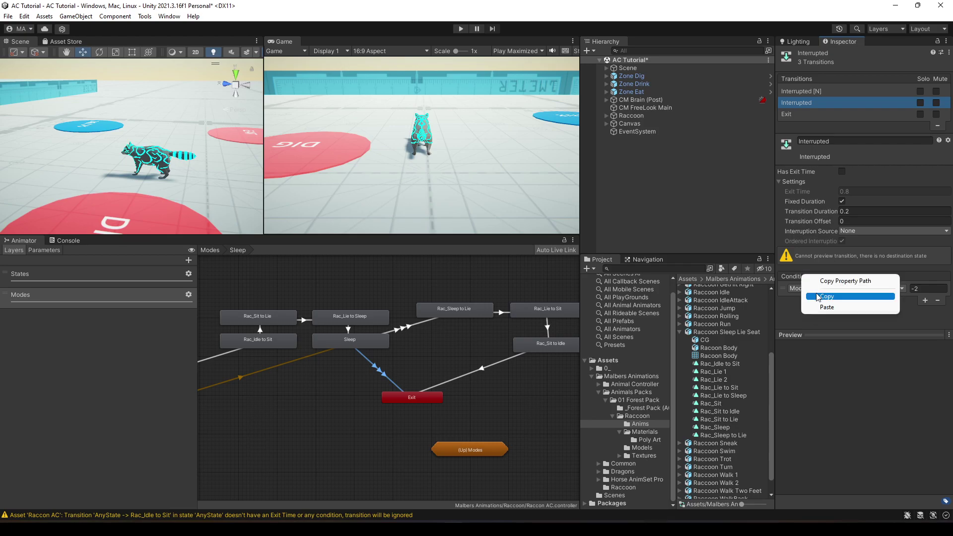
left_click(818, 297)
left_click(417, 322)
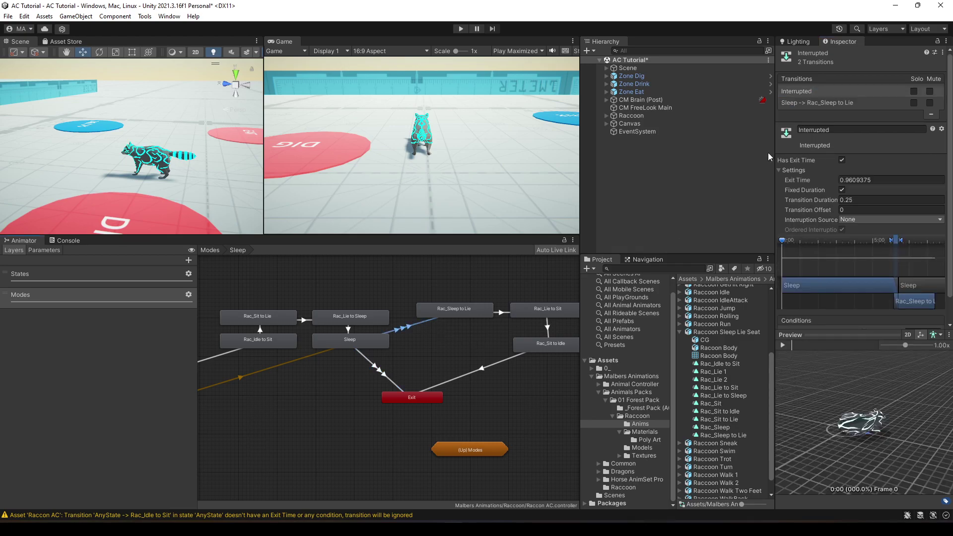
left_click(801, 103)
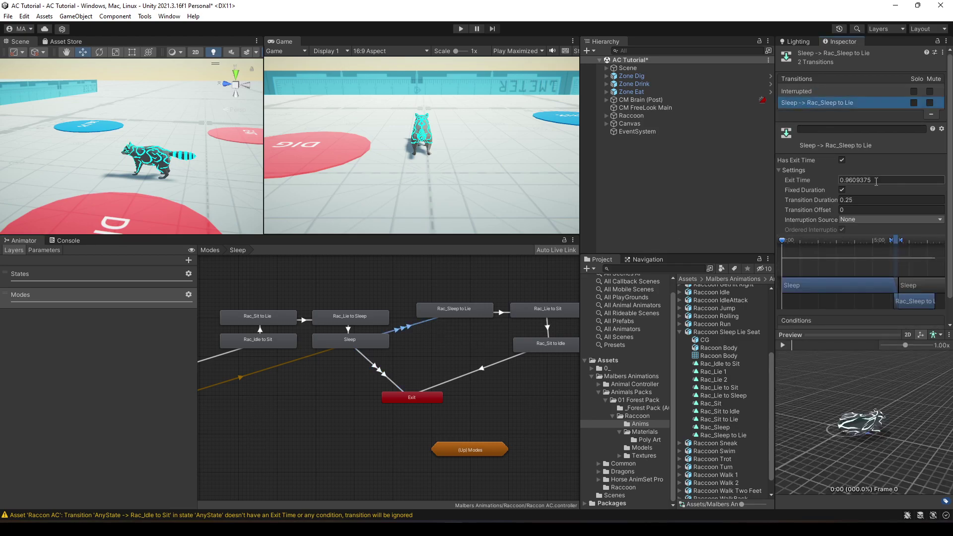
scroll(816, 308, "down", 1)
right_click(808, 297)
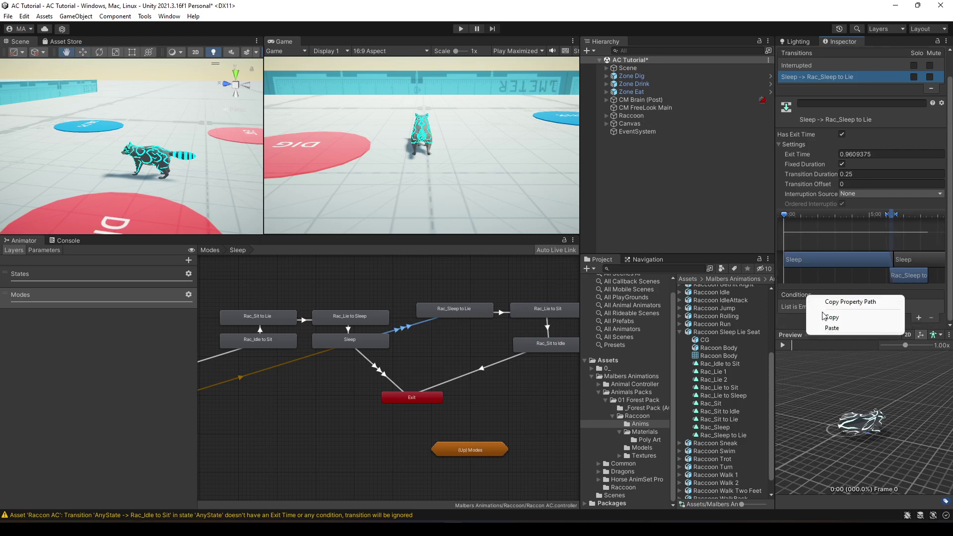
left_click(828, 317)
scroll(859, 200, "up", 1)
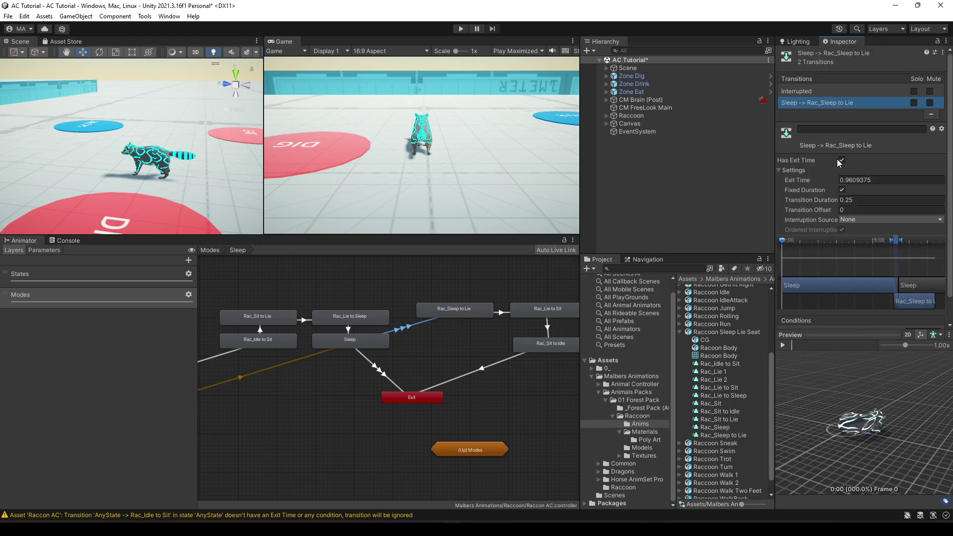
Name the second Sleep to Rac_Sleep to Lie transition Interrupted -2.
left_click(830, 130)
type("Interr")
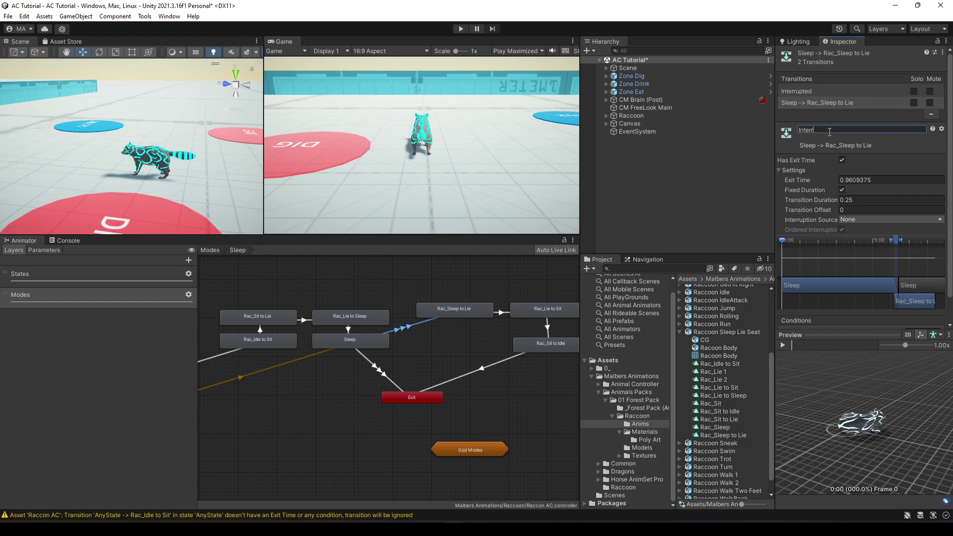
type("upted")
left_click(398, 341)
Turn off Has Exit Time on both Sleep to Rac_Sleep to Lie transitions, matching Sleep's interrupted transitions to Exit.
left_click(407, 328)
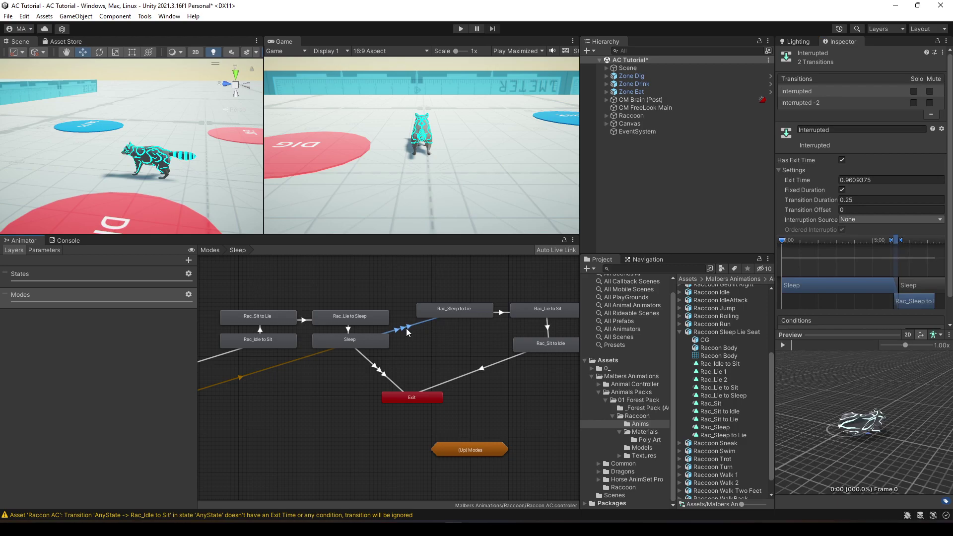
left_click(383, 366)
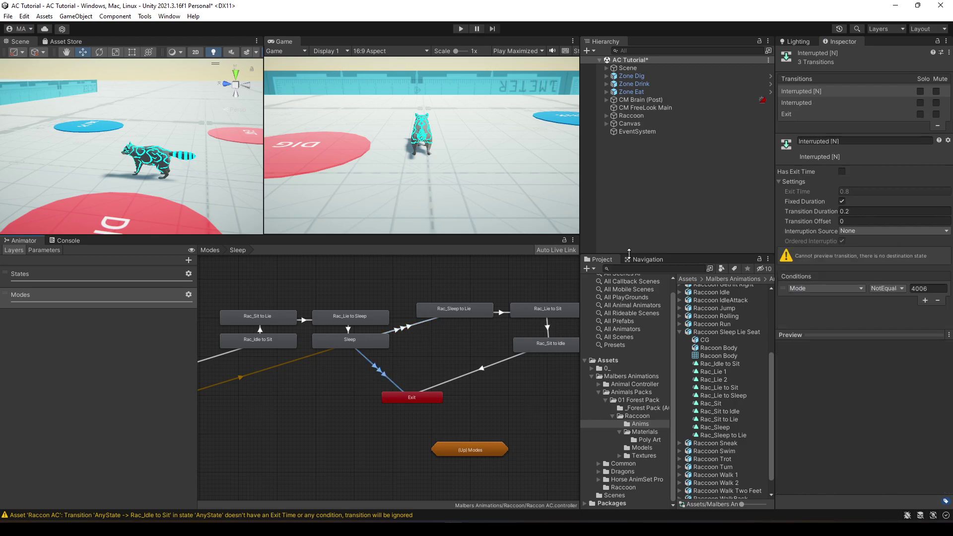
left_click(804, 91)
left_click(800, 102)
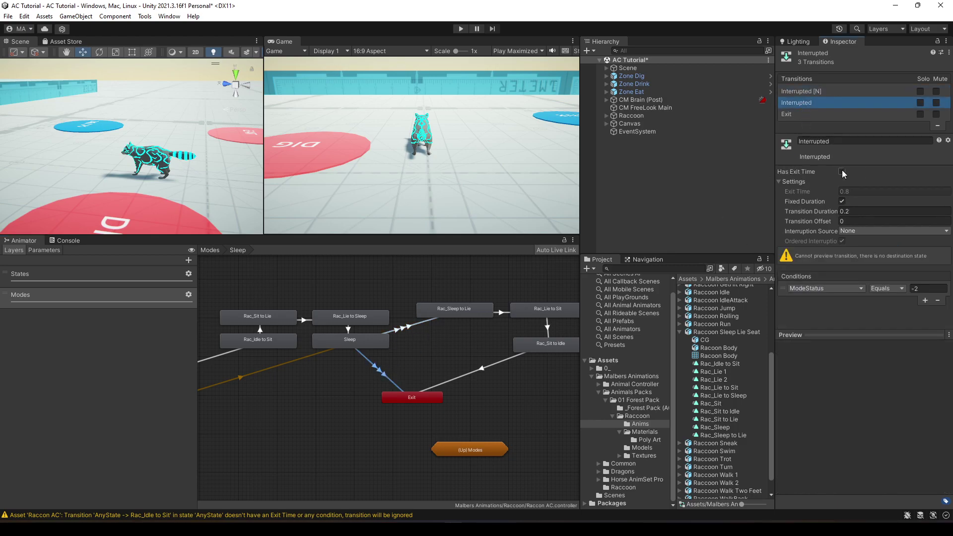
left_click(407, 330)
left_click(817, 104)
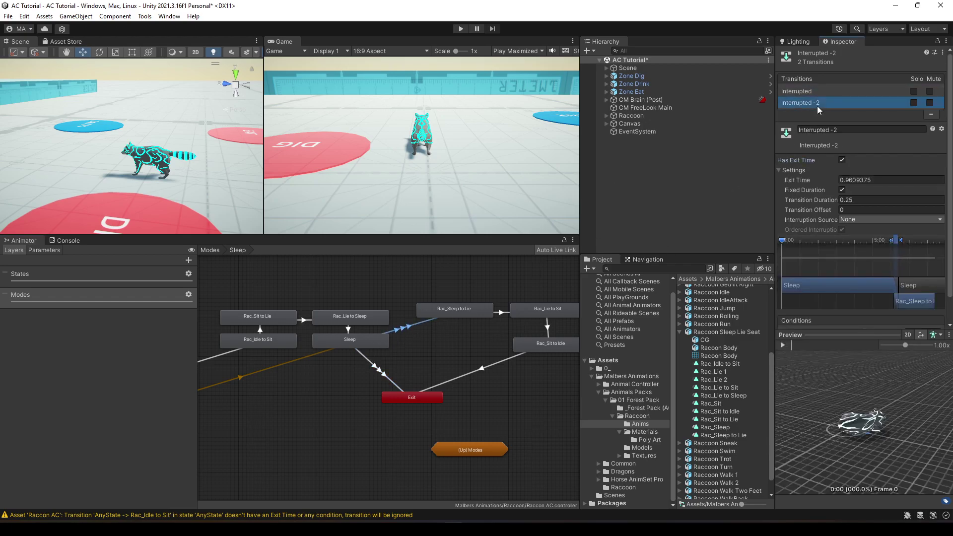
left_click(842, 160)
left_click(822, 92)
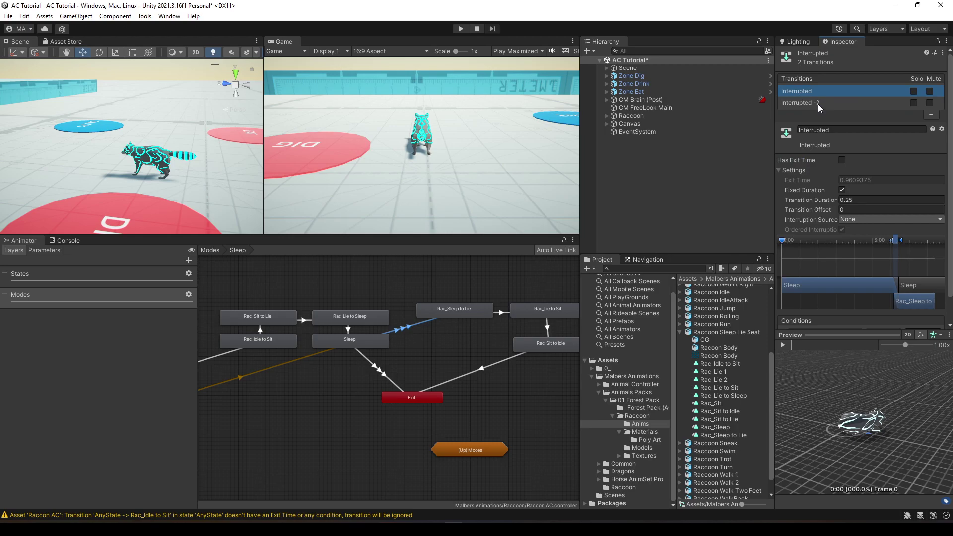
left_click(375, 368)
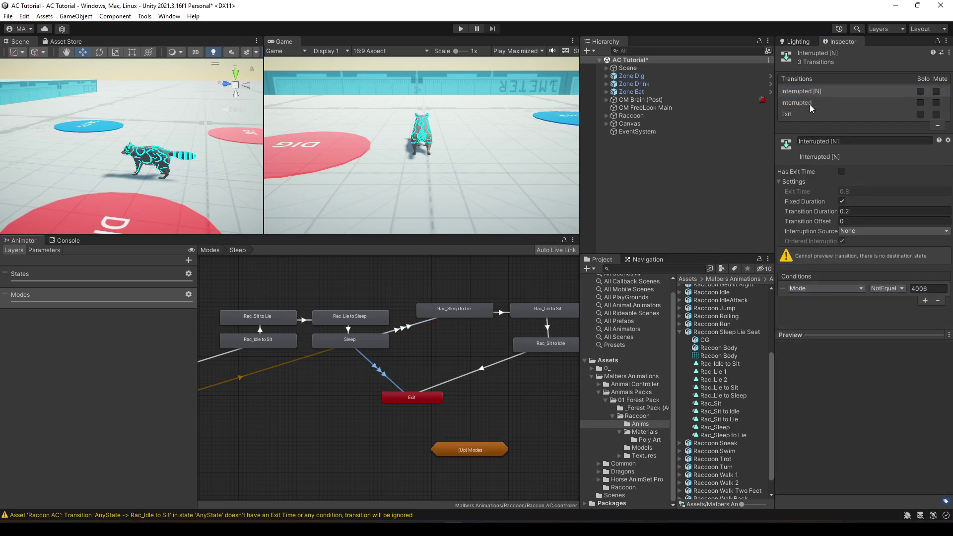
Delete the direct transitions from the Sleep state to Exit.
left_click(410, 359)
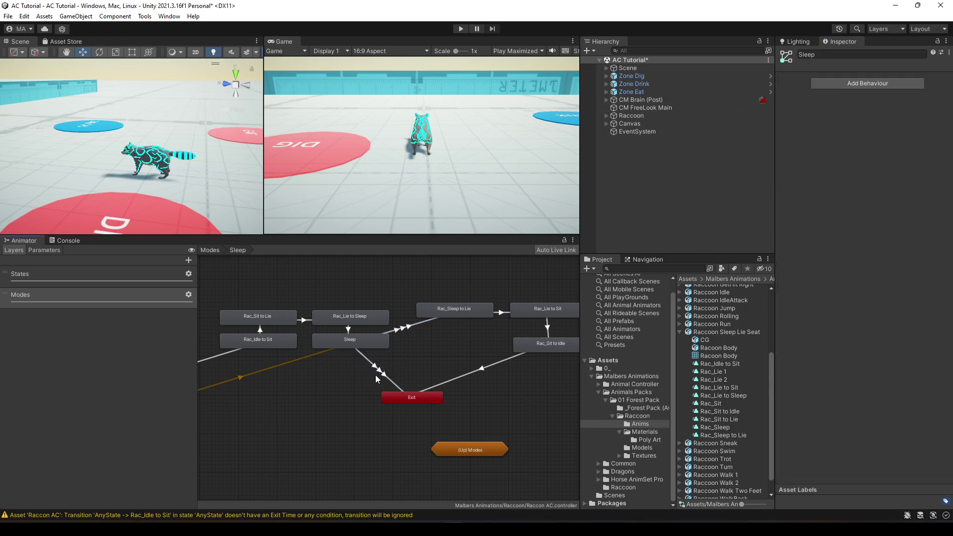
left_click(379, 375)
key("Delete")
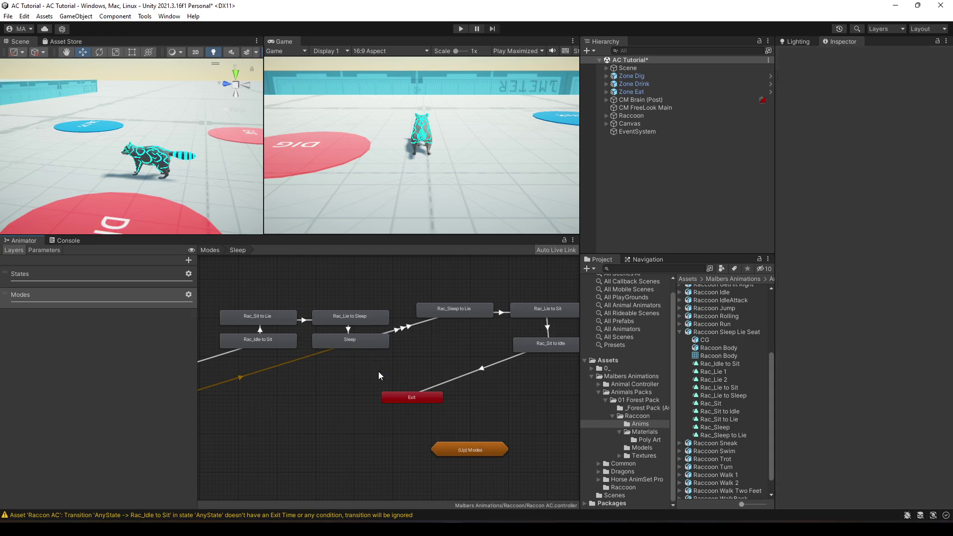
Line up the Rac_Sleep to Lie and Rac_Lie to Sit states with Sleep's row and move Exit up beneath them.
middle_click_drag(409, 345, 382, 328)
left_click_drag(536, 359, 449, 324)
mouse_move(395, 385)
left_mouse_down()
mouse_move(409, 371)
mouse_move(395, 370)
left_mouse_up()
middle_click_drag(332, 362, 400, 366)
Add a Mode Behavior to Rac_Sit to Idle with the Action mode ID, keeping Exit on and turning Enter off.
left_click(304, 304)
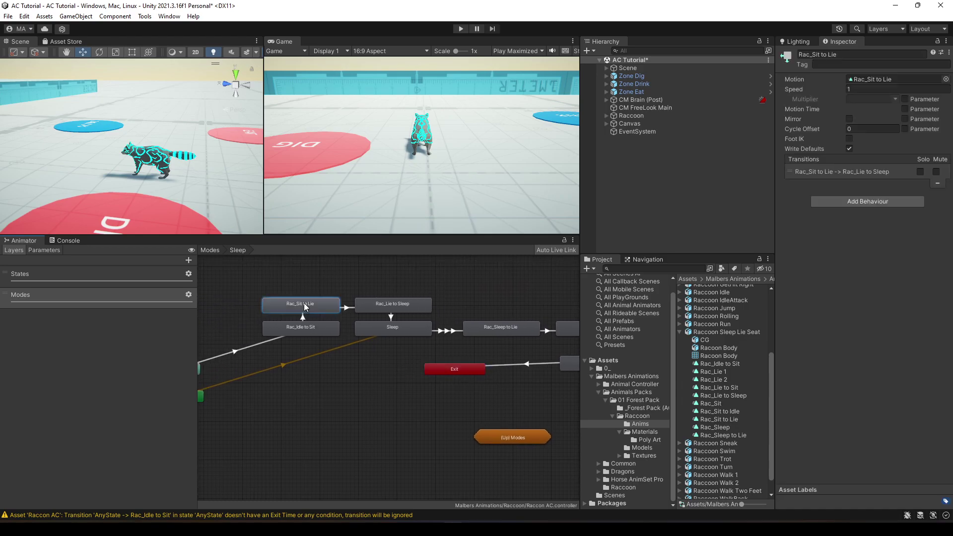
left_click(286, 323)
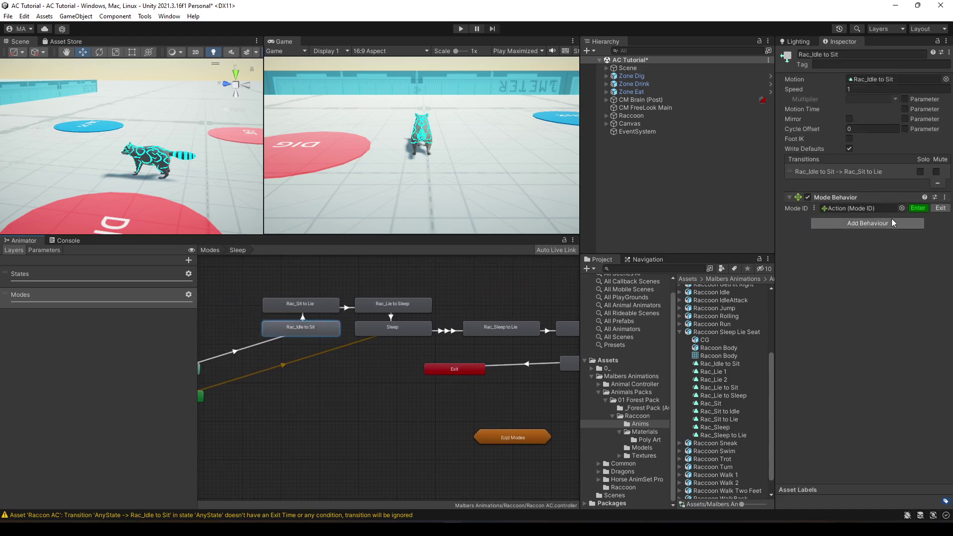
middle_click_drag(454, 296, 355, 287)
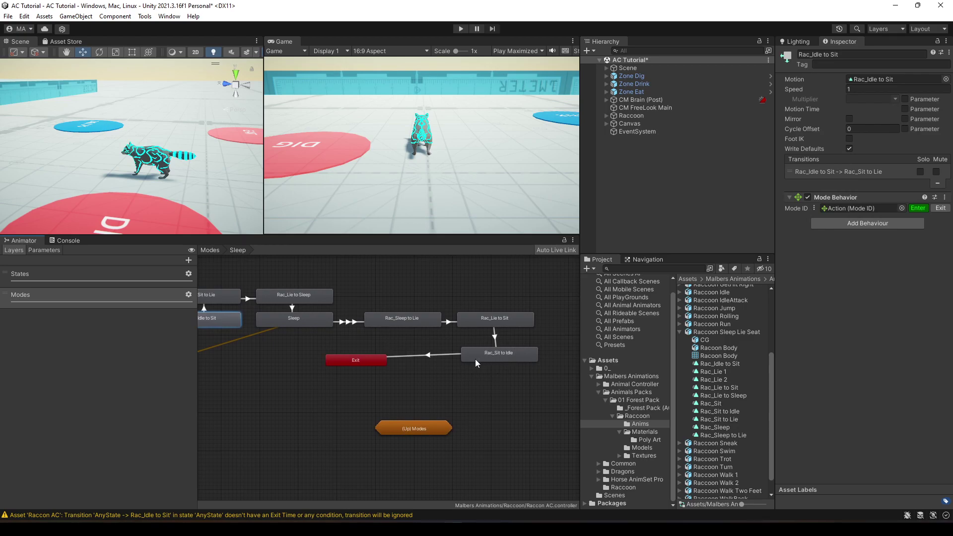
left_click(484, 353)
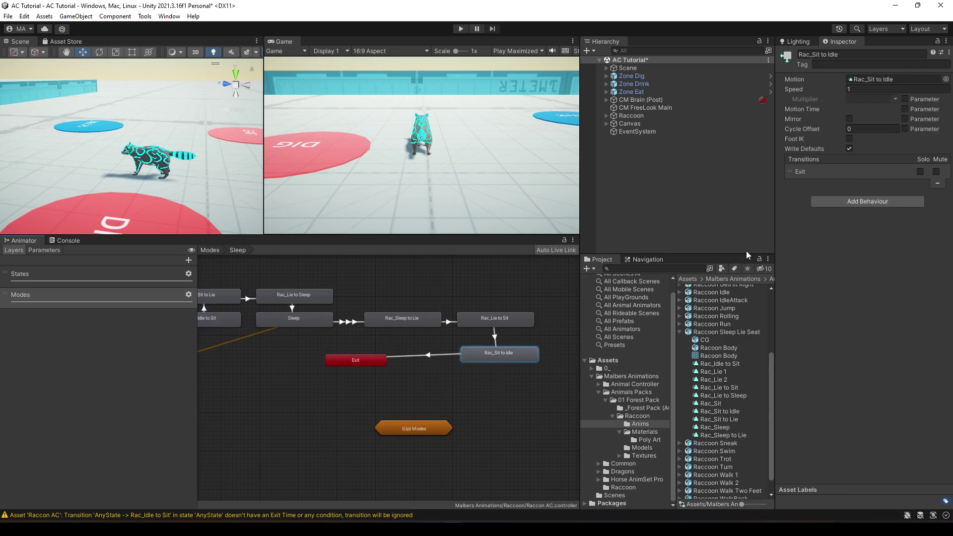
left_click(844, 201)
left_click(826, 240)
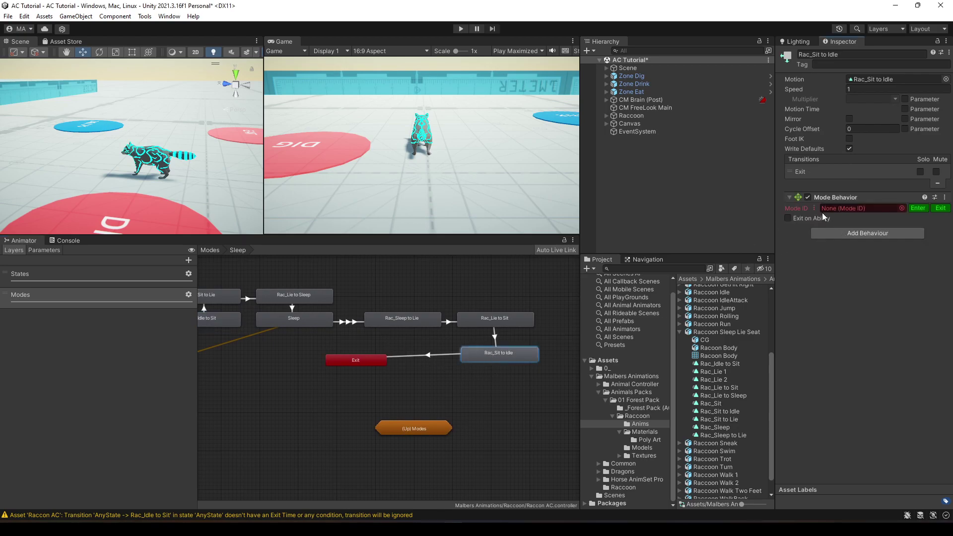
left_click(824, 209)
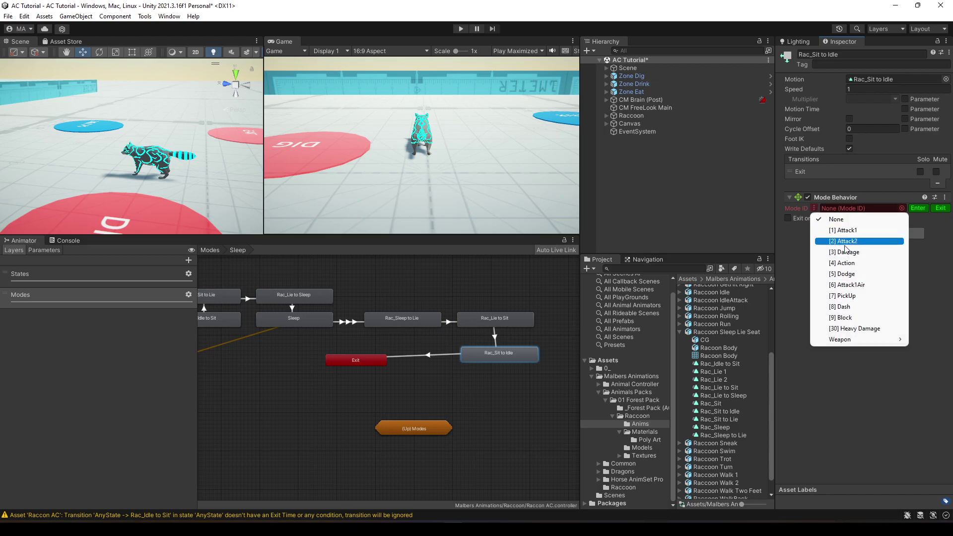
left_click(844, 263)
left_click(918, 208)
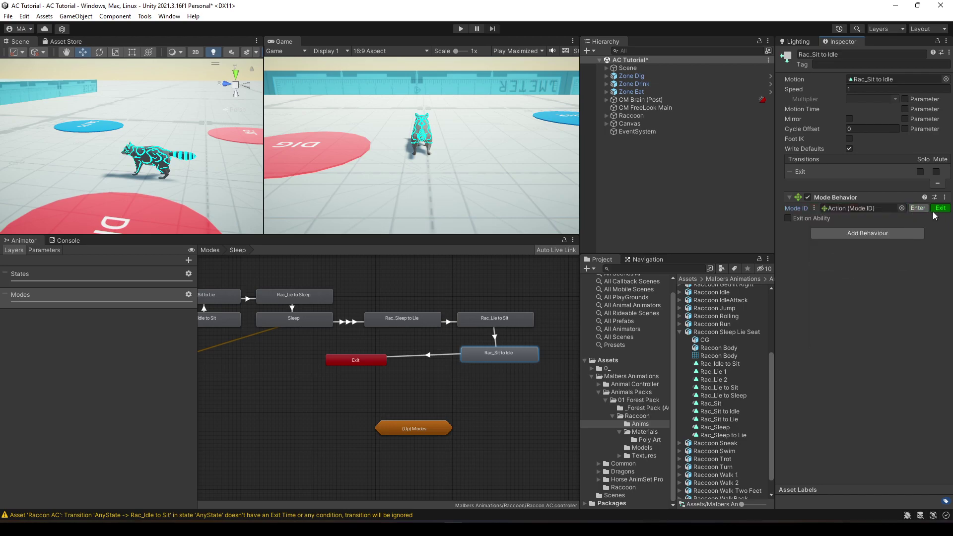
Move the Entry node directly below the Sleep state.
middle_click_drag(329, 396, 369, 399)
left_click_drag(403, 366, 445, 358)
middle_click_drag(408, 377, 481, 389)
left_click(403, 347)
left_click(404, 339)
left_click_drag(224, 407, 423, 379)
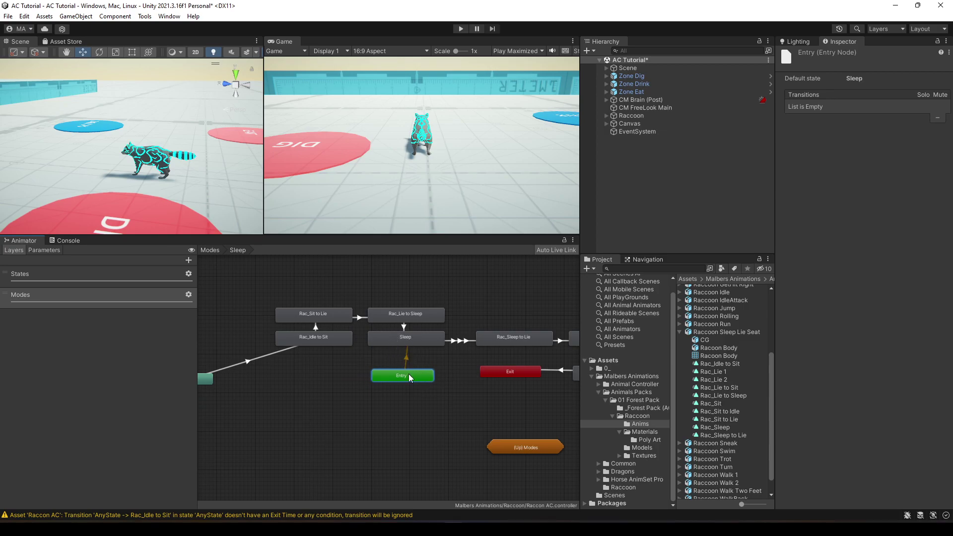
left_click_drag(409, 378, 412, 382)
middle_click_drag(421, 368, 377, 378)
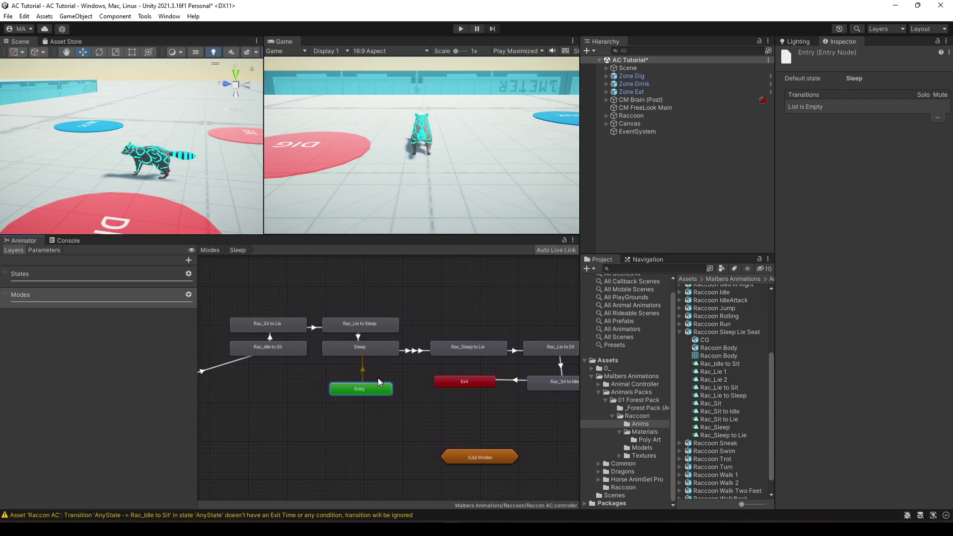
Create a third transition from Sleep to Rac_Sleep to Lie and name it Movement is Detected.
right_click(361, 353)
left_click(387, 355)
left_click(472, 350)
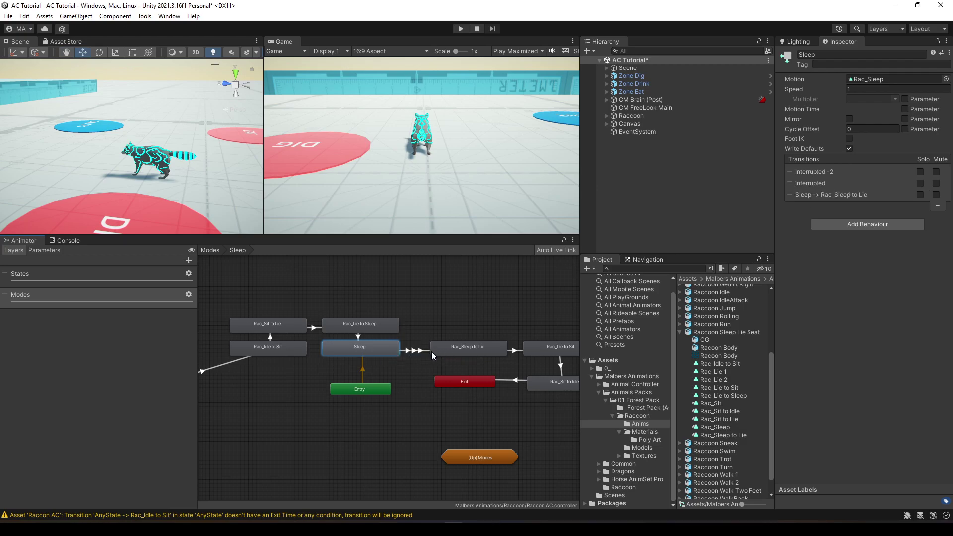
left_click(814, 141)
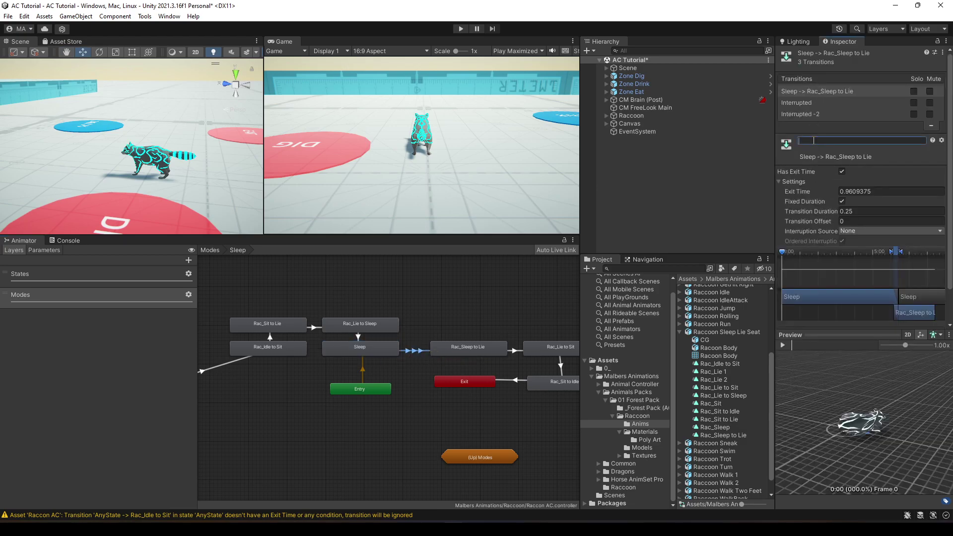
type("Movementeis Detected")
Turn off Has Exit Time on Movement is Detected and add the condition Movement is true.
left_click(842, 171)
left_click_drag(950, 181, 948, 270)
left_click(918, 298)
left_click(828, 304)
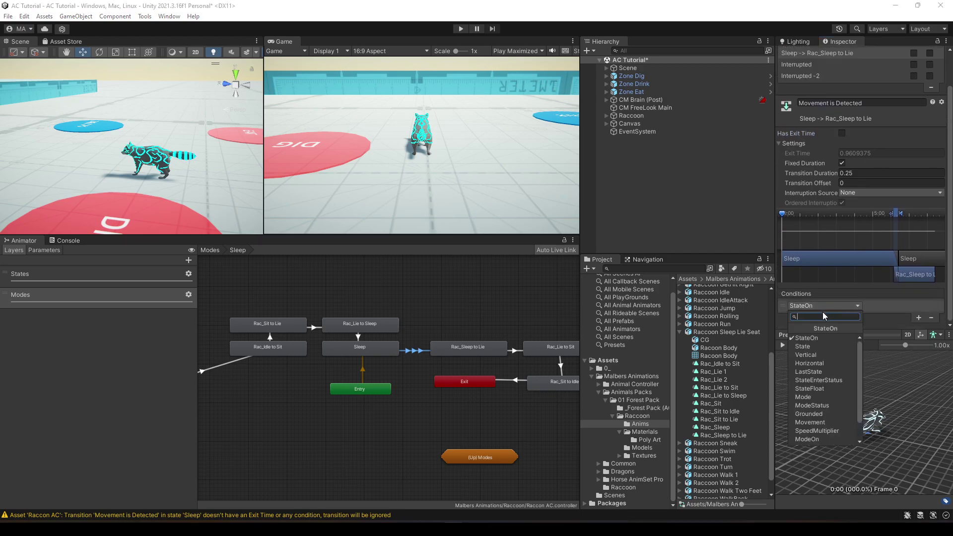
left_click(816, 423)
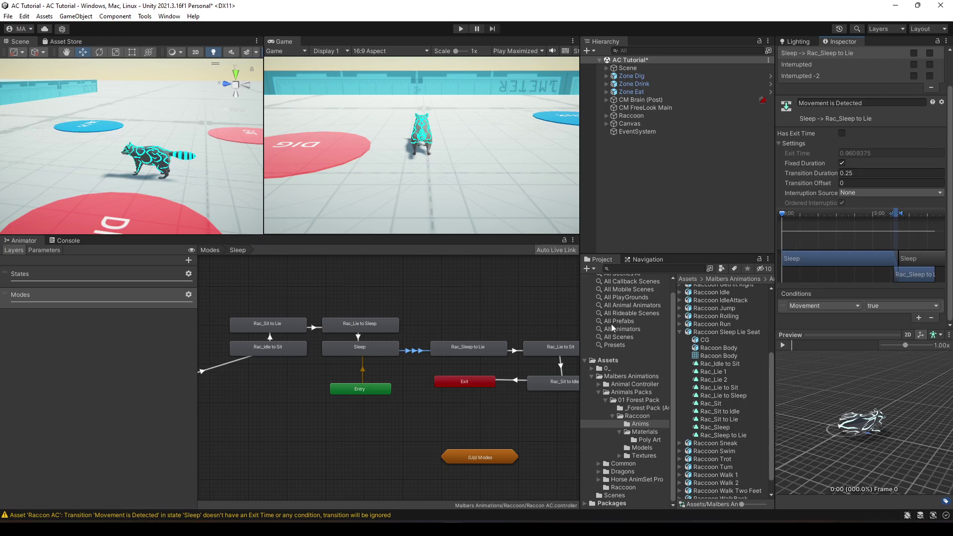
middle_click_drag(421, 404, 403, 396)
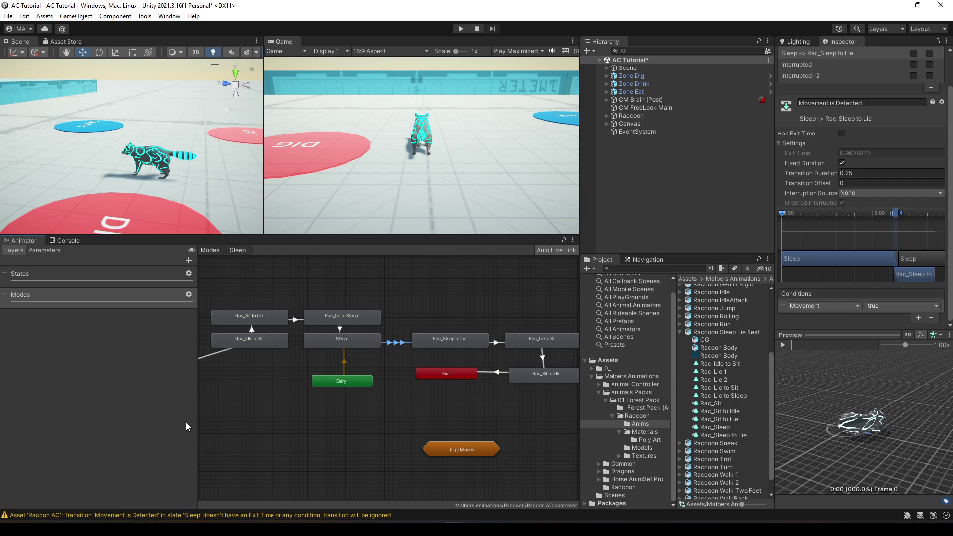
left_click(358, 338)
right_click(356, 341)
left_click(427, 349)
left_click(440, 338)
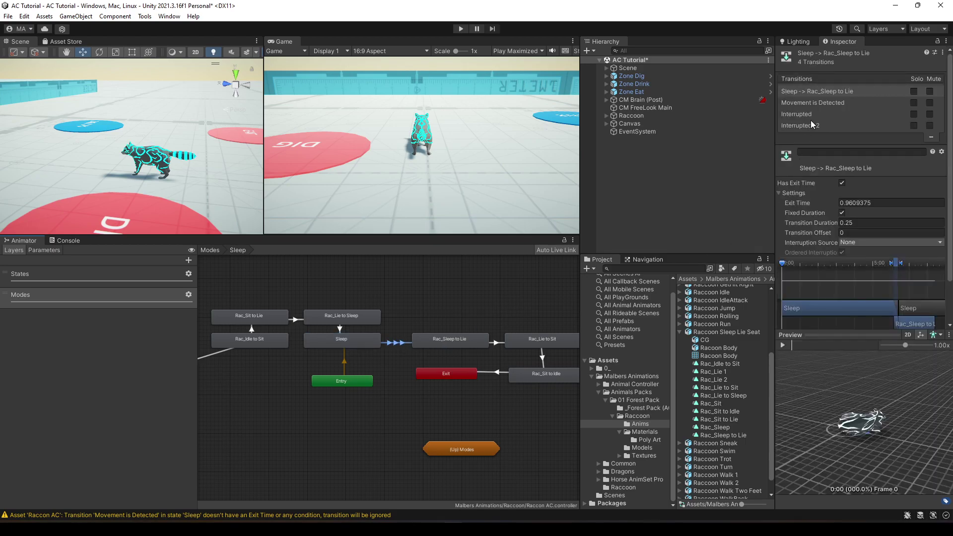
left_click(842, 152)
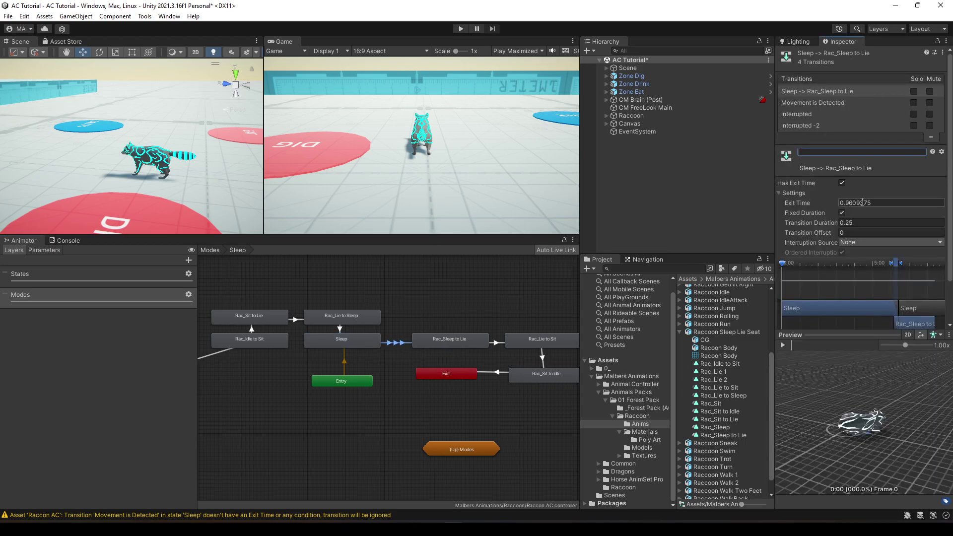
scroll(842, 154, "down", 1)
scroll(911, 167, "up", 1)
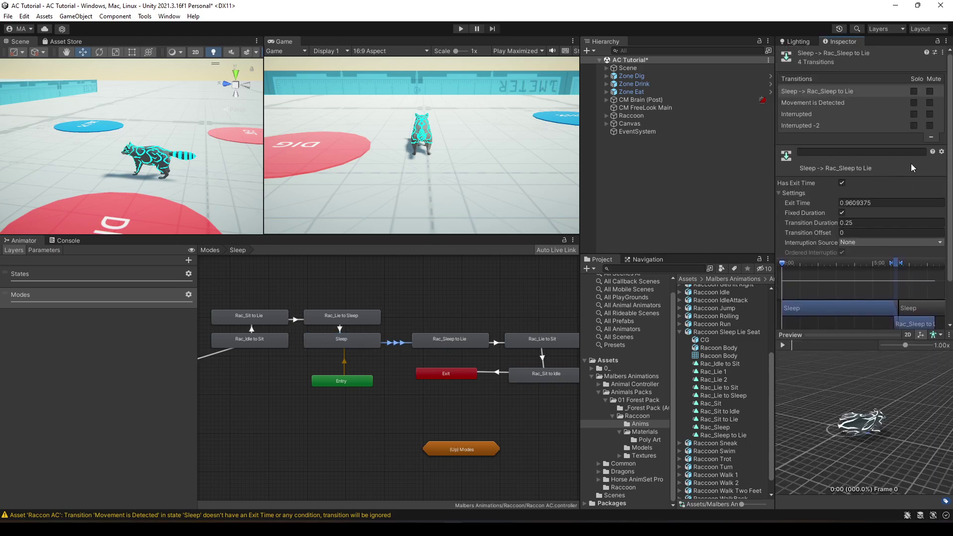
left_click(868, 91)
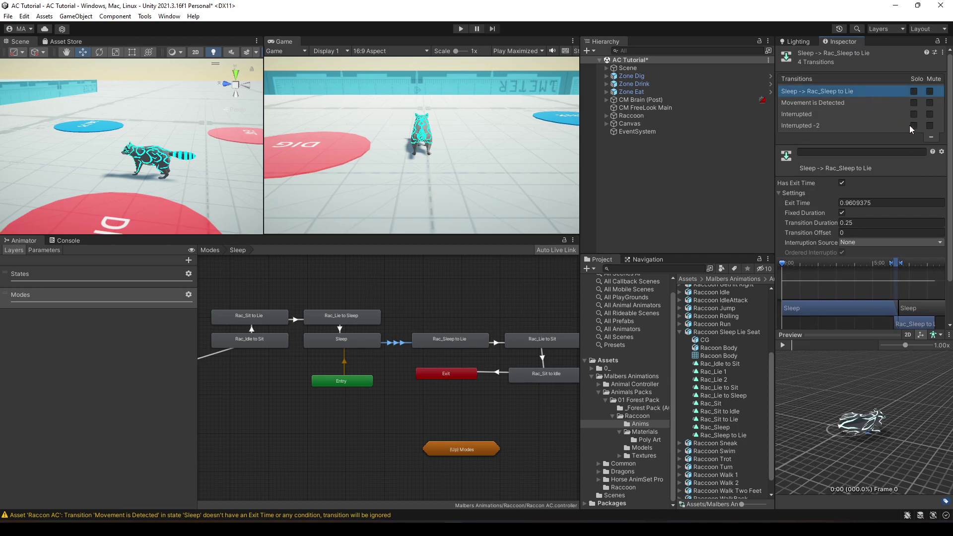
left_click(806, 114)
left_click(803, 125)
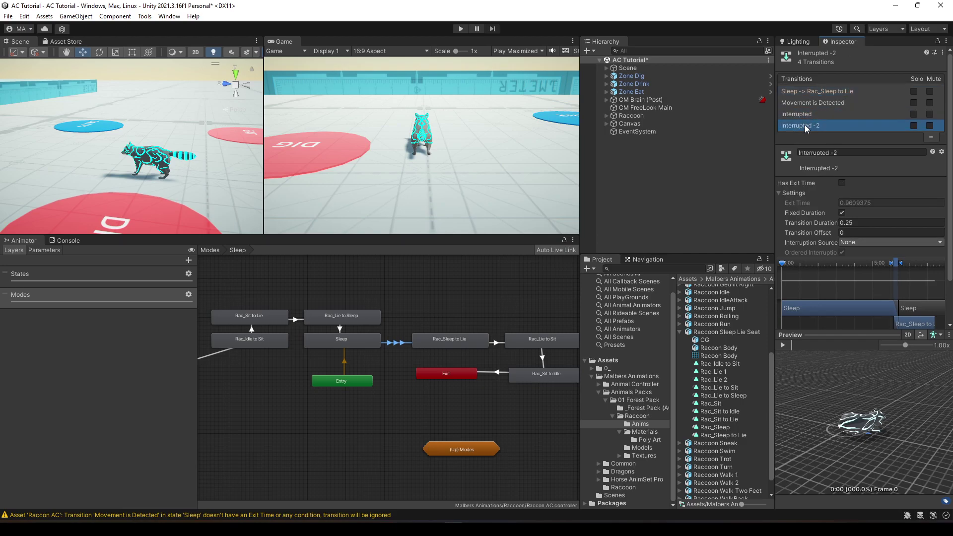
left_click(817, 92)
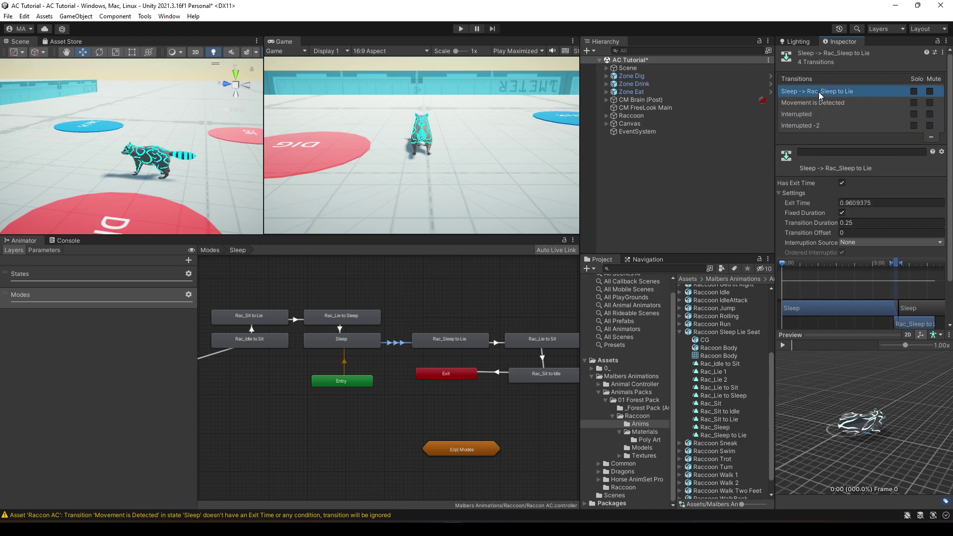
left_click(798, 112)
left_click(797, 124)
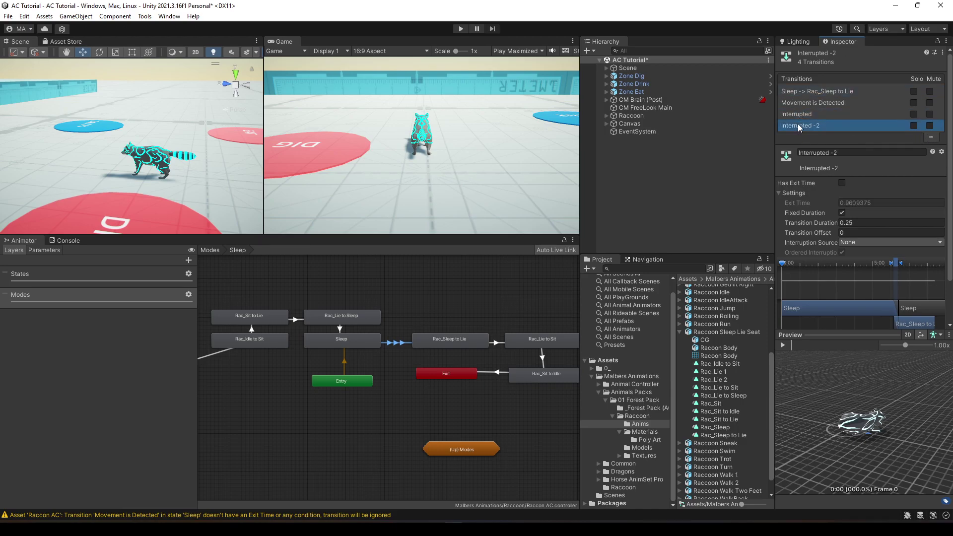
left_click(797, 114)
left_click(796, 125)
left_click(797, 114)
left_click(804, 91)
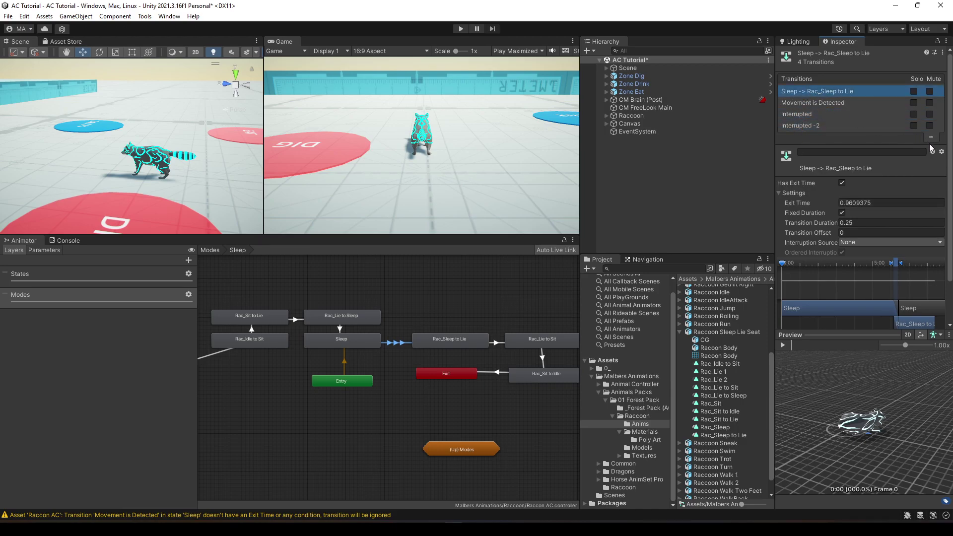
left_click(932, 137)
Move the Any State node level with Rac_Idle to Sit.
left_click(434, 292)
middle_click_drag(362, 315, 463, 302)
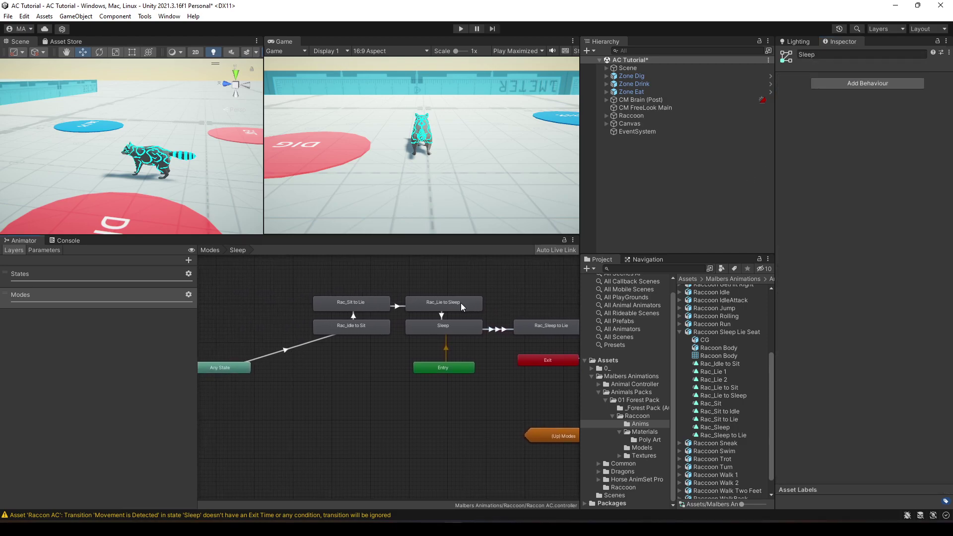
left_click_drag(236, 364, 252, 327)
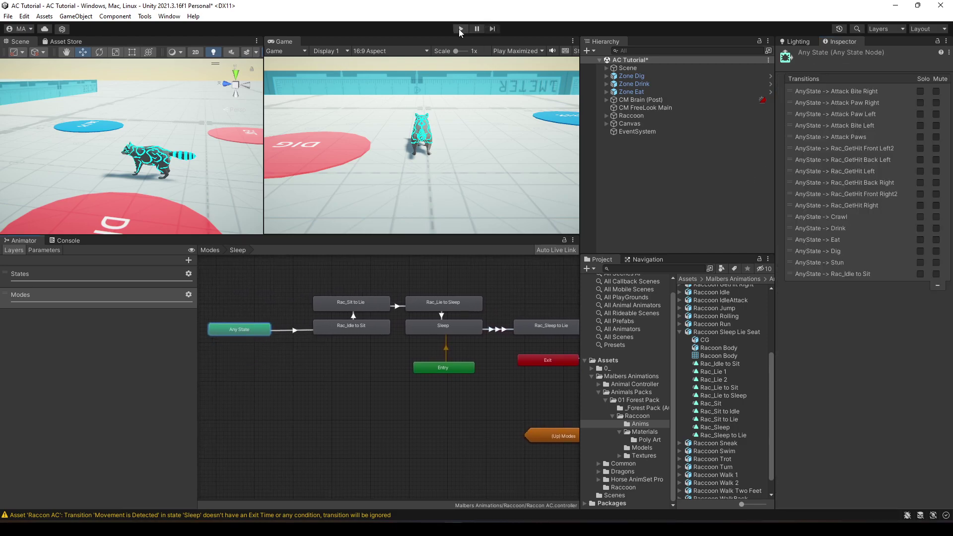
Set the Game view to Play Focused and start Play mode to test the Sleep action.
left_click(517, 51)
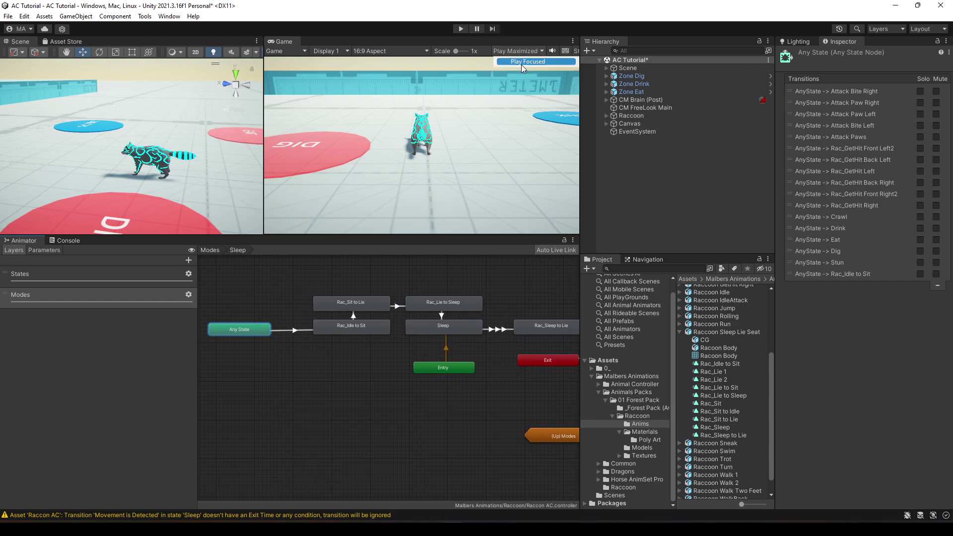
left_click(522, 62)
left_click(461, 29)
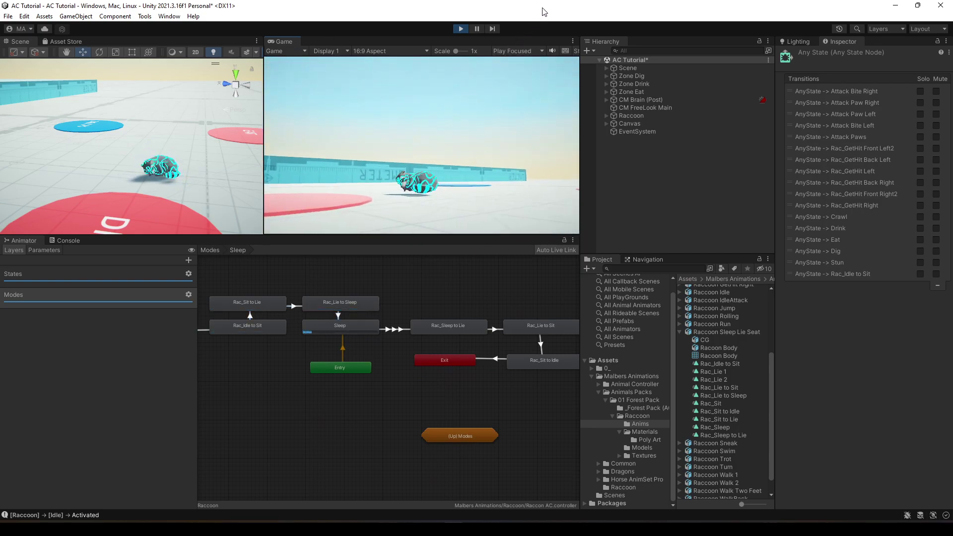
Pause Play mode with the raccoon asleep and turn on gizmos in a wider Scene view.
left_click(477, 30)
right_click_drag(187, 169, 181, 143)
key("w")
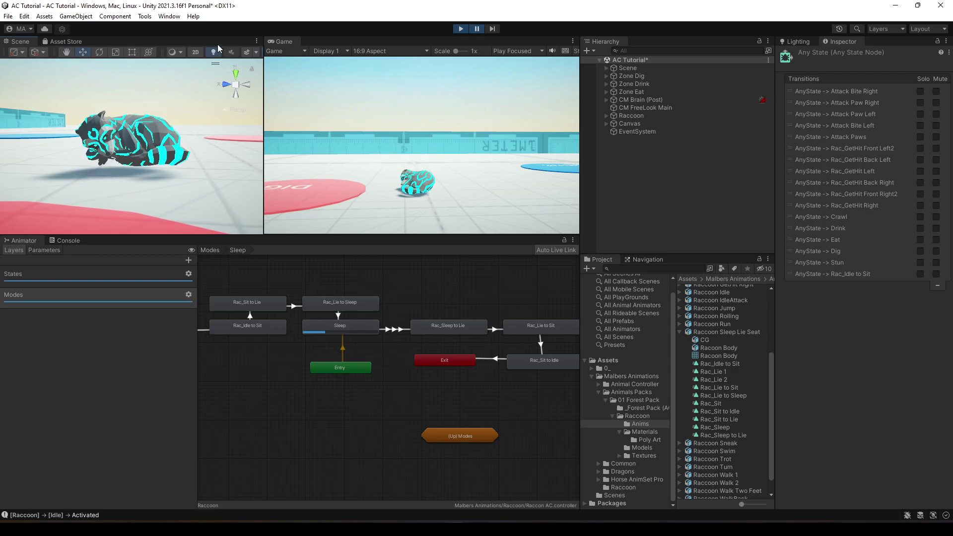
left_click_drag(264, 65, 317, 65)
left_click(305, 52)
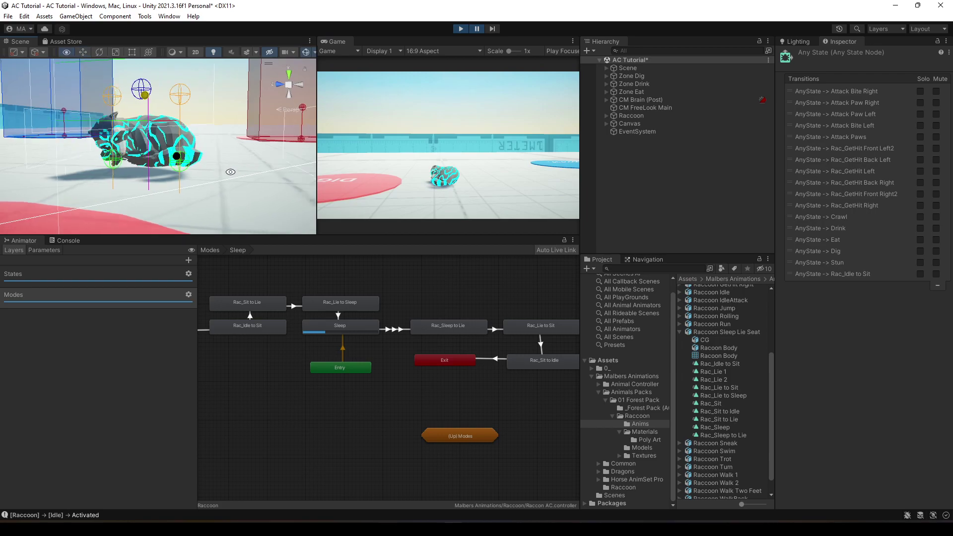
Select the Raccoon and examine its colliders and gizmos around the sleeping pose from several angles.
left_click(632, 115)
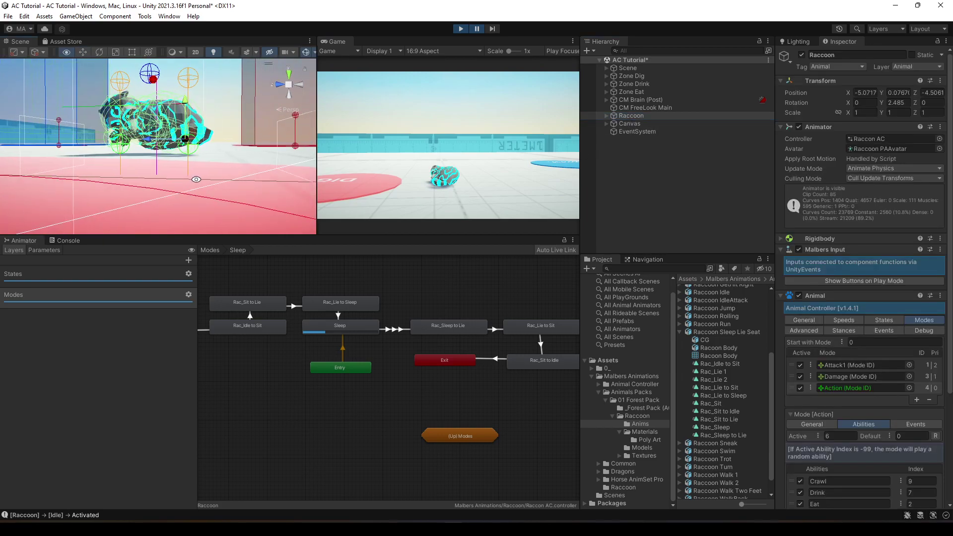
key("f")
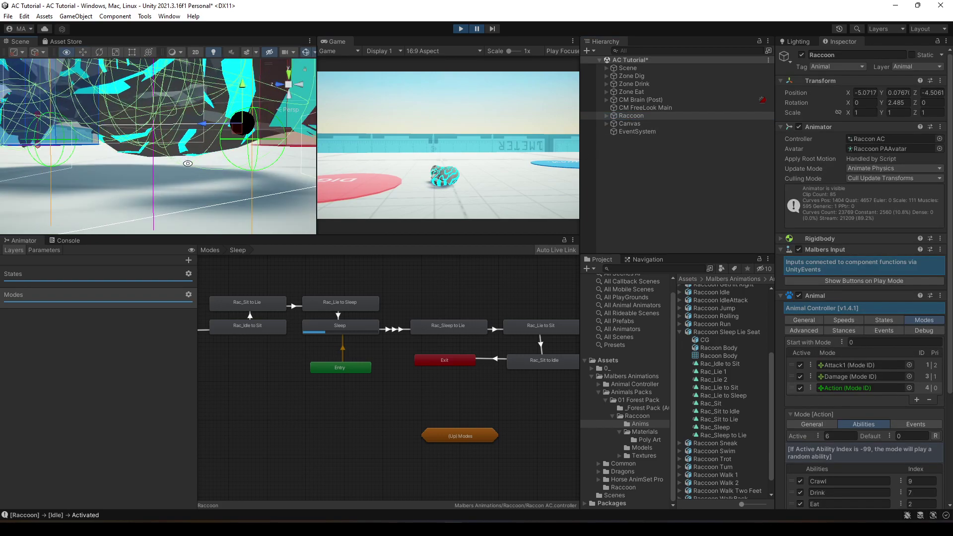
scroll(193, 168, "down", 8, "alt")
left_click_drag(193, 168, 129, 132, "alt")
left_click_drag(167, 186, 97, 132, "alt")
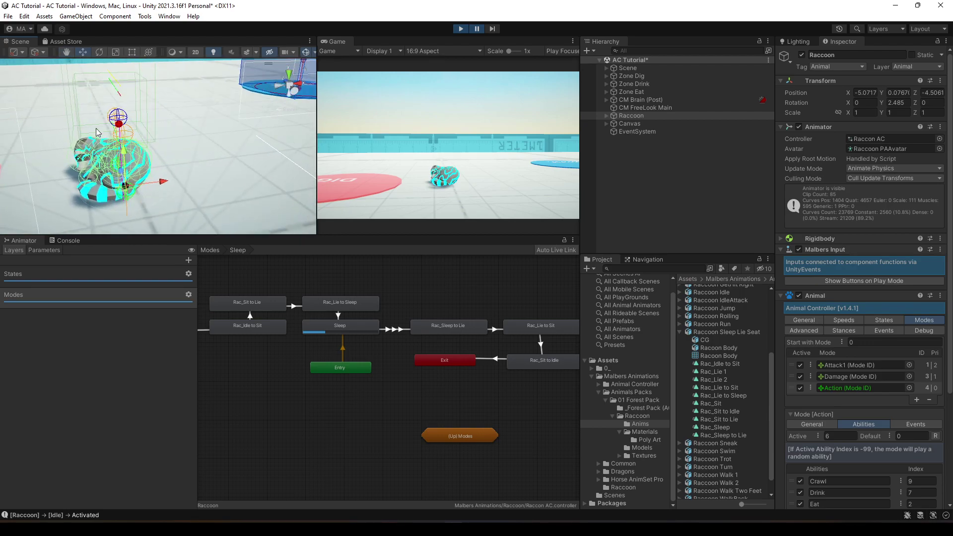
left_click_drag(114, 193, 199, 146, "alt")
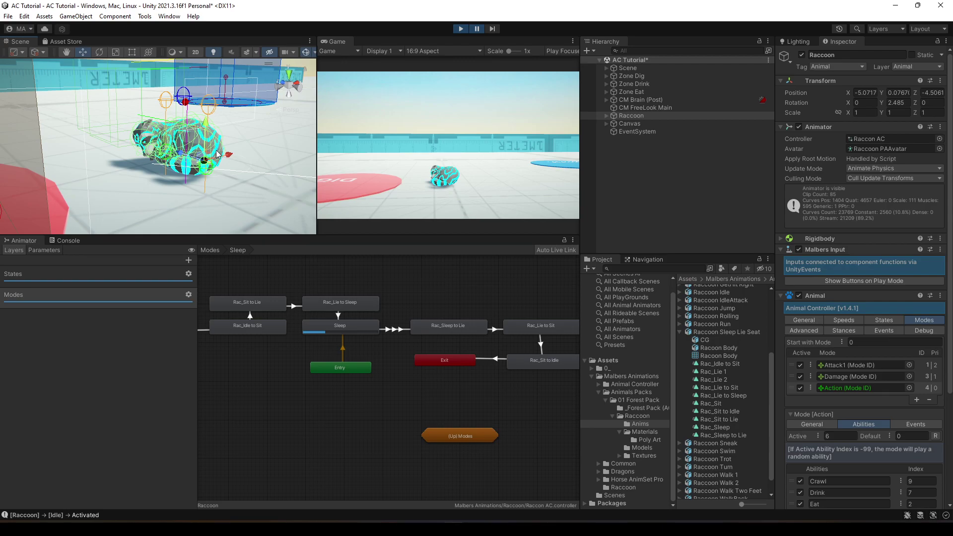
right_click_drag(186, 149, 134, 177)
left_click_drag(134, 177, 88, 124, "alt")
middle_click_drag(88, 124, 164, 161)
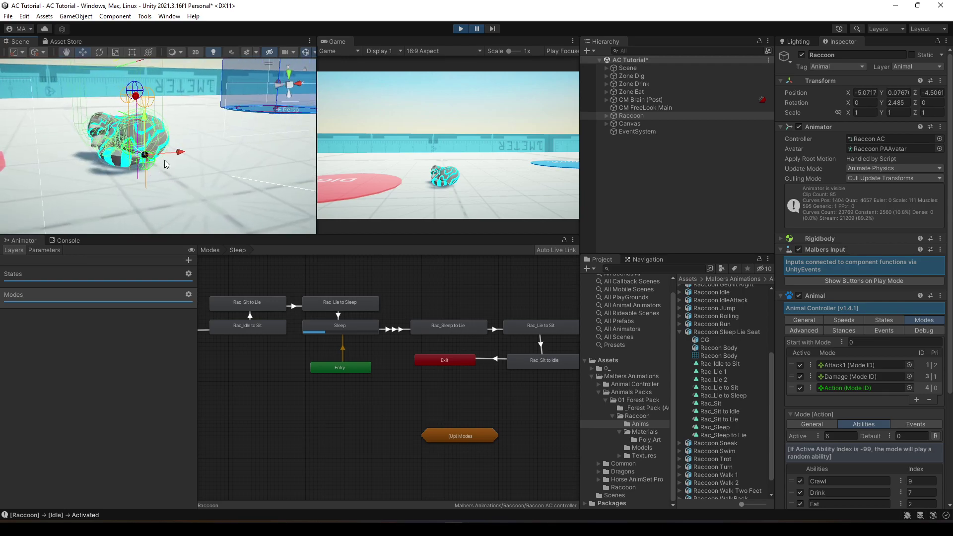
Examine the Animal component's mode events, including those of the Action mode.
left_click_drag(131, 185, 161, 186, "alt")
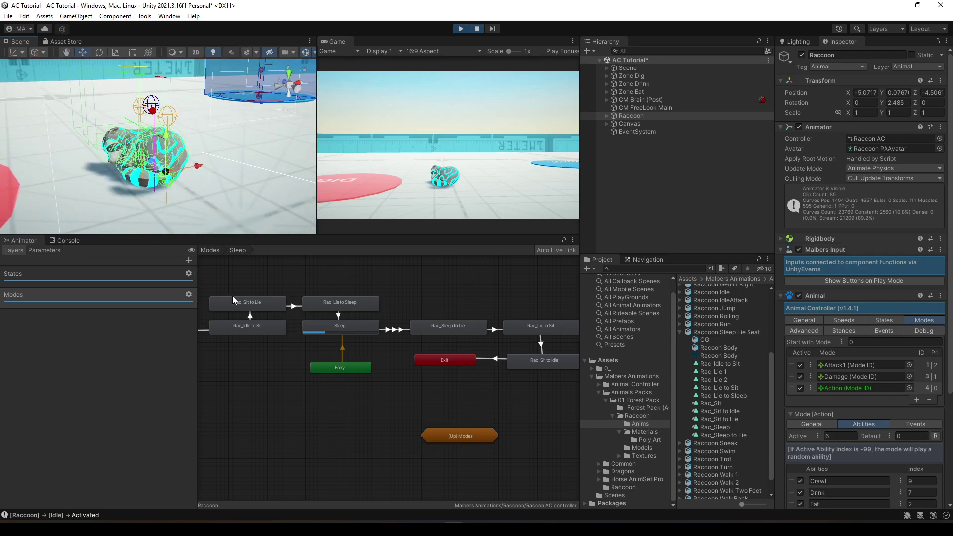
left_click(889, 331)
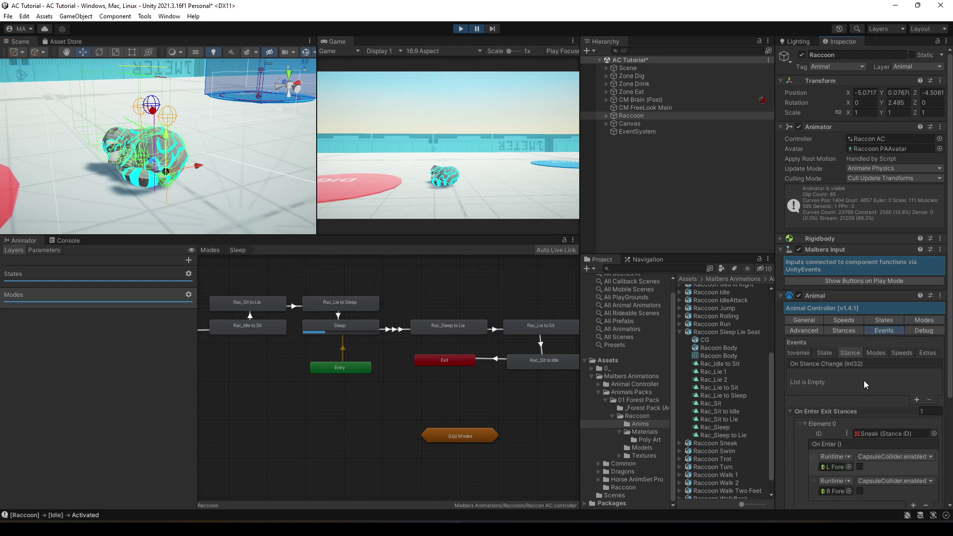
scroll(873, 348, "down", 3)
left_click(877, 272)
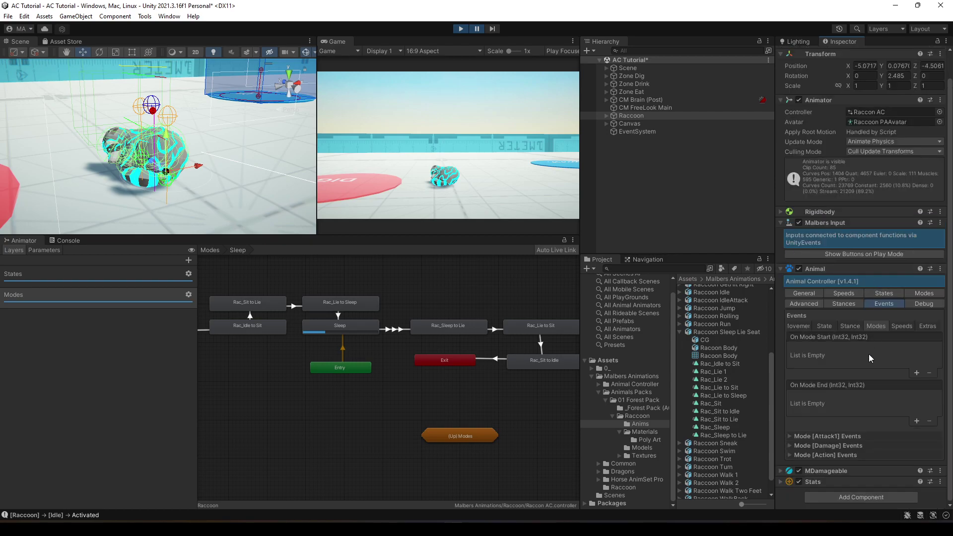
left_click(790, 456)
scroll(794, 476, "down", 5)
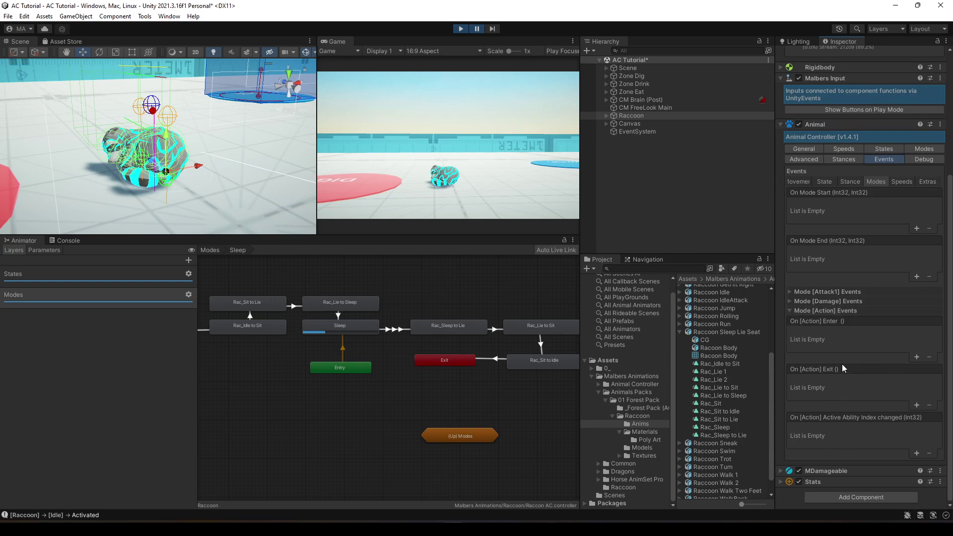
left_click(790, 311)
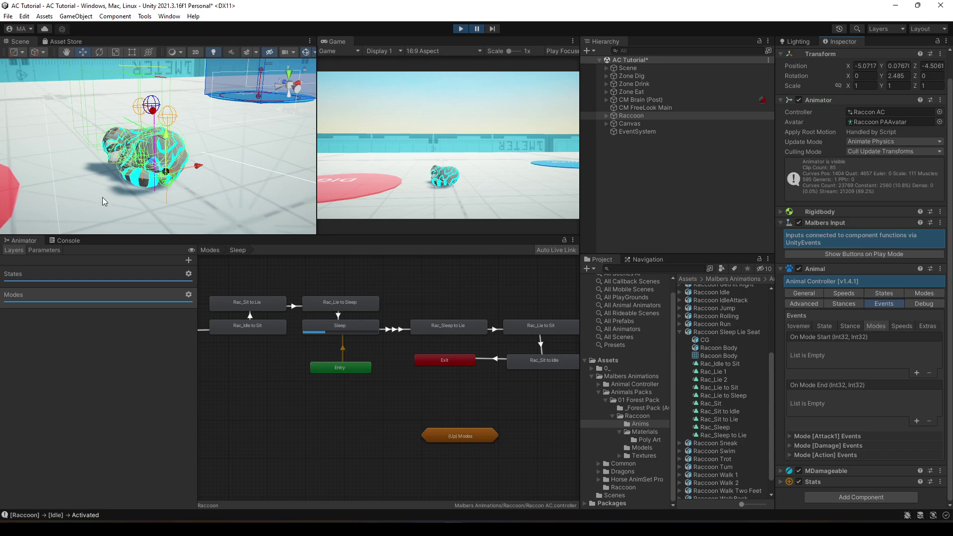
Open the Enter and Exit events of the Sleep ability in the Action mode.
left_click(915, 294)
scroll(878, 368, "down", 5)
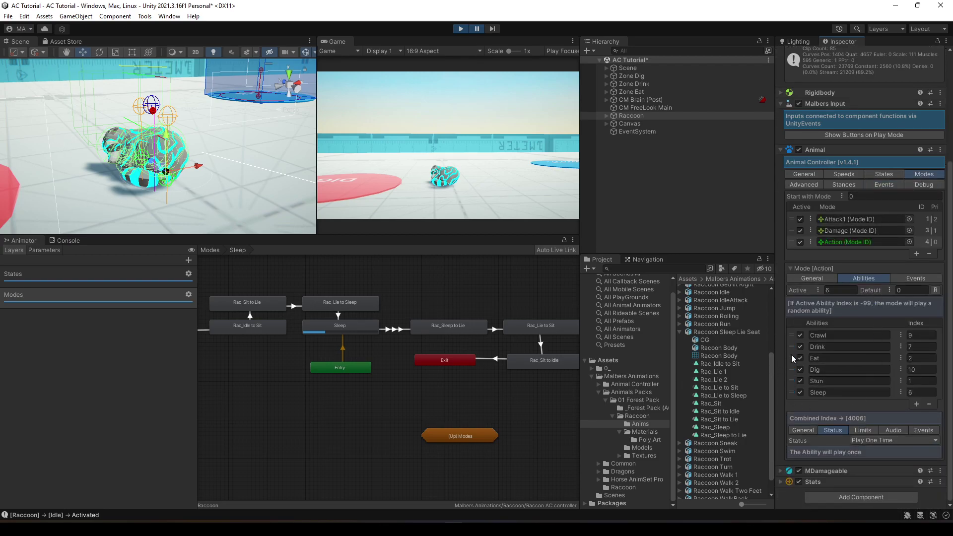
left_click(791, 391)
left_click(922, 431)
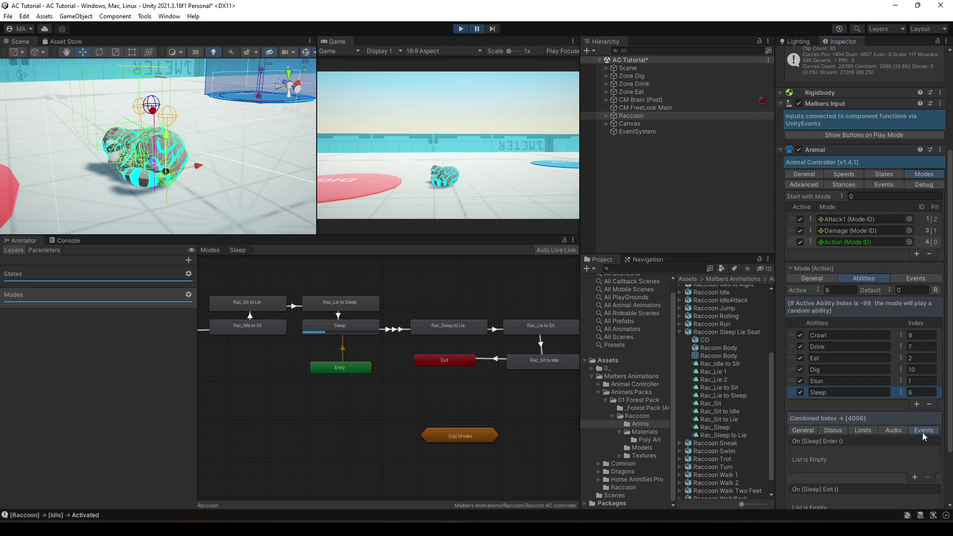
scroll(911, 444, "down", 3)
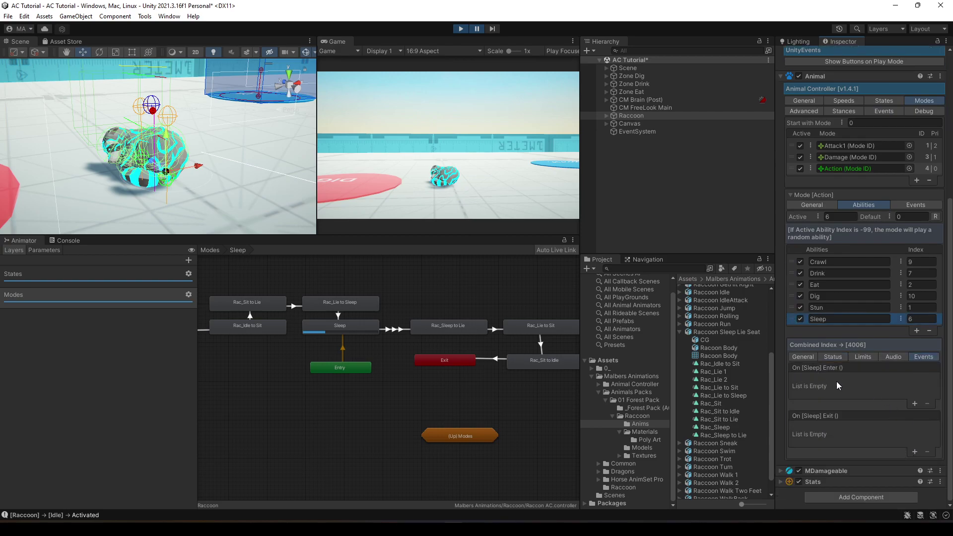
left_click(915, 404)
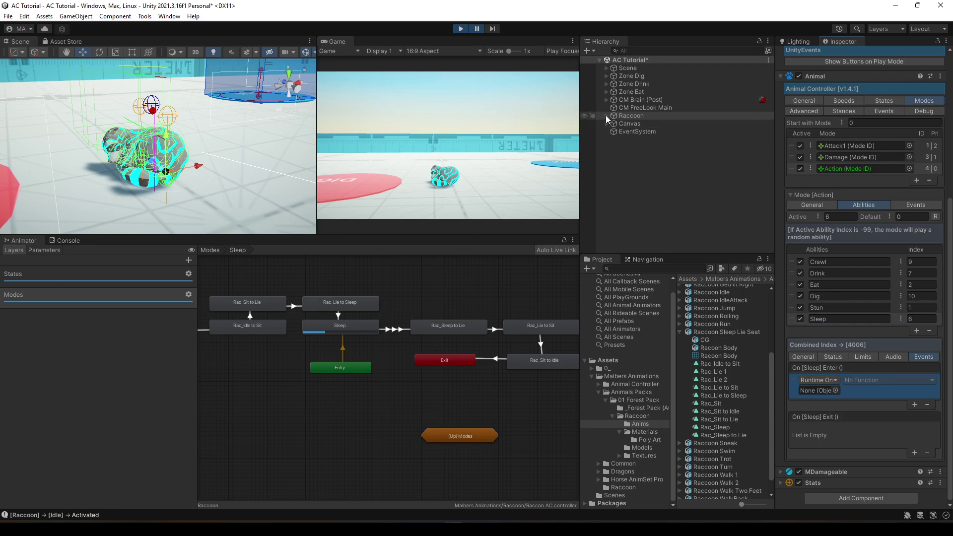
left_click(606, 115)
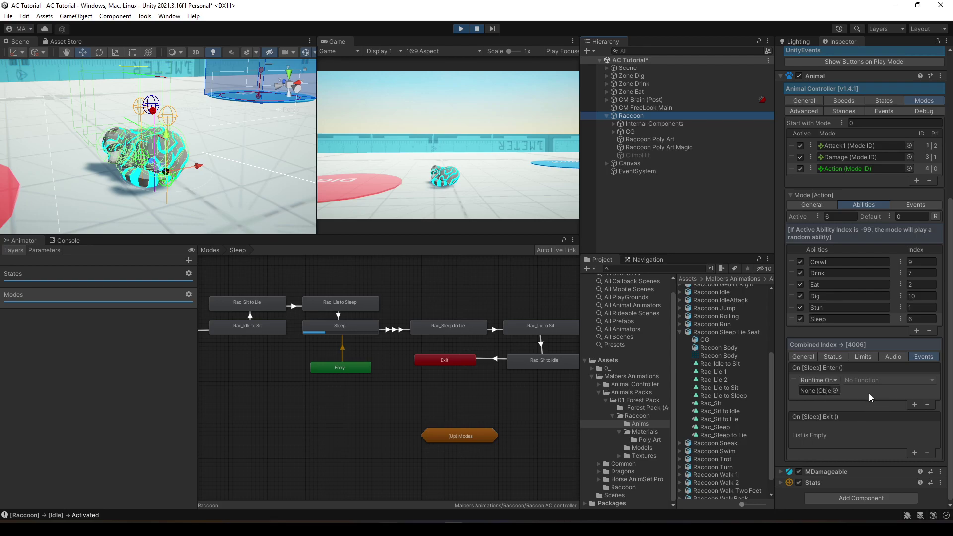
left_click(930, 406)
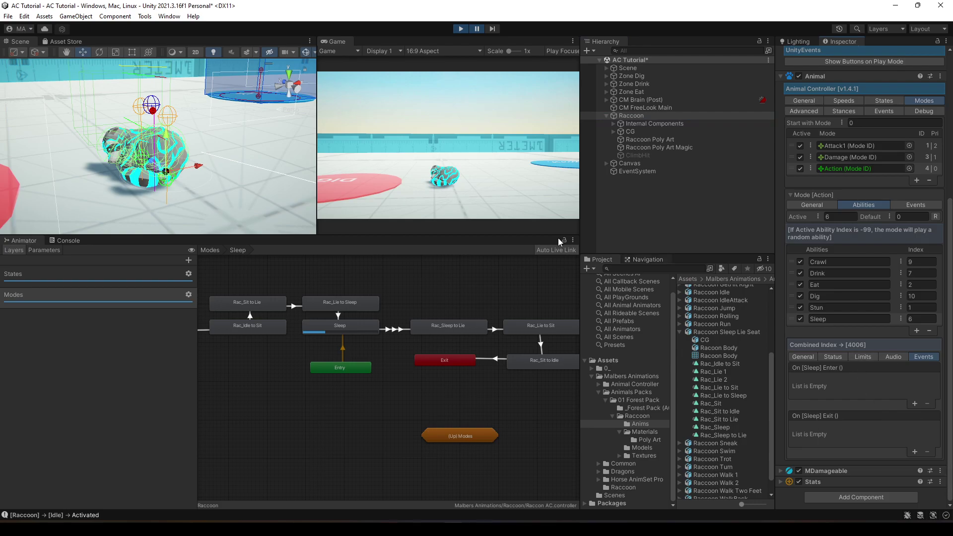
Inspect the sleeping raccoon's colliders from other angles, then resume the paused test and stop Play mode.
mouse_move(155, 148)
left_mouse_down("alt")
mouse_move(162, 111)
mouse_move(159, 160)
left_mouse_up("alt")
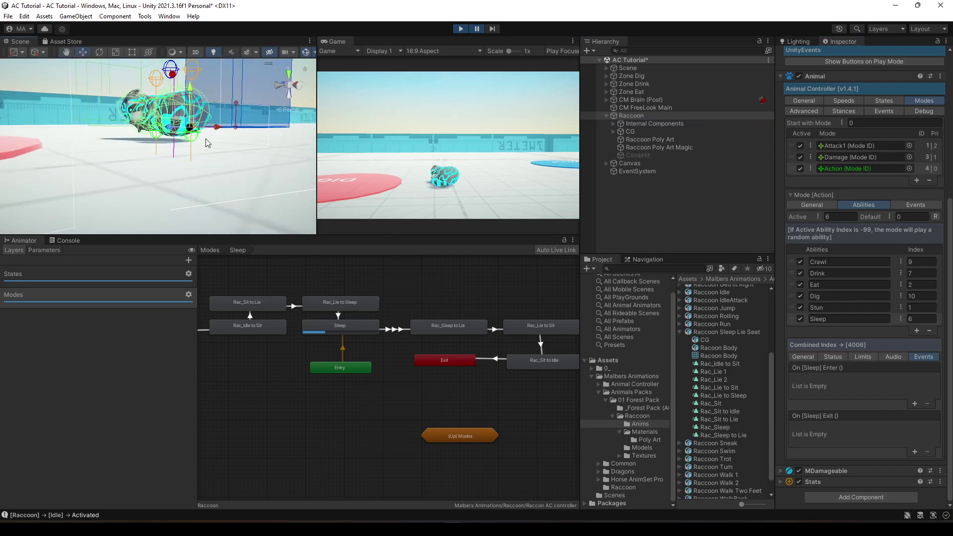
left_click_drag(215, 135, 165, 182, "alt")
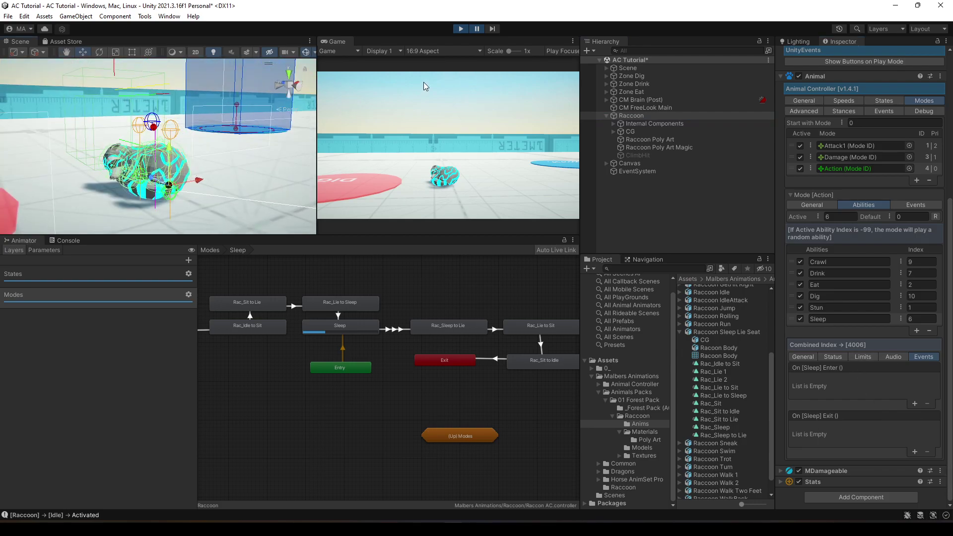
left_click(477, 29)
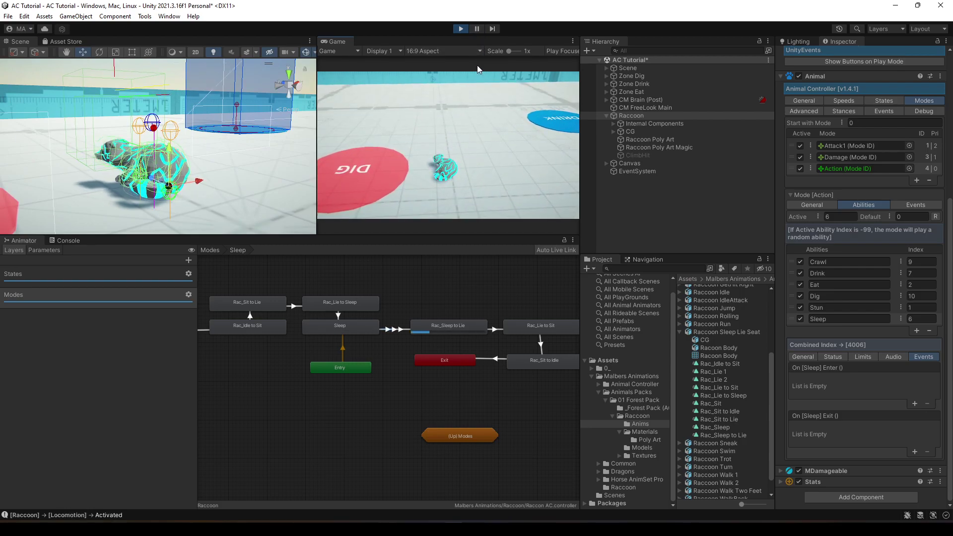
left_click(461, 28)
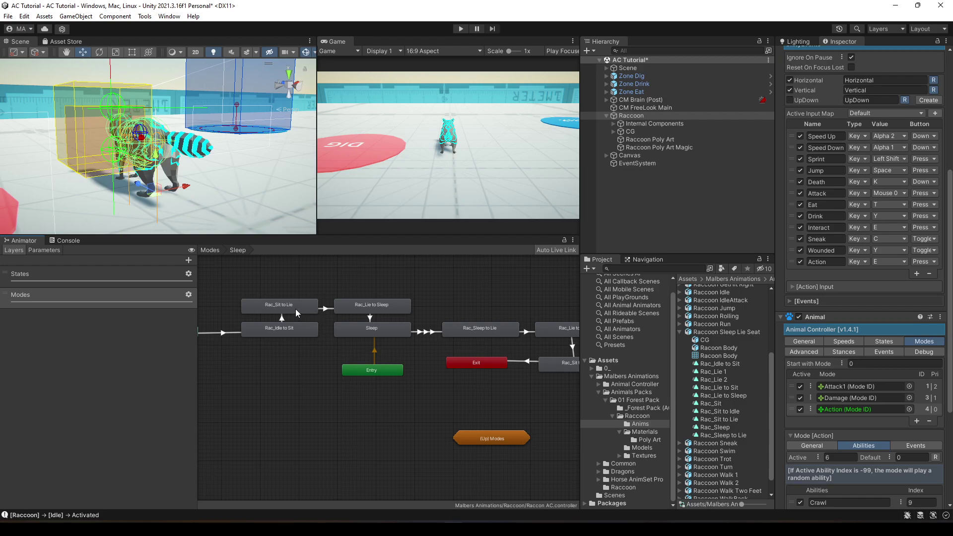
Add an IsKinematicB behaviour to the Rac_Sit to Lie state and set it to On Enter.
left_click(296, 309)
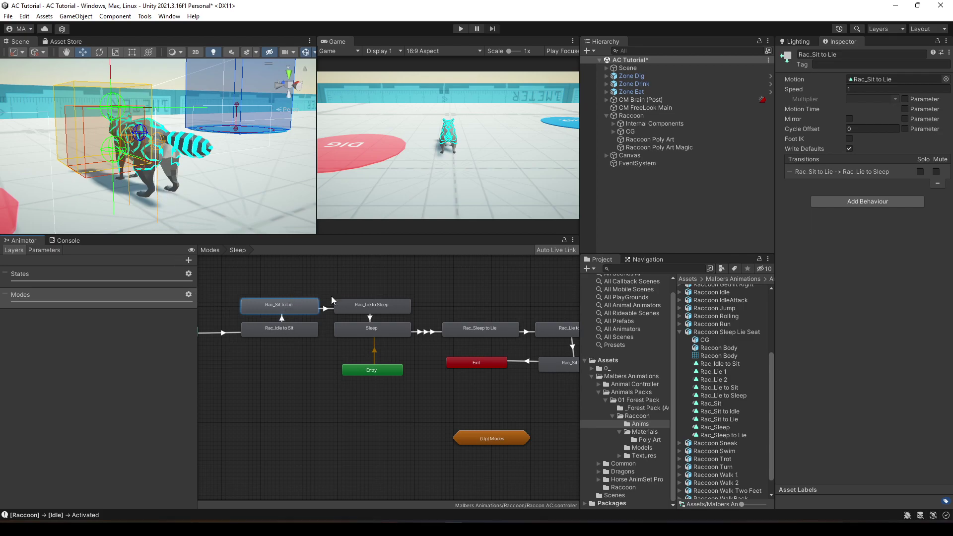
left_click(868, 201)
type("is")
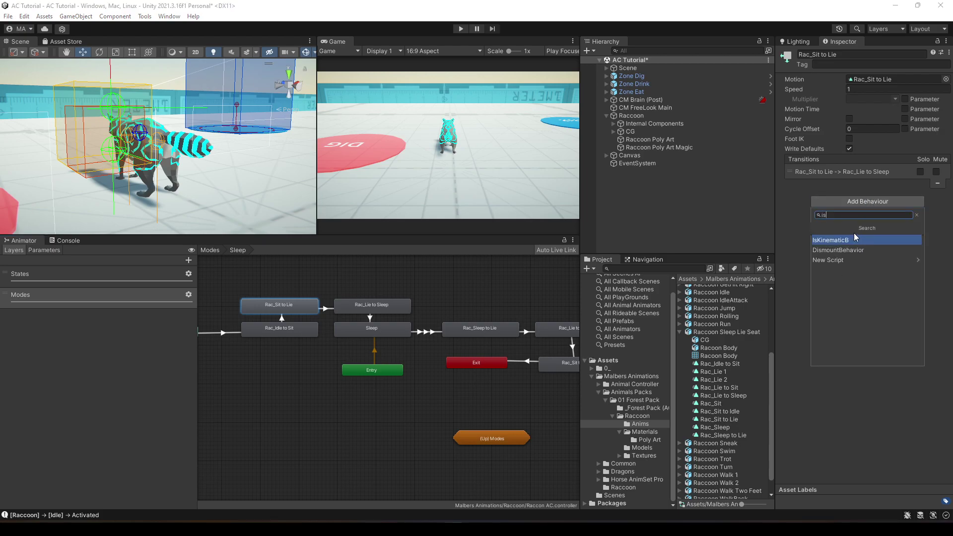
left_click(844, 240)
left_click(838, 208)
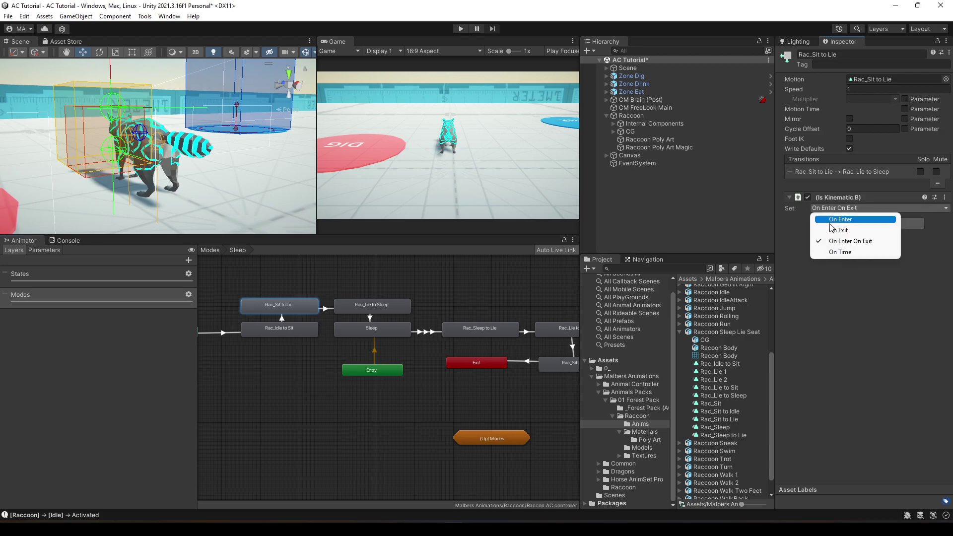
left_click(832, 221)
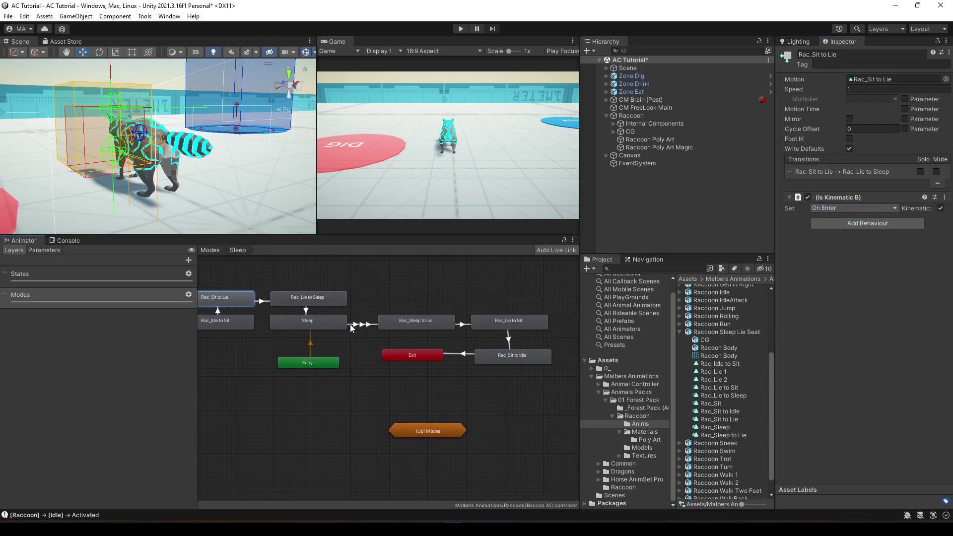
Add an IsKinematicB behaviour to the Rac_Lie to Sit state, set to On Enter with Kinematic off.
left_click(507, 323)
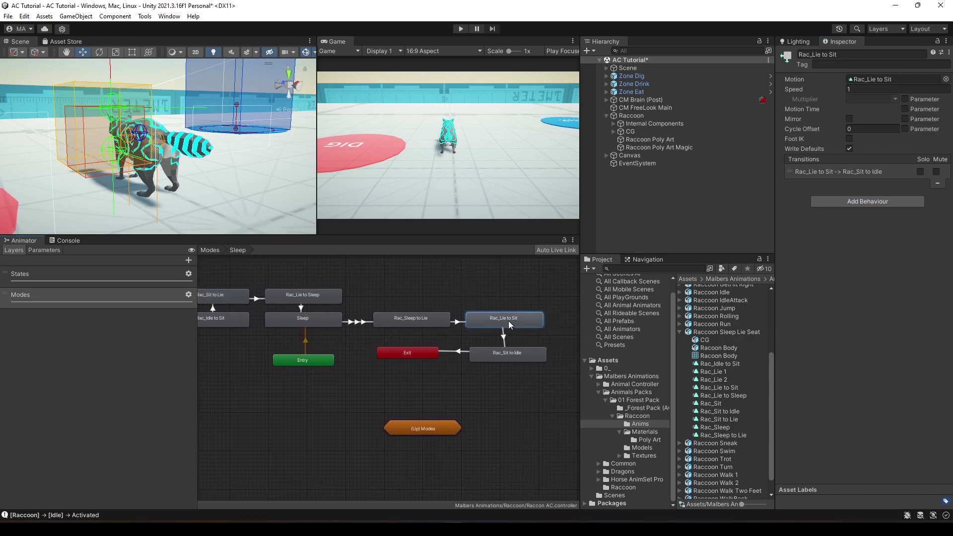
left_click(894, 202)
key("Return")
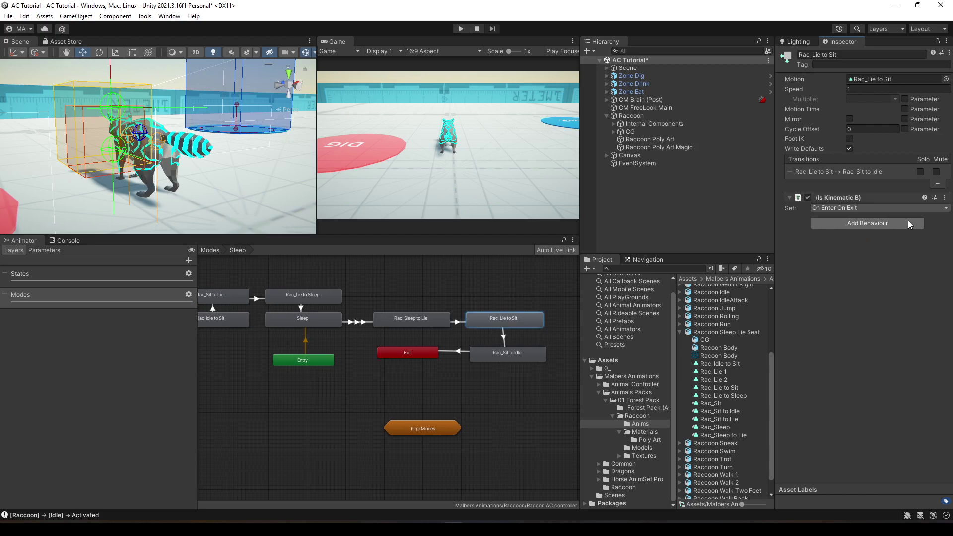
left_click(886, 207)
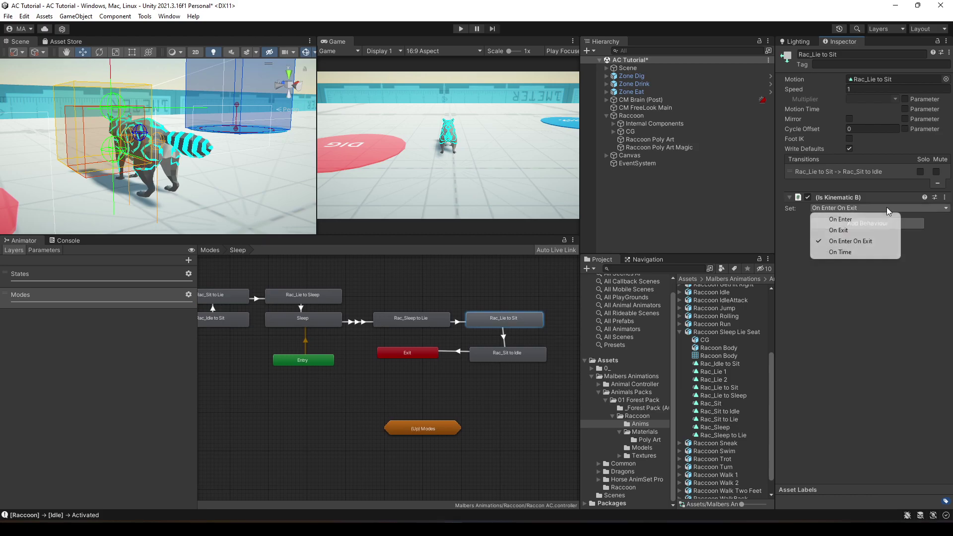
left_click(865, 219)
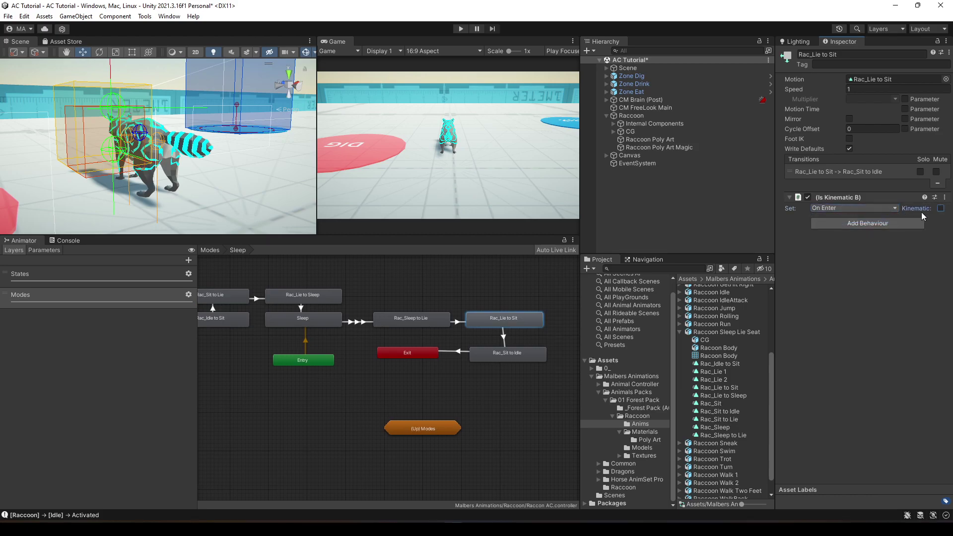
Start Play mode and, with the raccoon asleep, create a 3D sphere and move it around near the raccoon.
left_click(461, 28)
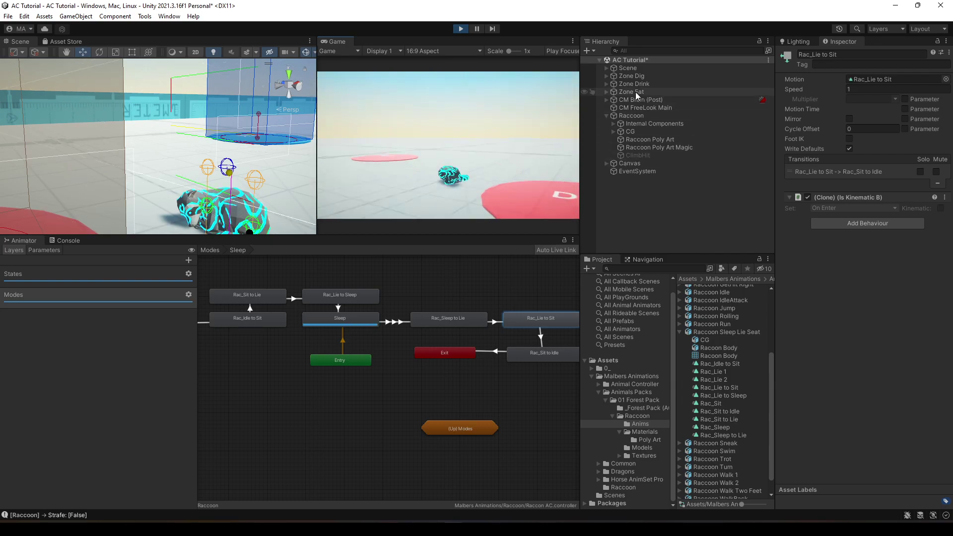
right_click(645, 206)
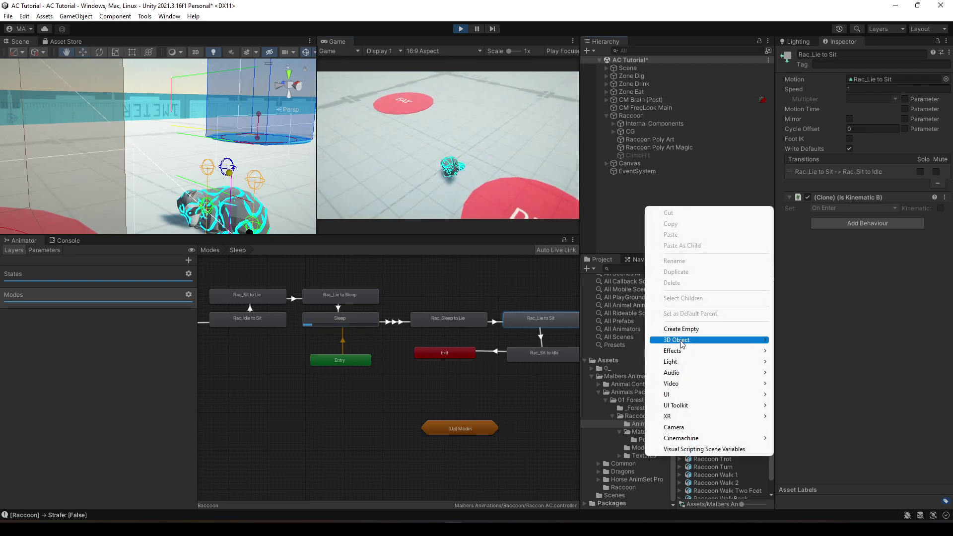
mouse_move(681, 344)
left_click(812, 351)
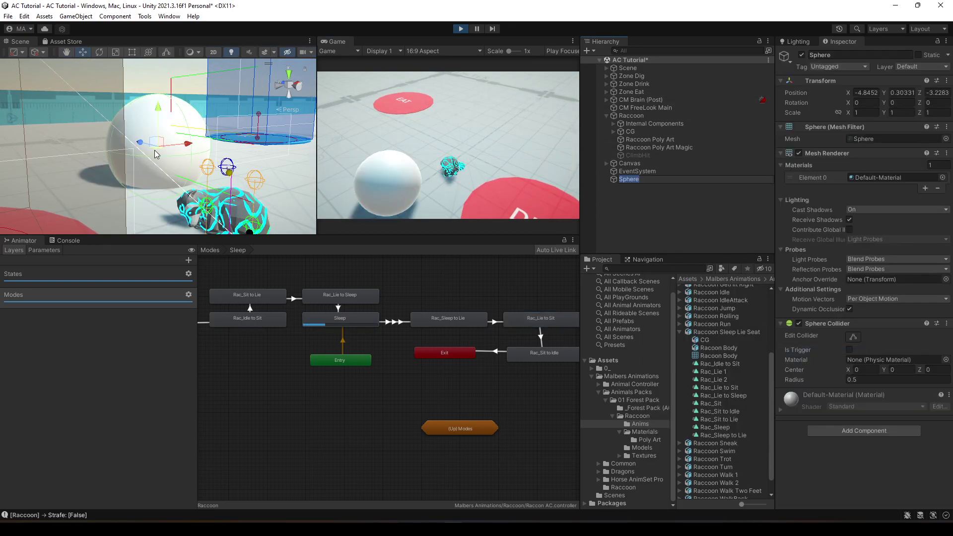
left_click_drag(155, 149, 90, 170)
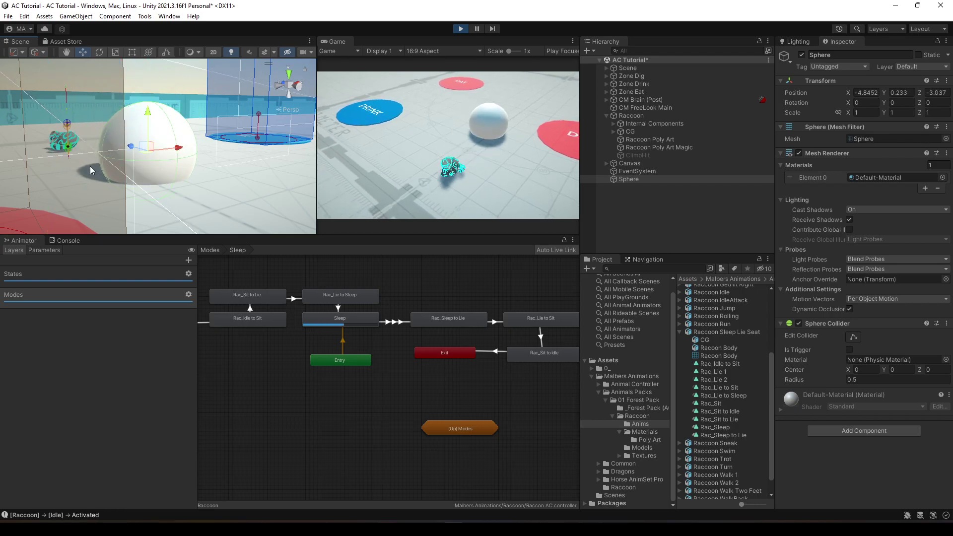
Check the sleeping raccoon beside the sphere in the Scene and Game views, and stop Play mode.
middle_click_drag(90, 166, 185, 203)
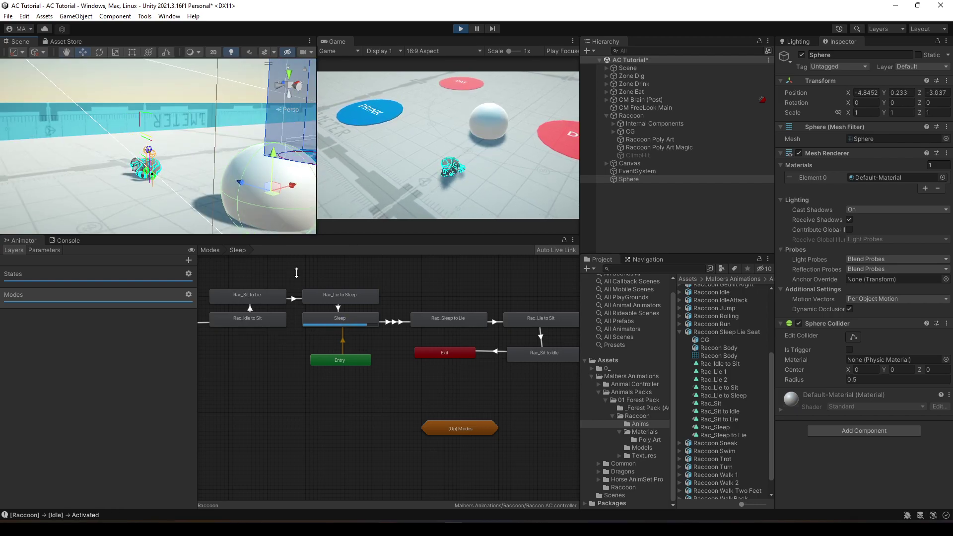
right_click_drag(425, 160, 332, 111)
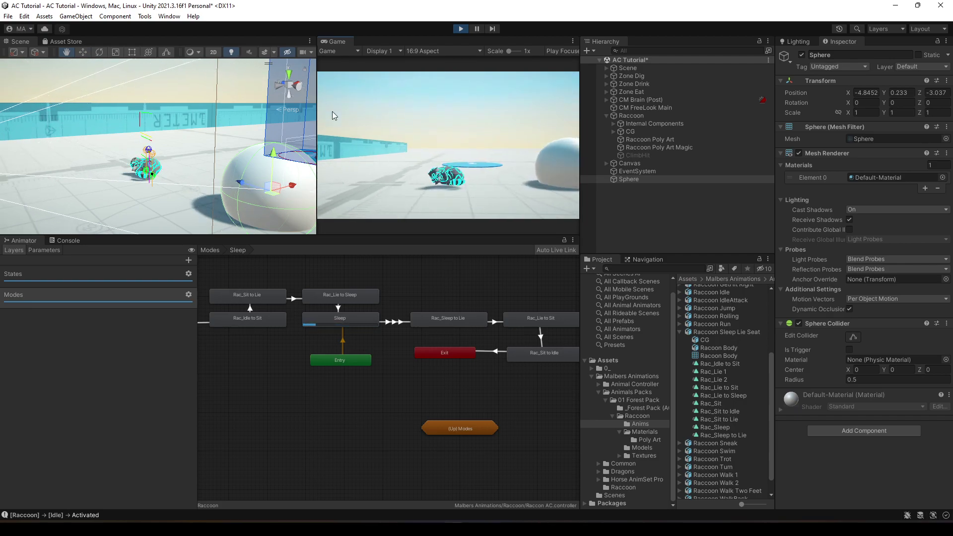
left_click(461, 28)
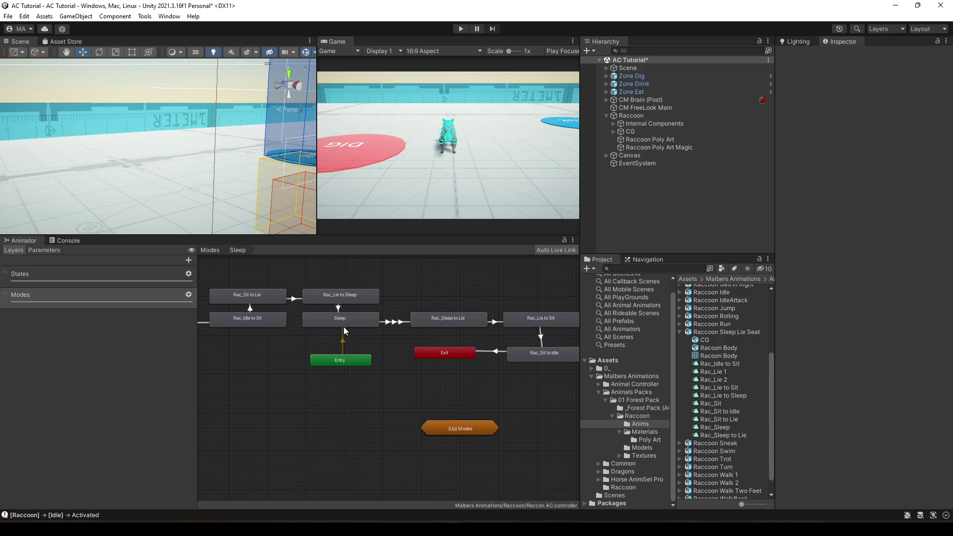
Align the Rac_Sit to Idle node beneath Rac_Lie to Sit and review the states in the Sleep chain.
left_click_drag(547, 355, 543, 354)
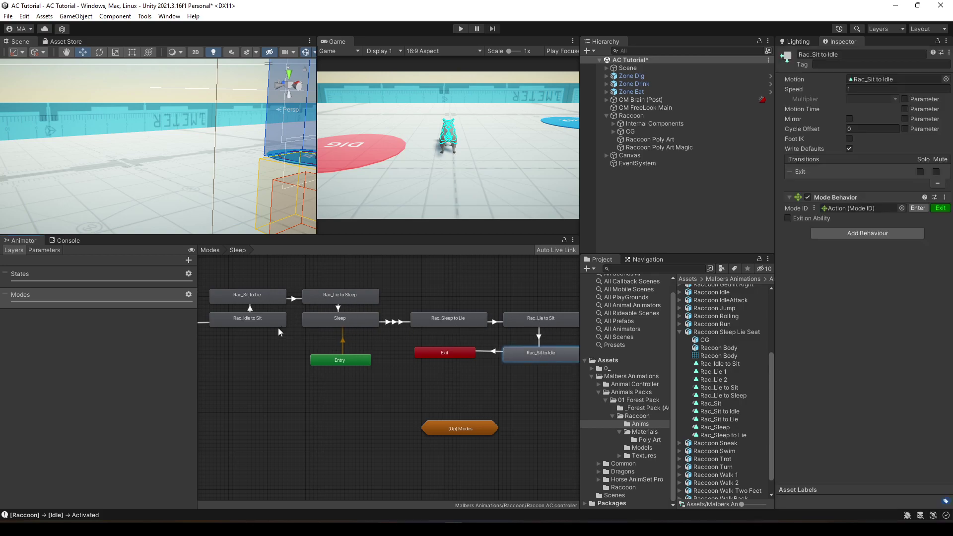
left_click(250, 297)
left_click(339, 296)
left_click(335, 318)
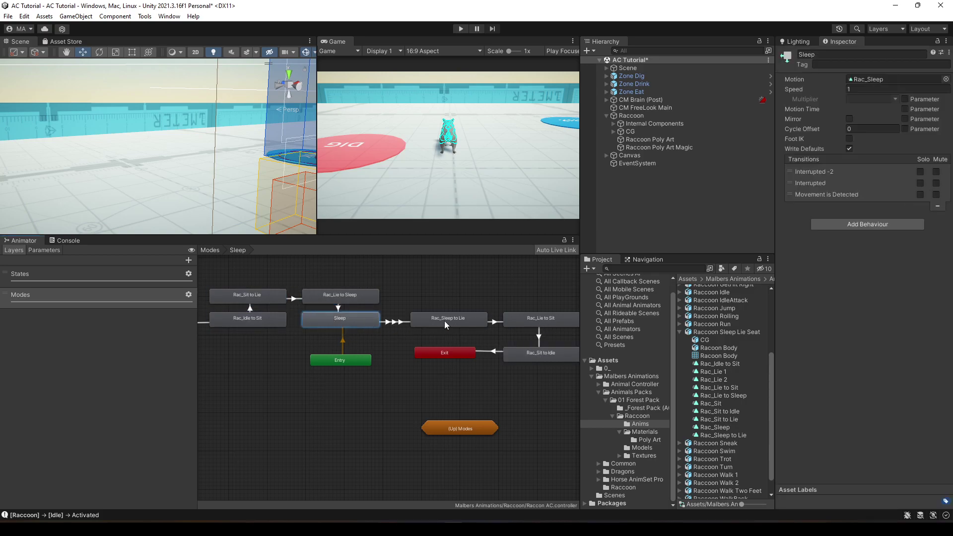
left_click(444, 320)
left_click(534, 321)
left_click(540, 353)
left_click(461, 366)
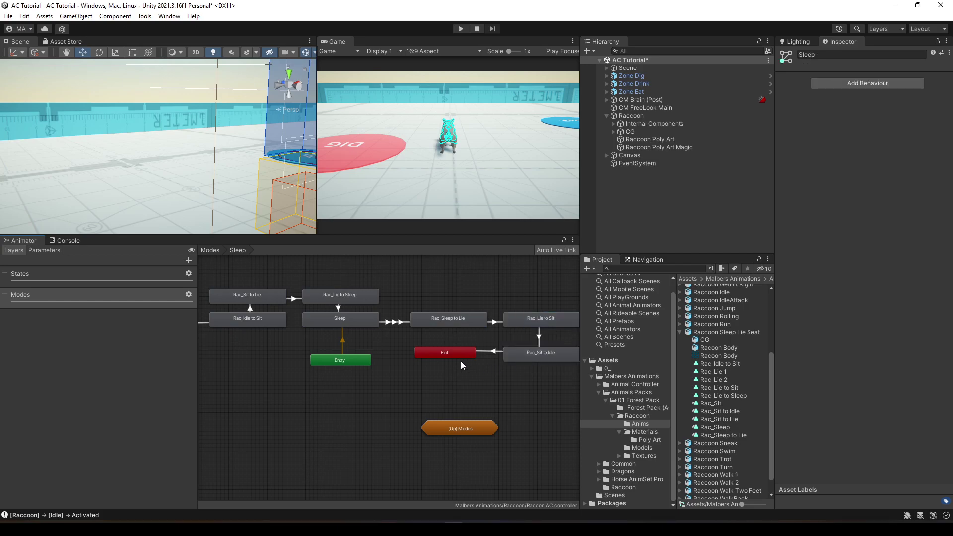